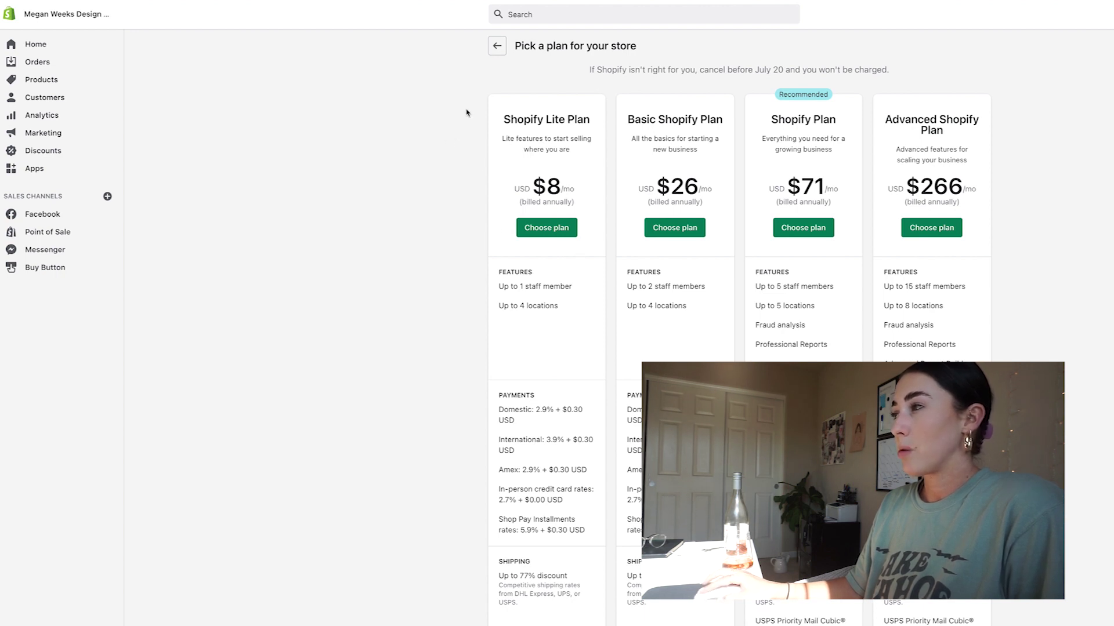
- Compare the Shopify plans' features and shipping discounts, and examine the Lite plan's domestic, Amex and Shop Pay Installments payment rates
{"action": "scroll", "coordinate": [504, 140], "scroll_direction": "down", "scroll_amount": 3}
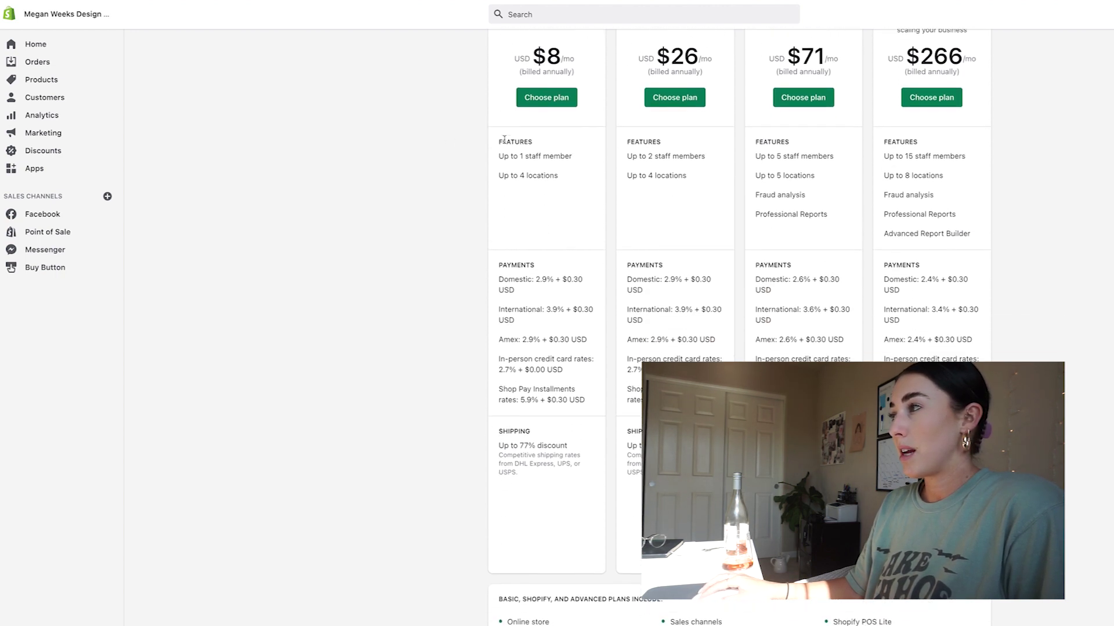
{"action": "left_click_drag", "start_coordinate": [494, 246], "coordinate": [591, 371]}
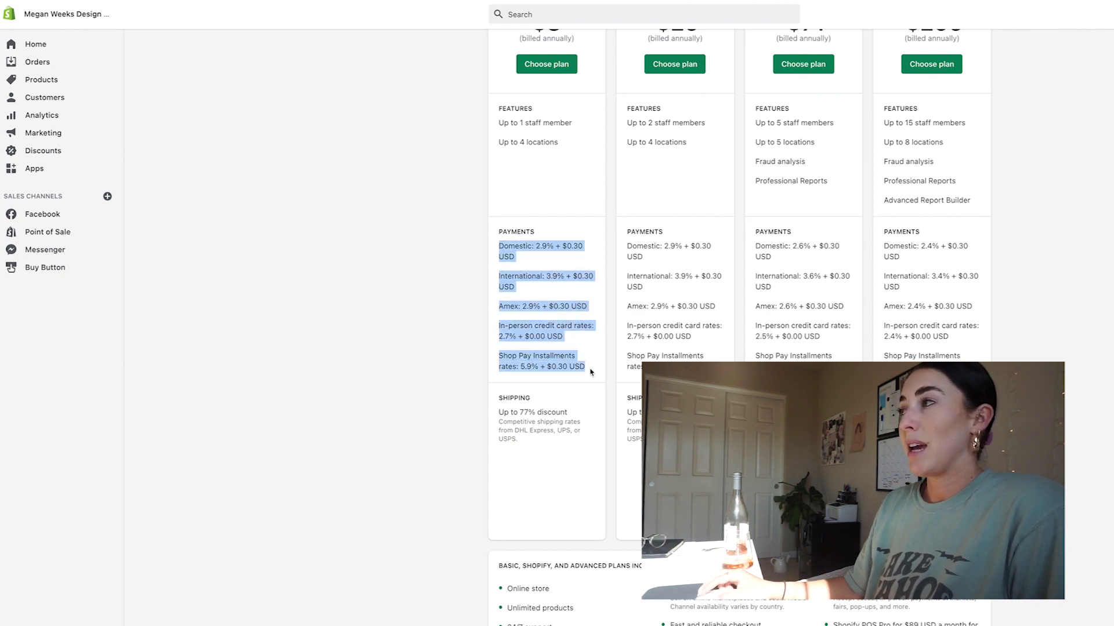
{"action": "left_click", "coordinate": [534, 313]}
{"action": "left_click_drag", "start_coordinate": [523, 306], "coordinate": [586, 308]}
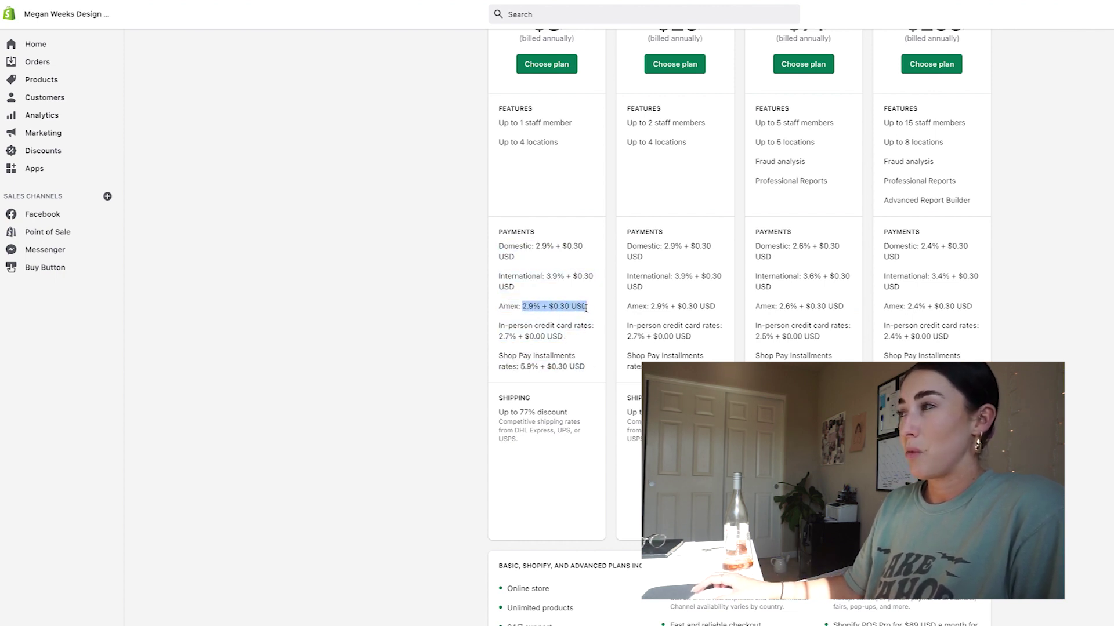
{"action": "left_click", "coordinate": [520, 366]}
{"action": "left_click_drag", "start_coordinate": [520, 366], "coordinate": [590, 374]}
{"action": "left_click", "coordinate": [588, 374]}
{"action": "scroll", "coordinate": [588, 374], "scroll_direction": "up", "scroll_amount": 3}
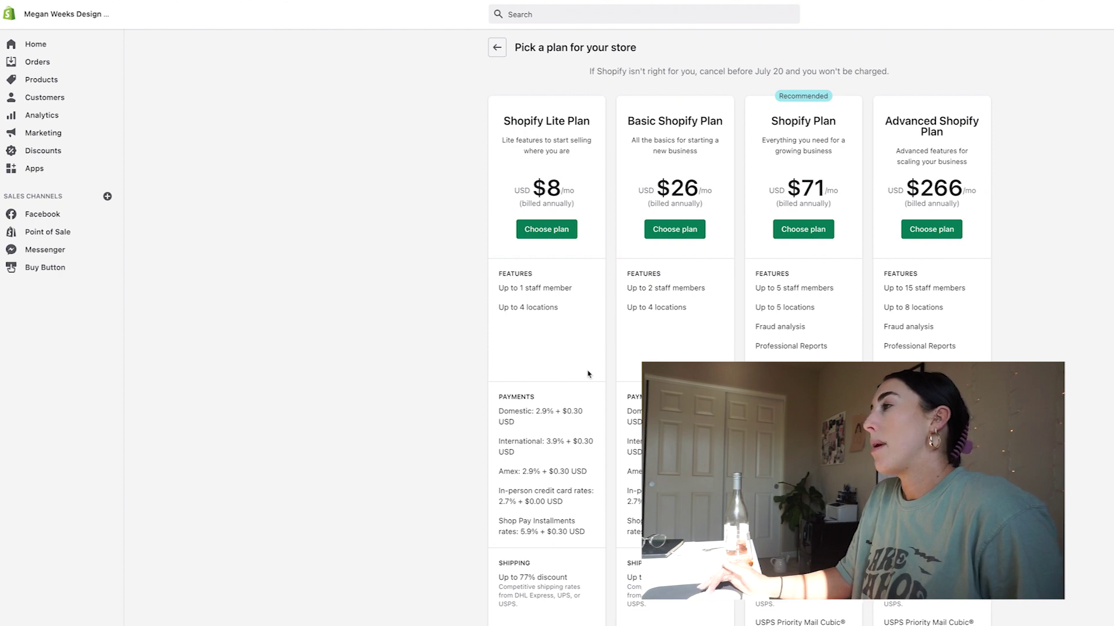
{"action": "scroll", "coordinate": [588, 374], "scroll_direction": "down", "scroll_amount": 2}
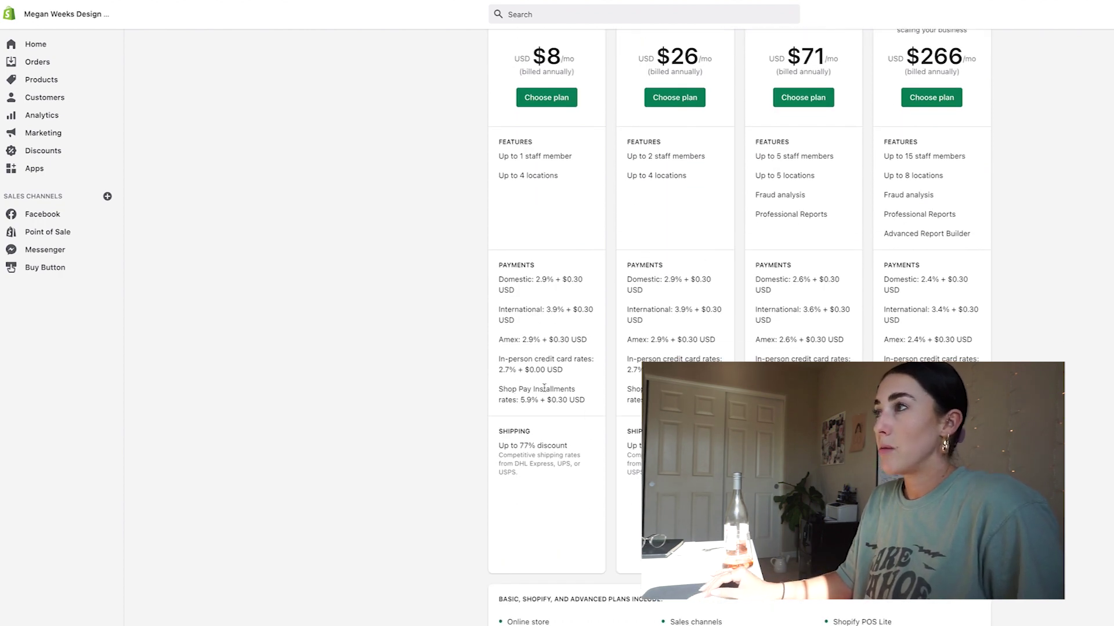
{"action": "triple_click", "coordinate": [570, 398]}
{"action": "left_click", "coordinate": [570, 398]}
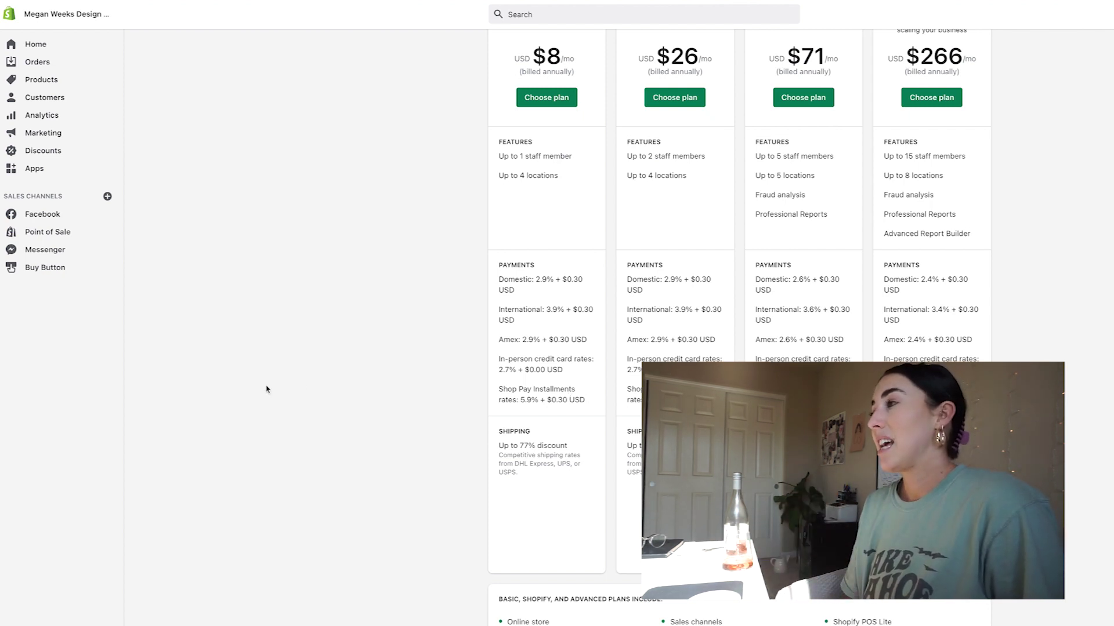
{"action": "scroll", "coordinate": [300, 385], "scroll_direction": "down", "scroll_amount": 2}
{"action": "scroll", "coordinate": [301, 385], "scroll_direction": "up", "scroll_amount": 5}
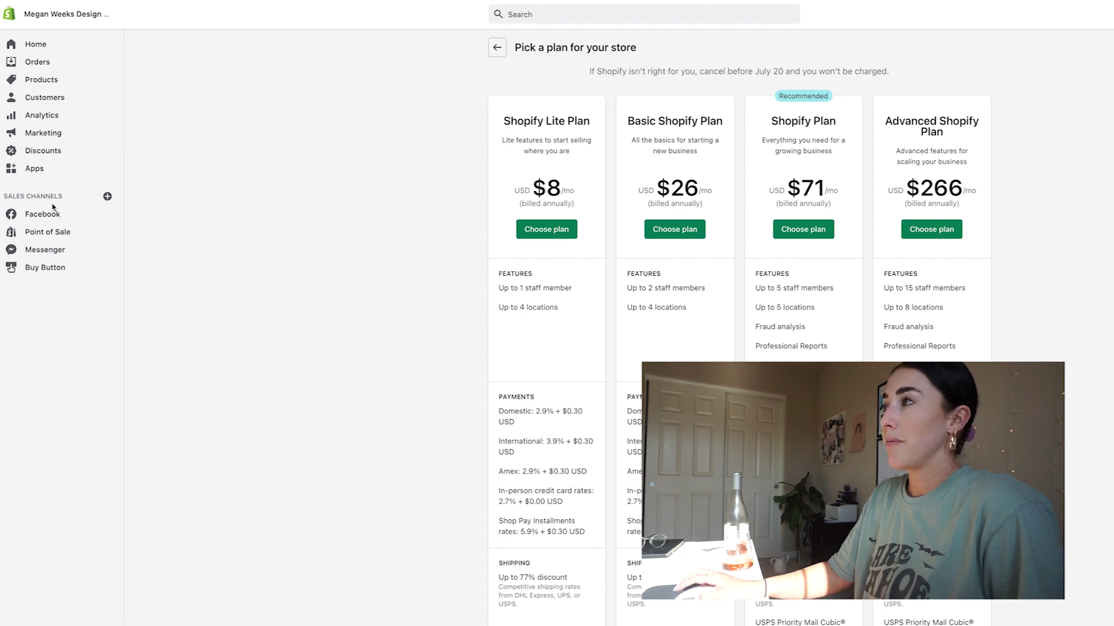
- Review the billing cycle options of the Basic Shopify plan, and return to the plan overview
{"action": "left_click", "coordinate": [674, 231]}
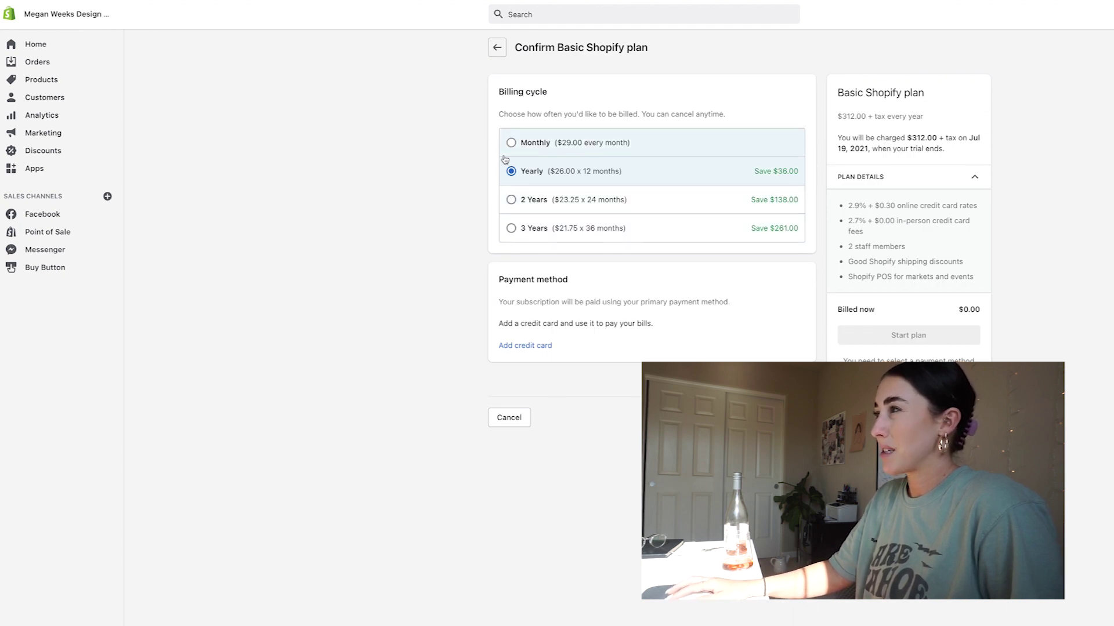
{"action": "left_click", "coordinate": [497, 49]}
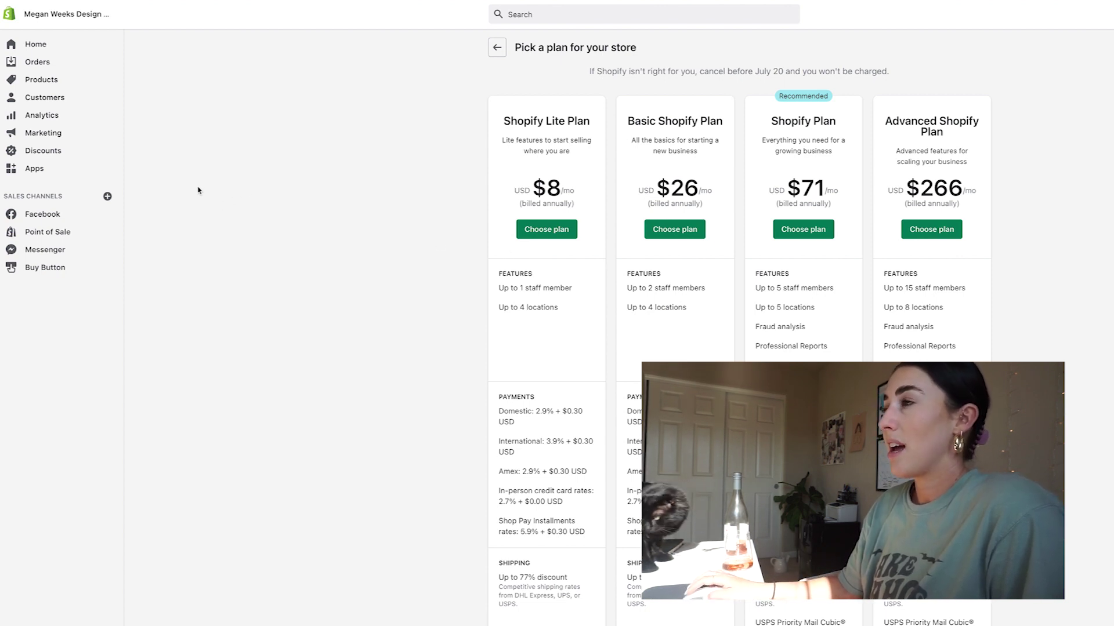
- Start a new product in the store and title it "Wine and Design Sticker"
{"action": "left_click", "coordinate": [38, 79]}
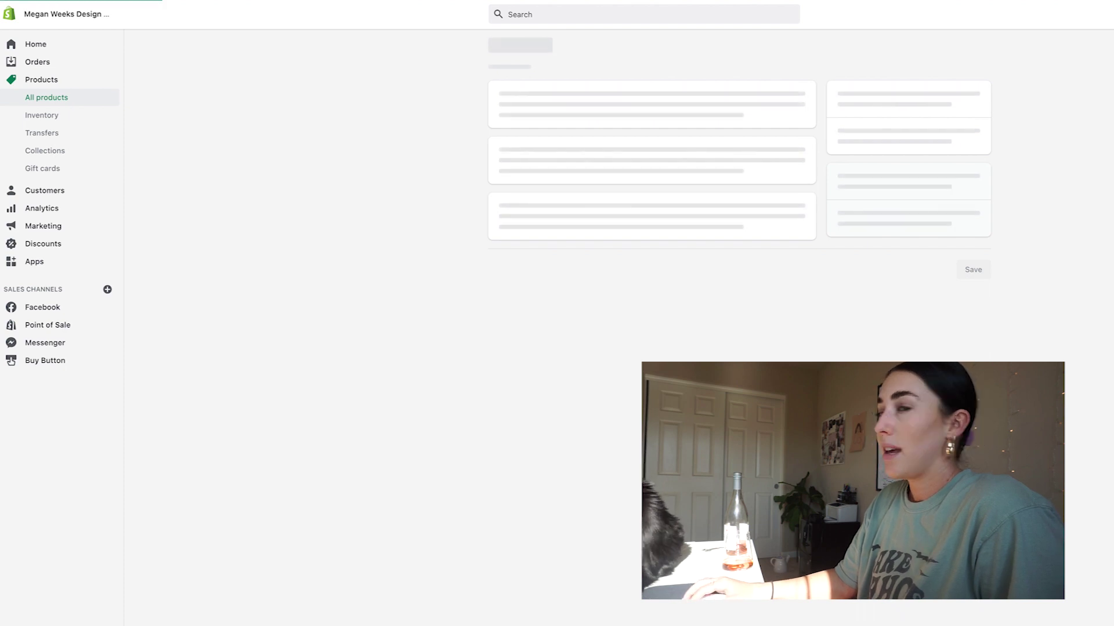
{"action": "left_click", "coordinate": [657, 103]}
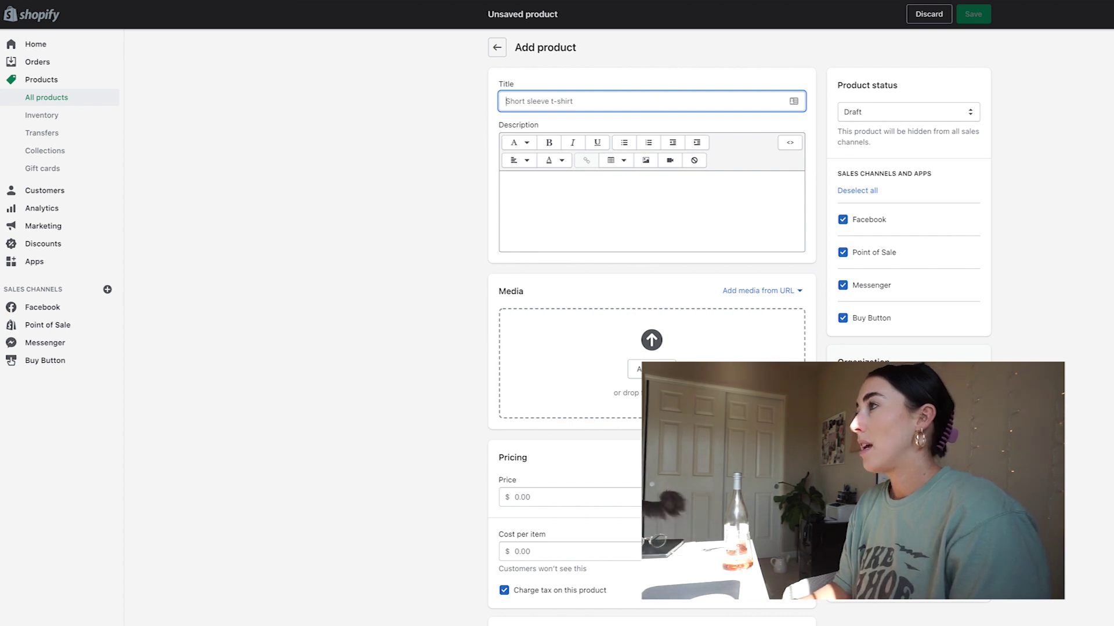
{"action": "type", "text": "Wine and Design Sticker"}
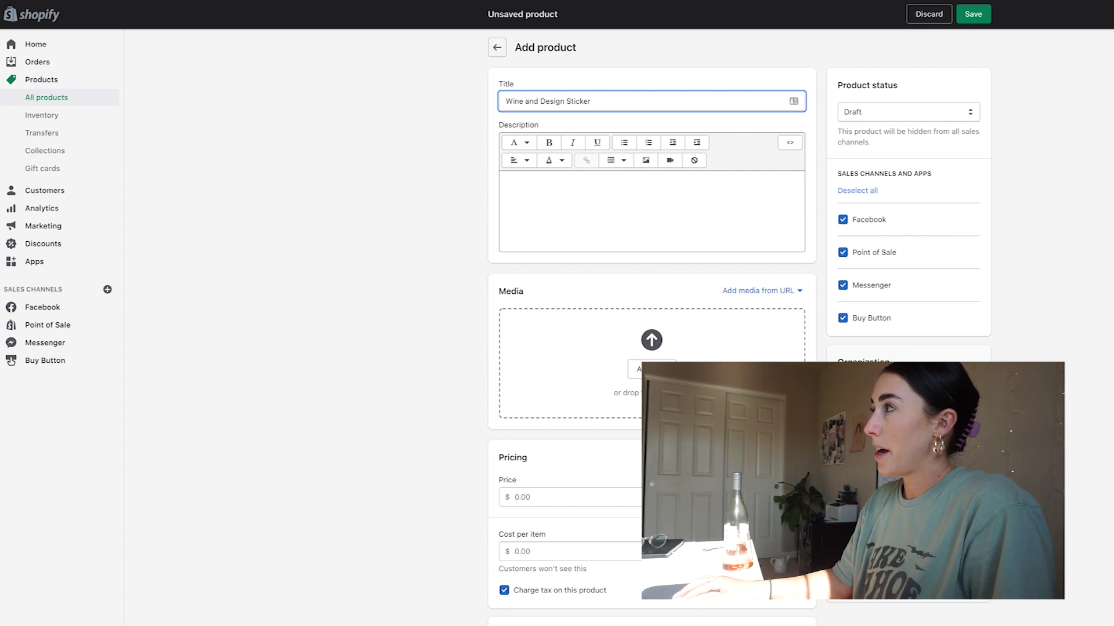
- Switch to the existing business website and open the Wine and Design Decal product from its sticker shop
{"action": "left_click", "coordinate": [688, 194]}
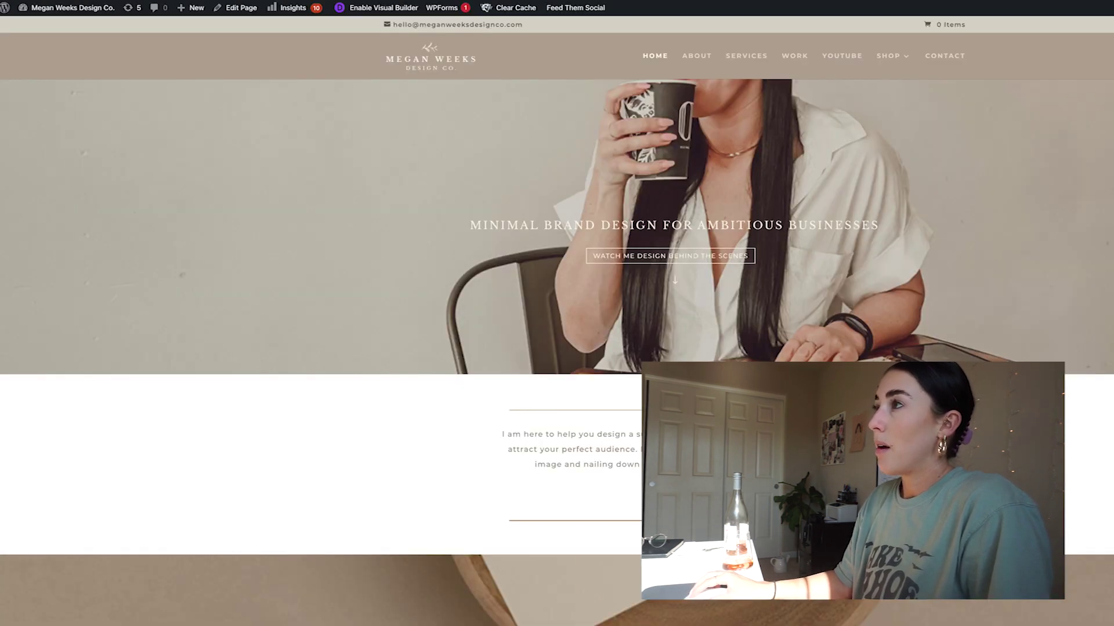
{"action": "mouse_move", "coordinate": [891, 71]}
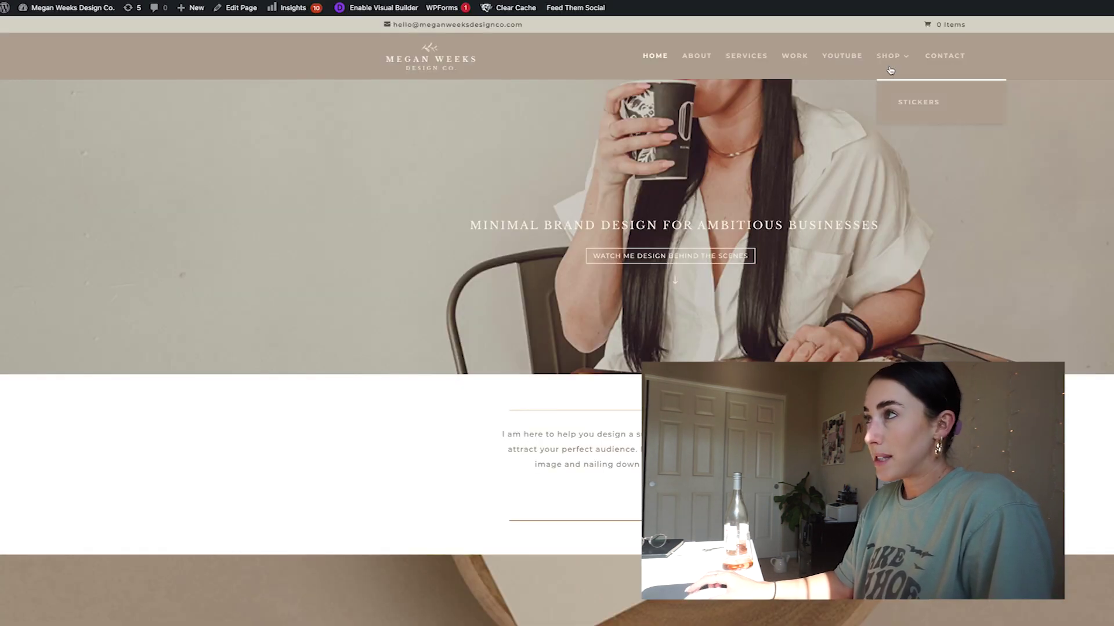
{"action": "left_click", "coordinate": [903, 109]}
{"action": "scroll", "coordinate": [517, 212], "scroll_direction": "down", "scroll_amount": 1}
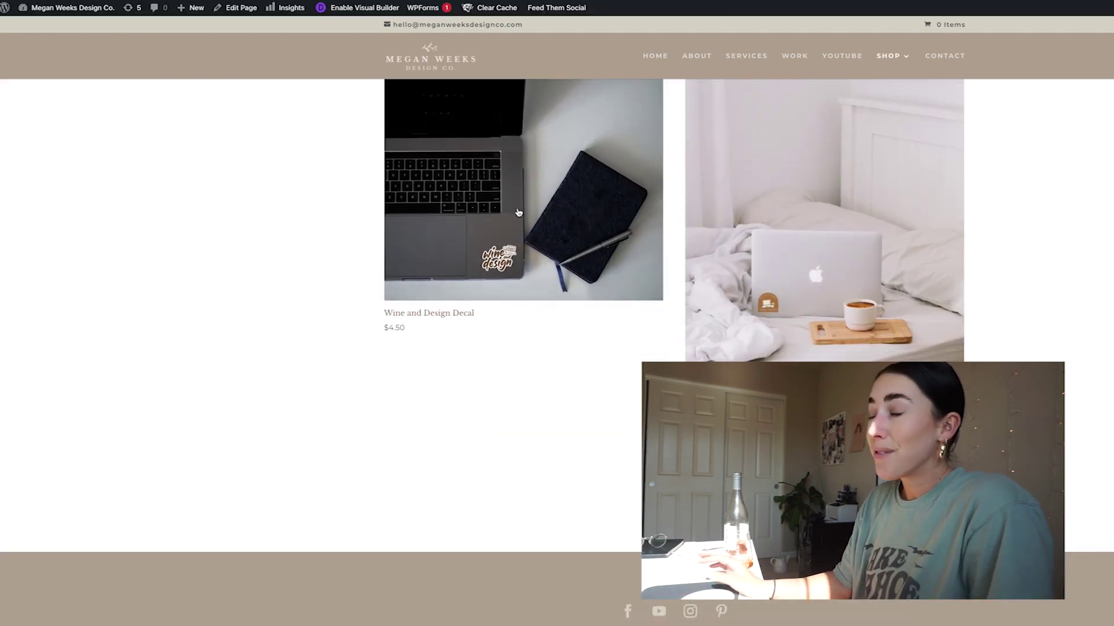
{"action": "scroll", "coordinate": [522, 215], "scroll_direction": "down", "scroll_amount": 1}
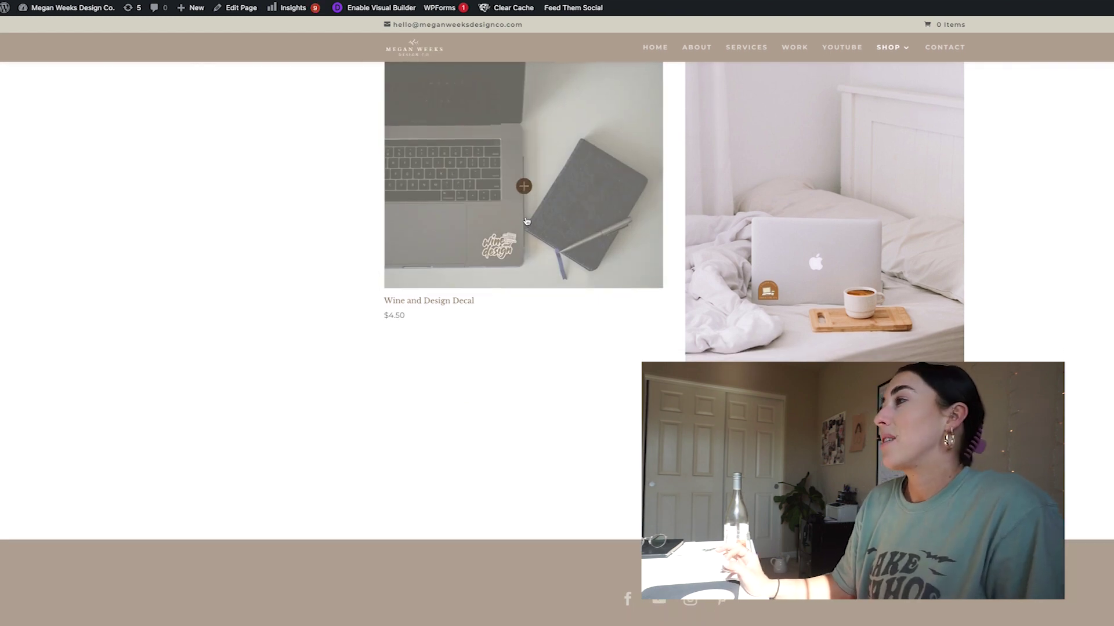
{"action": "left_click", "coordinate": [526, 221]}
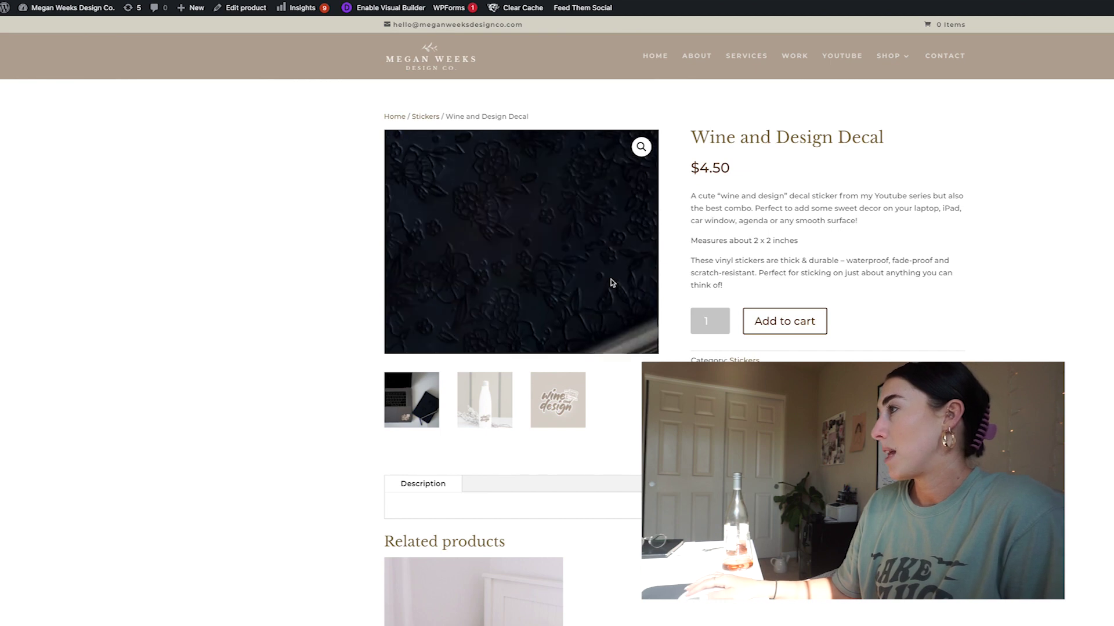
- Copy the decal's full description text from the website and paste it into the new Shopify product's description
{"action": "left_click_drag", "start_coordinate": [694, 198], "coordinate": [795, 288]}
{"action": "key", "text": "ctrl+c"}
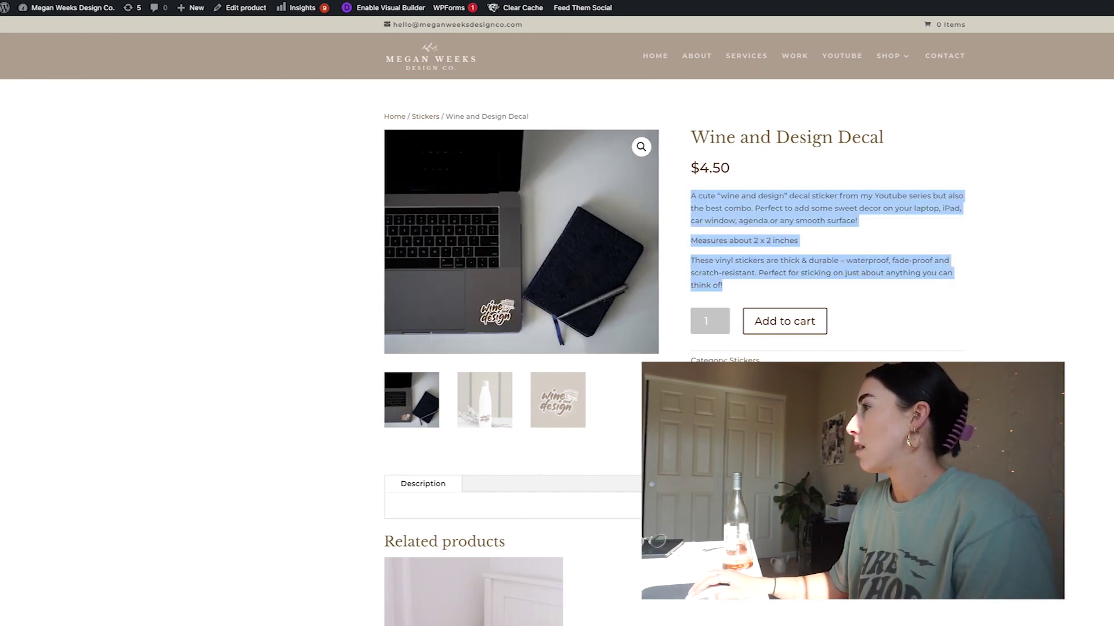
{"action": "key", "text": "ctrl+Tab"}
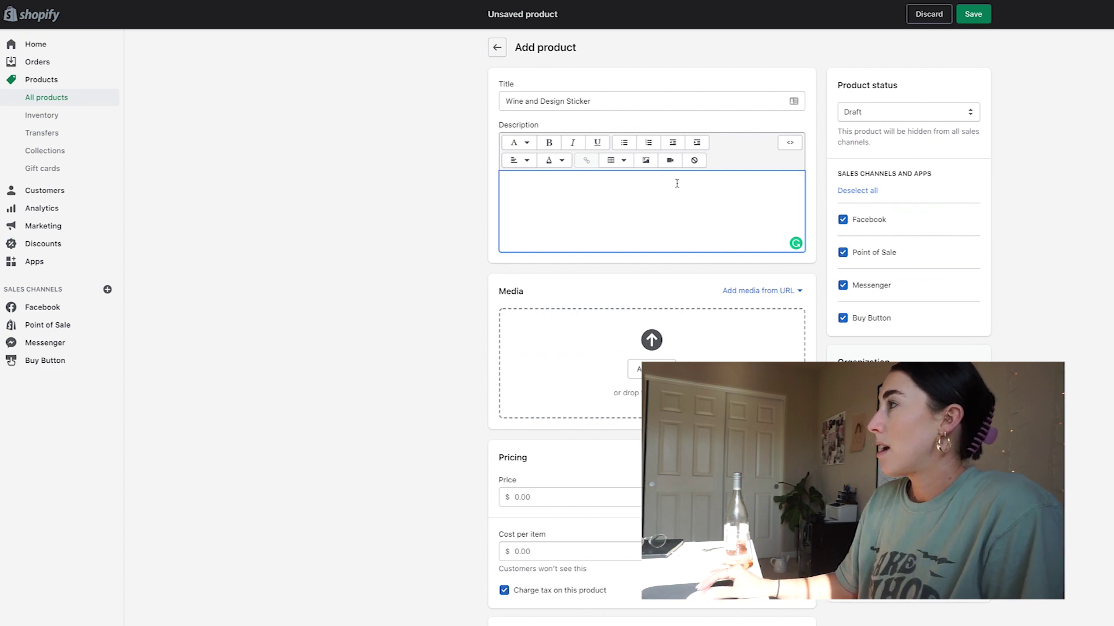
{"action": "key", "text": "ctrl+v"}
- Save the decal's laptop photo from the website's product gallery to Downloads as wine-and-design.png
{"action": "scroll", "coordinate": [950, 76], "scroll_direction": "down", "scroll_amount": 2}
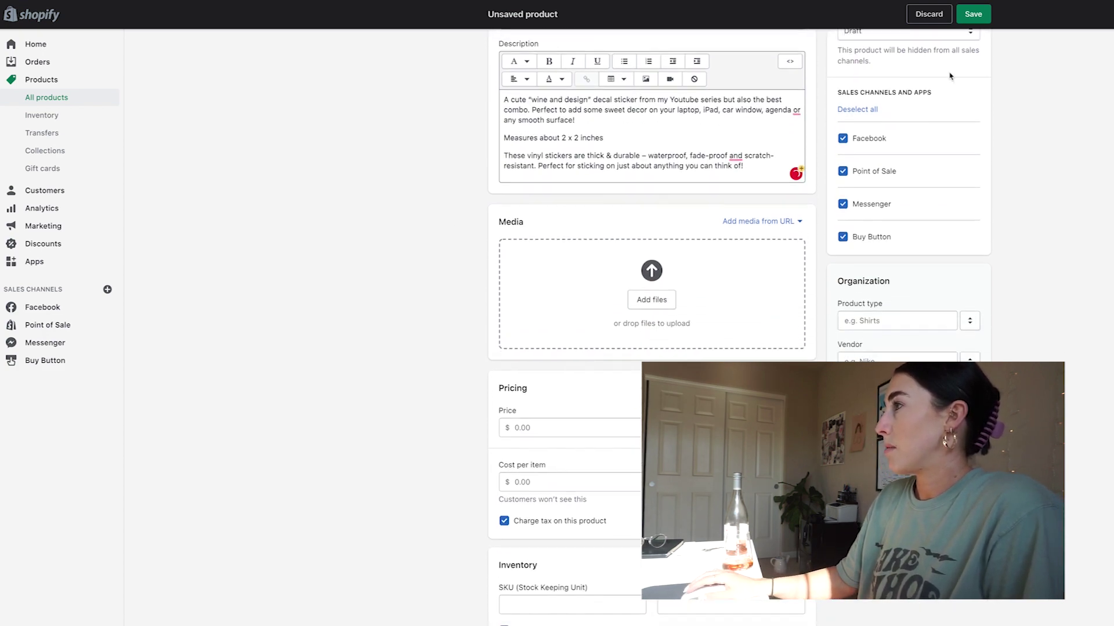
{"action": "scroll", "coordinate": [950, 76], "scroll_direction": "down", "scroll_amount": 1}
{"action": "key", "text": "ctrl+shift+Tab"}
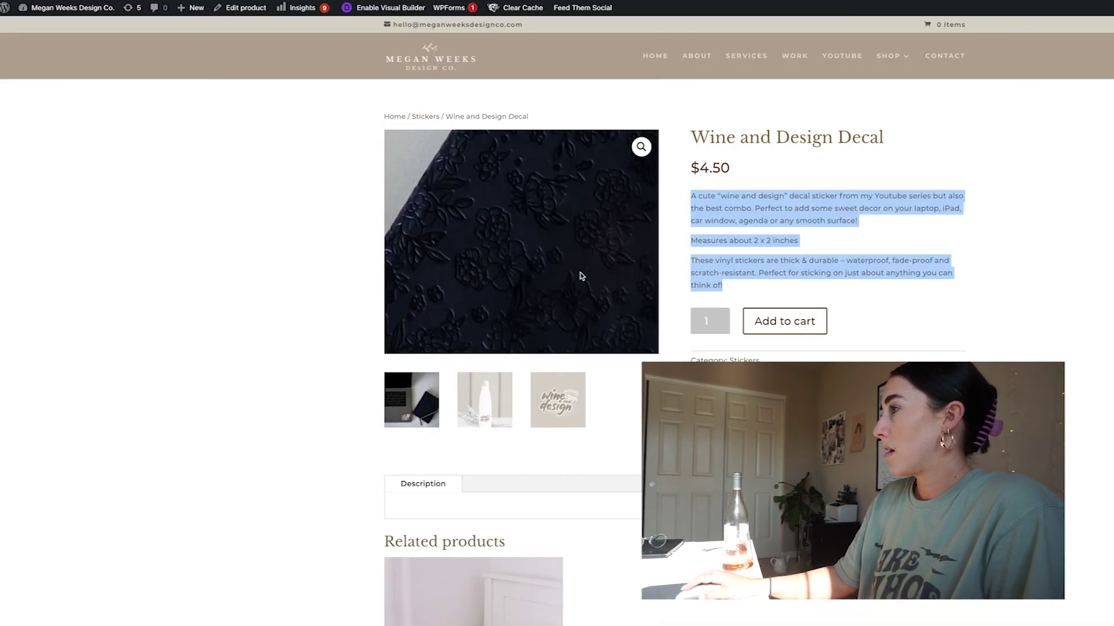
{"action": "left_click", "coordinate": [640, 147]}
{"action": "right_click", "coordinate": [685, 249]}
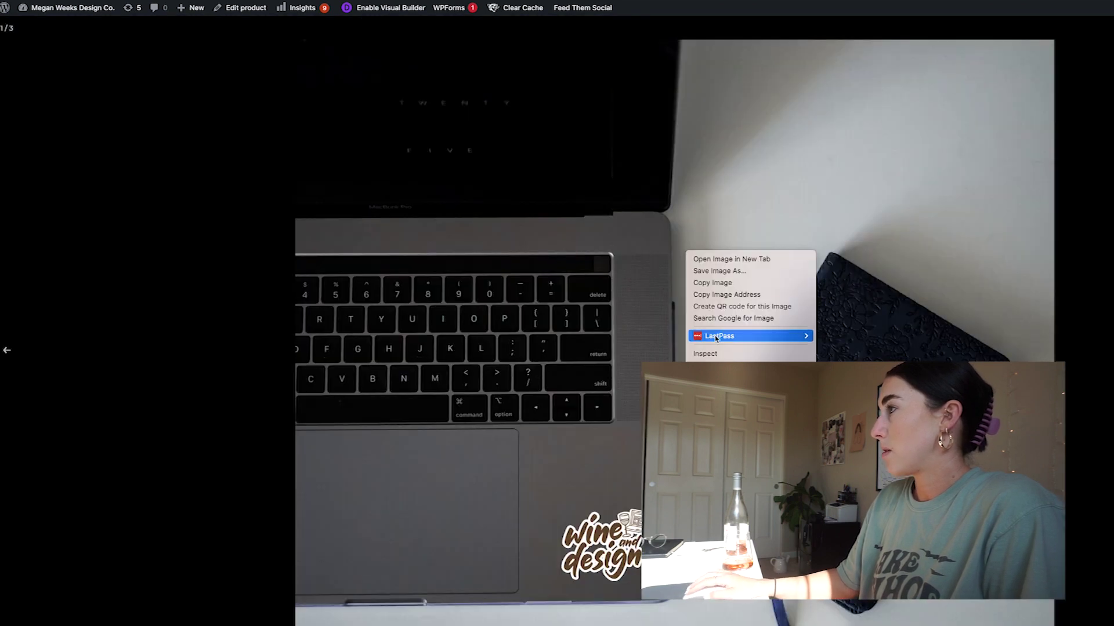
{"action": "key", "text": "Return"}
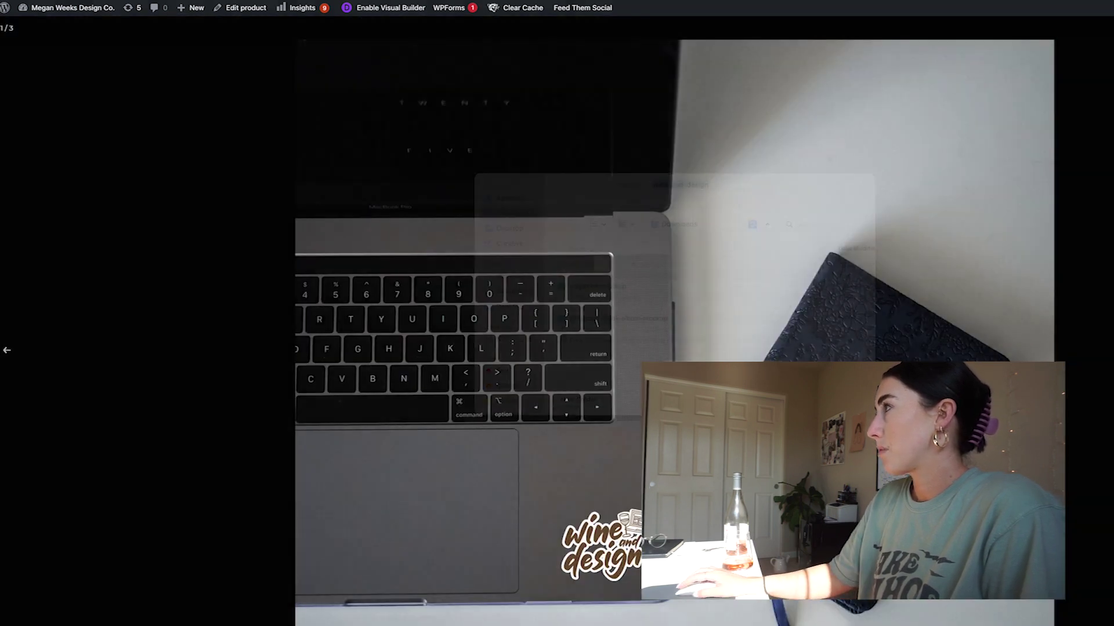
{"action": "key", "text": "Return"}
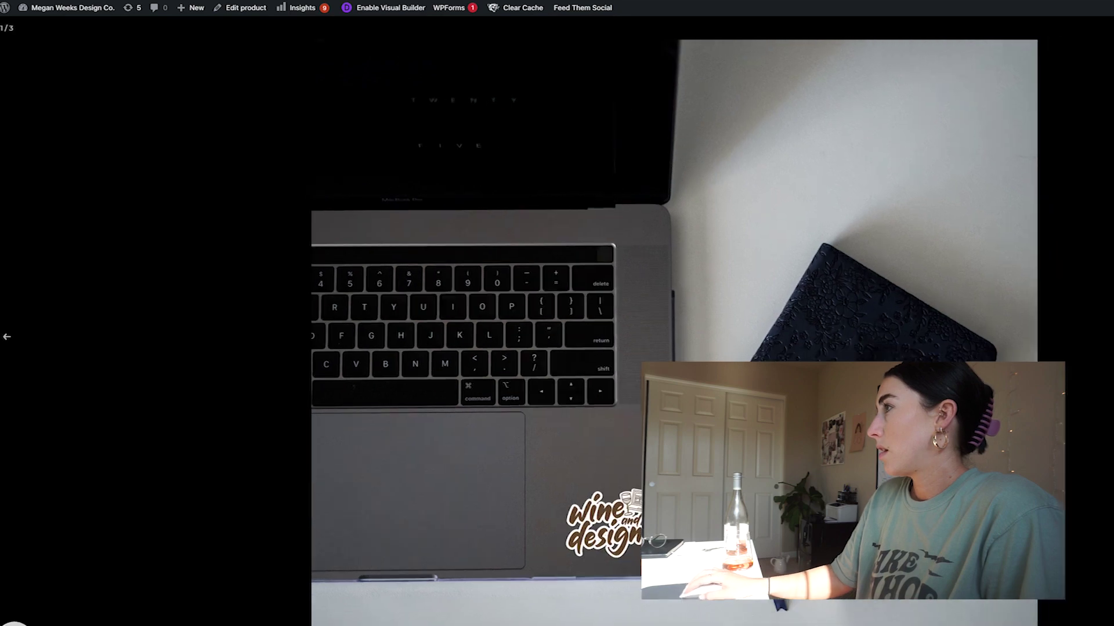
- Return to the unsaved Shopify product and upload wine-and-design.png from Downloads as its media
{"action": "key", "text": "ctrl+Tab"}
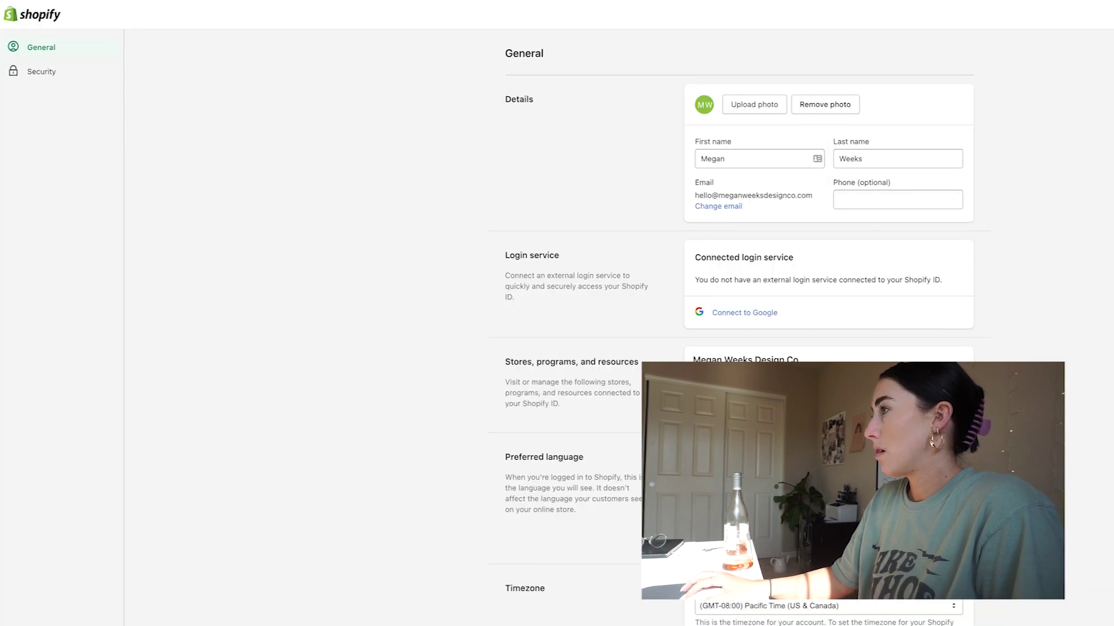
{"action": "key", "text": "ctrl+Tab"}
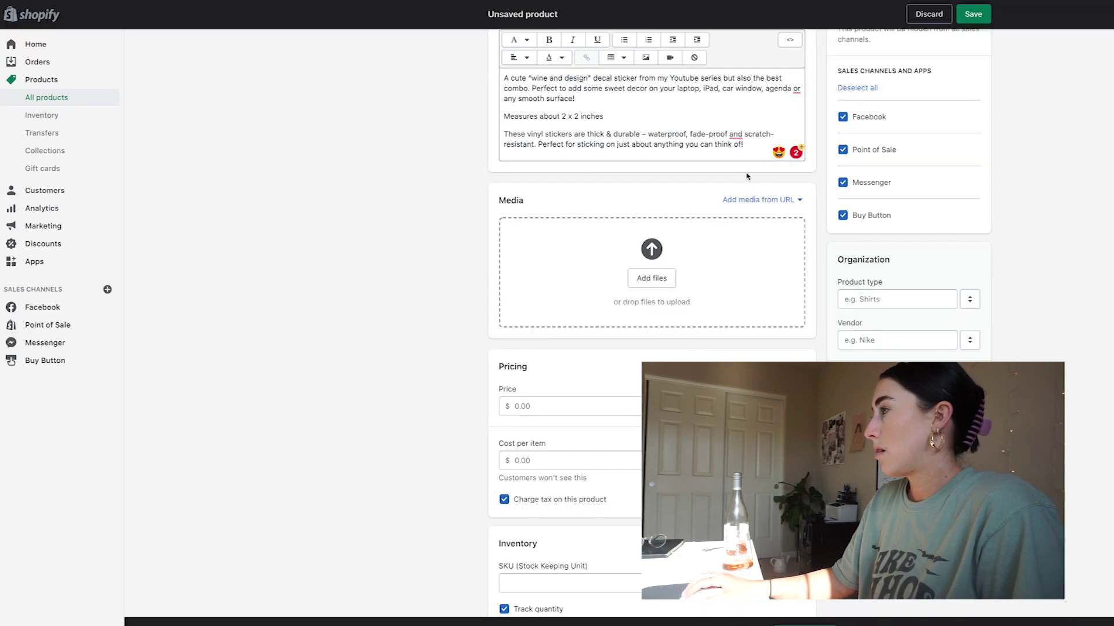
{"action": "left_click", "coordinate": [641, 275]}
{"action": "left_click", "coordinate": [617, 247]}
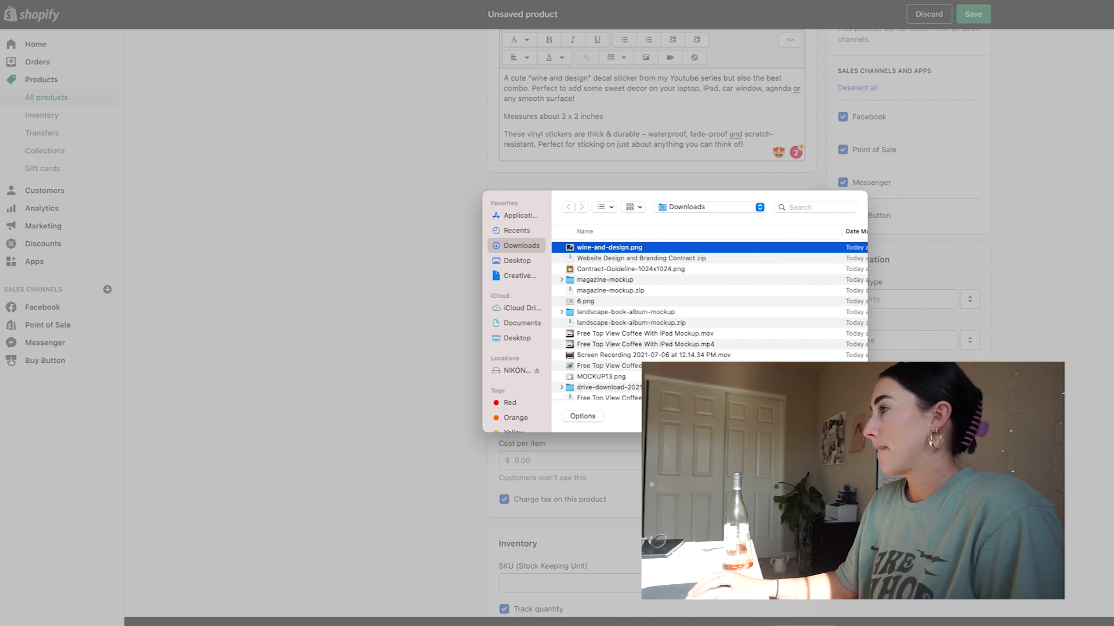
{"action": "key", "text": "Return"}
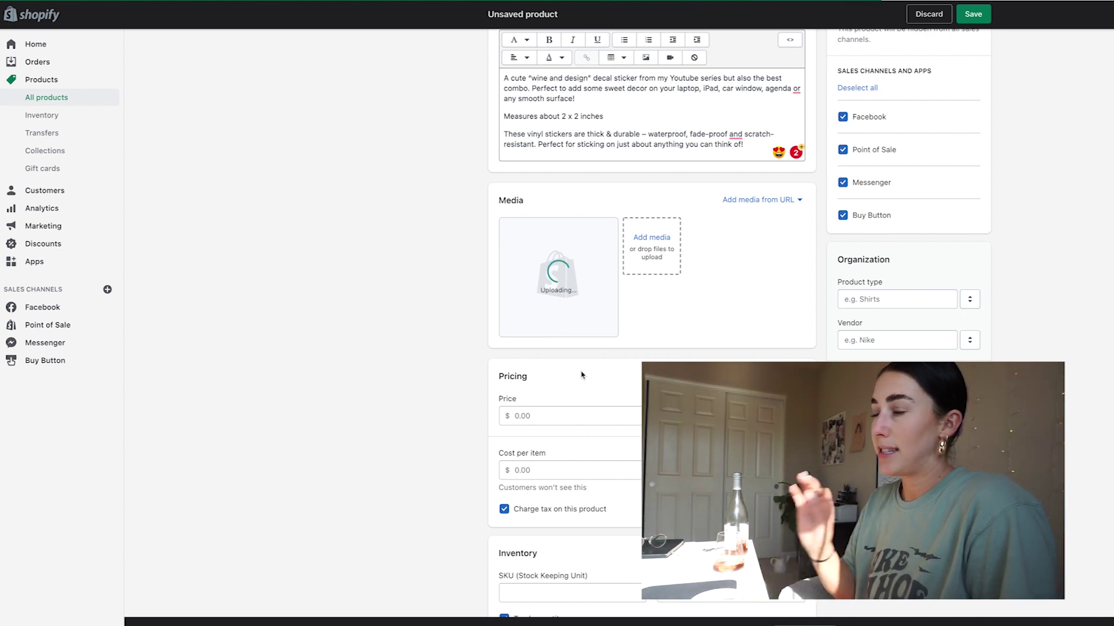
- Set the sticker's price to $4.50
{"action": "left_click", "coordinate": [553, 415]}
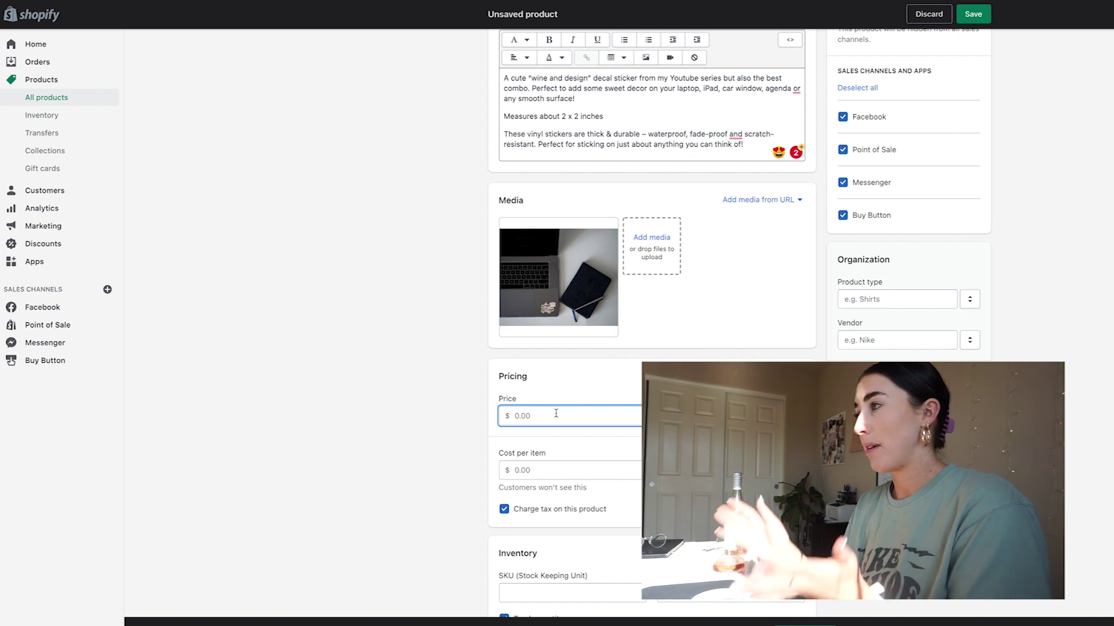
{"action": "type", "text": "4.50"}
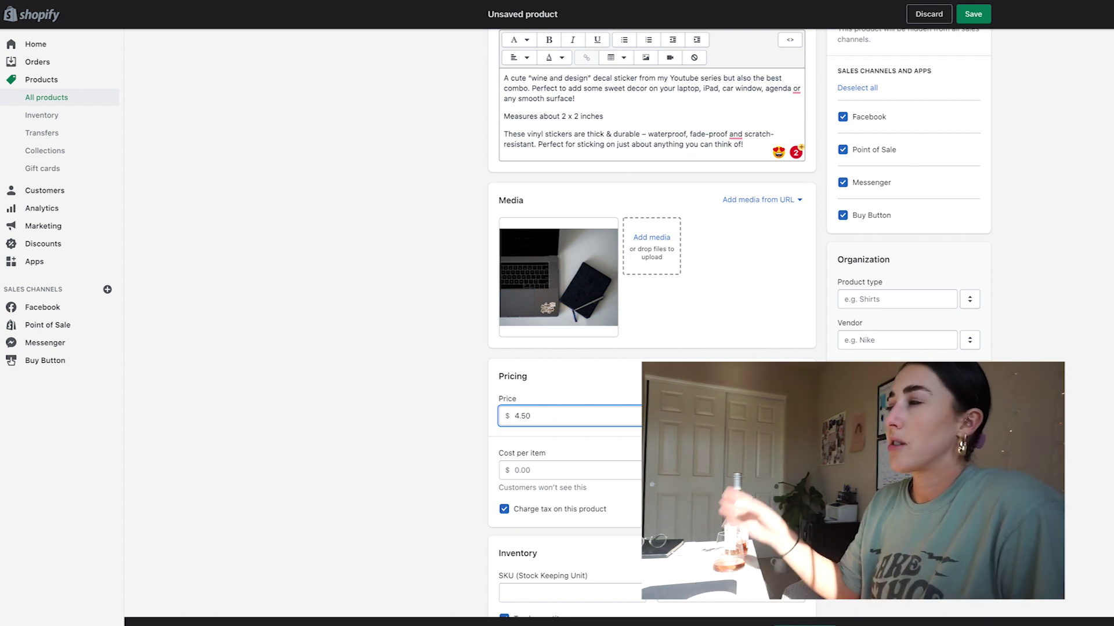
{"action": "left_click", "coordinate": [408, 323]}
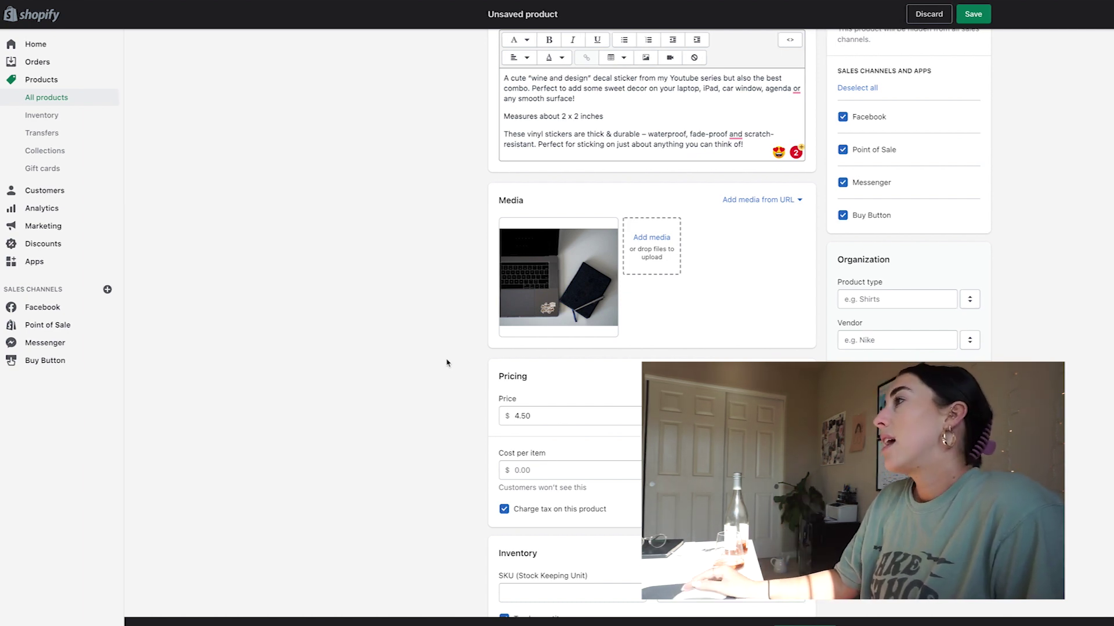
- Return to the website's product gallery and save the third image, the sticker graphic, to Downloads as wine-and-design-sticker (1)
{"action": "scroll", "coordinate": [666, 293], "scroll_direction": "up", "scroll_amount": 1}
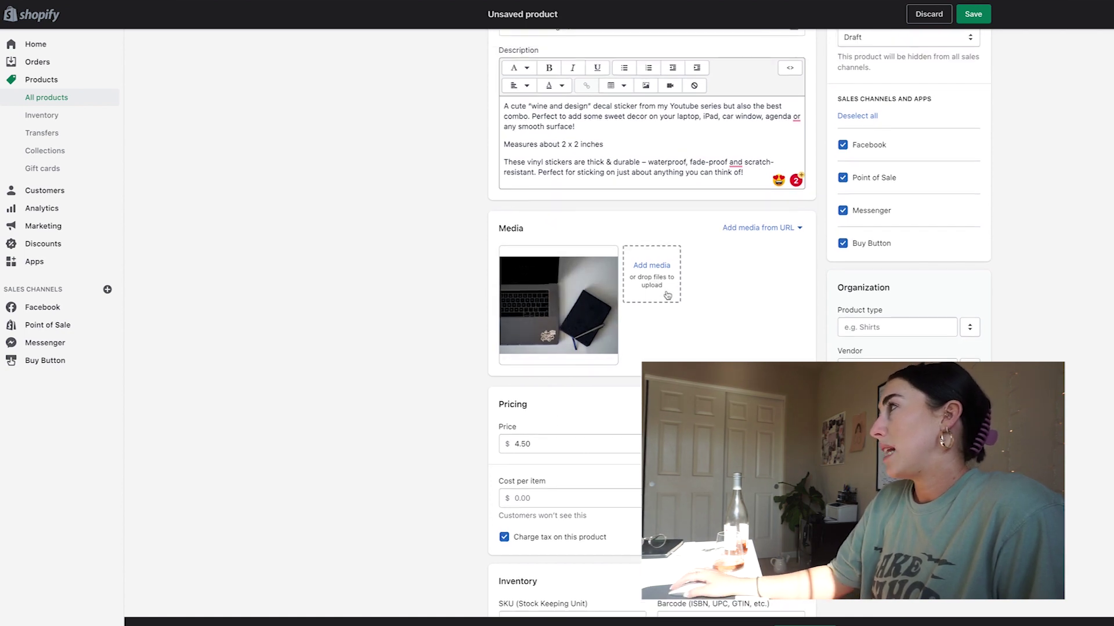
{"action": "scroll", "coordinate": [667, 295], "scroll_direction": "up", "scroll_amount": 1}
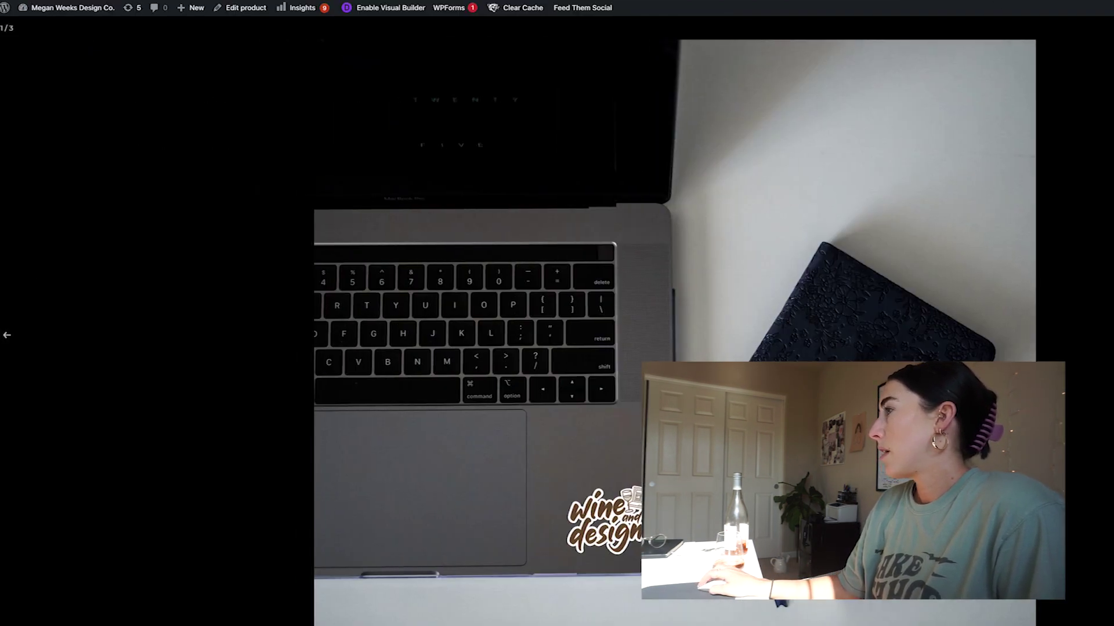
{"action": "key", "text": "Right"}
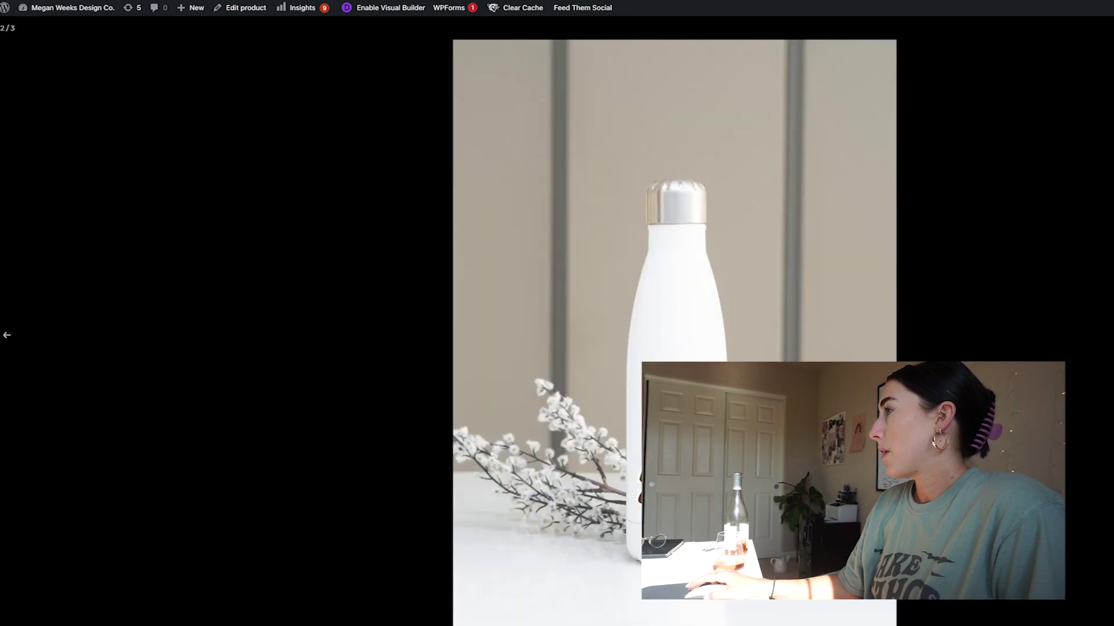
{"action": "key", "text": "Right"}
{"action": "right_click", "coordinate": [869, 308]}
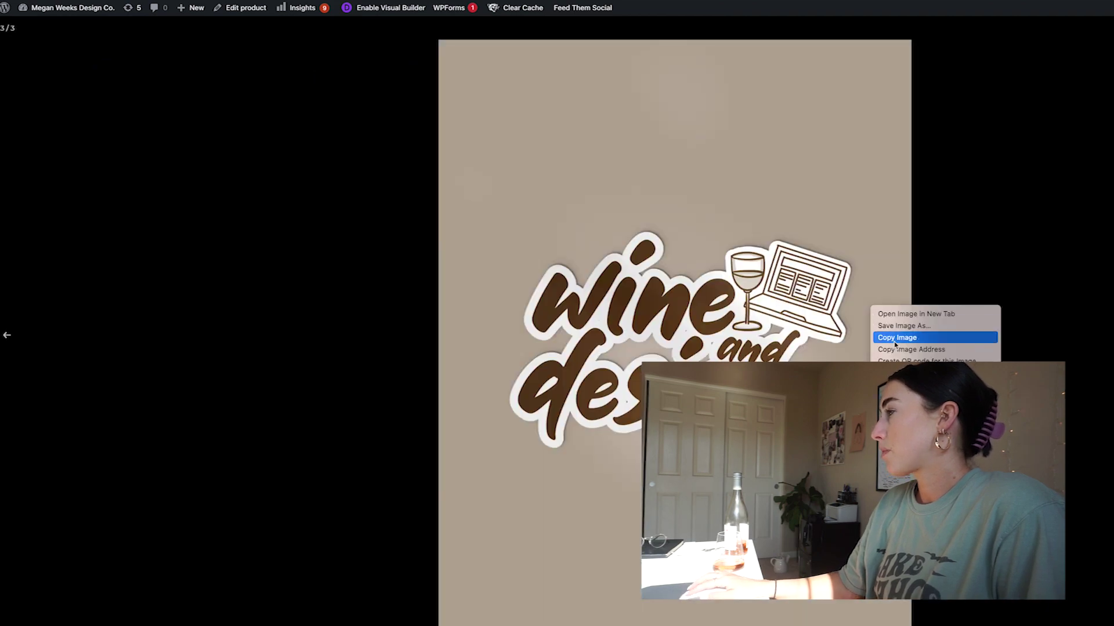
{"action": "left_click", "coordinate": [897, 326]}
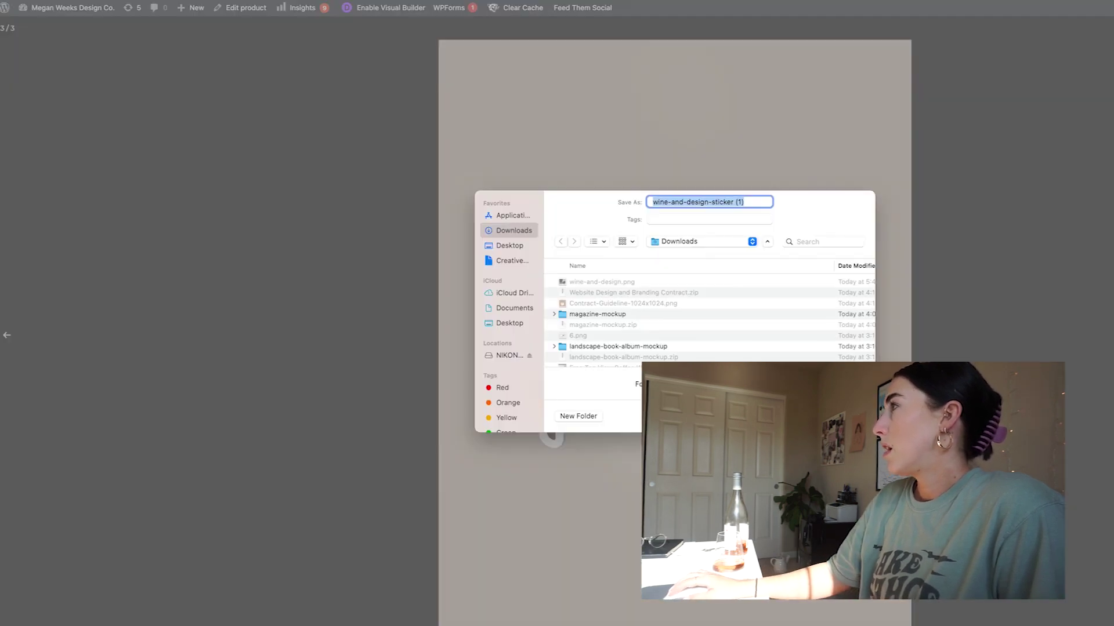
{"action": "key", "text": "Return"}
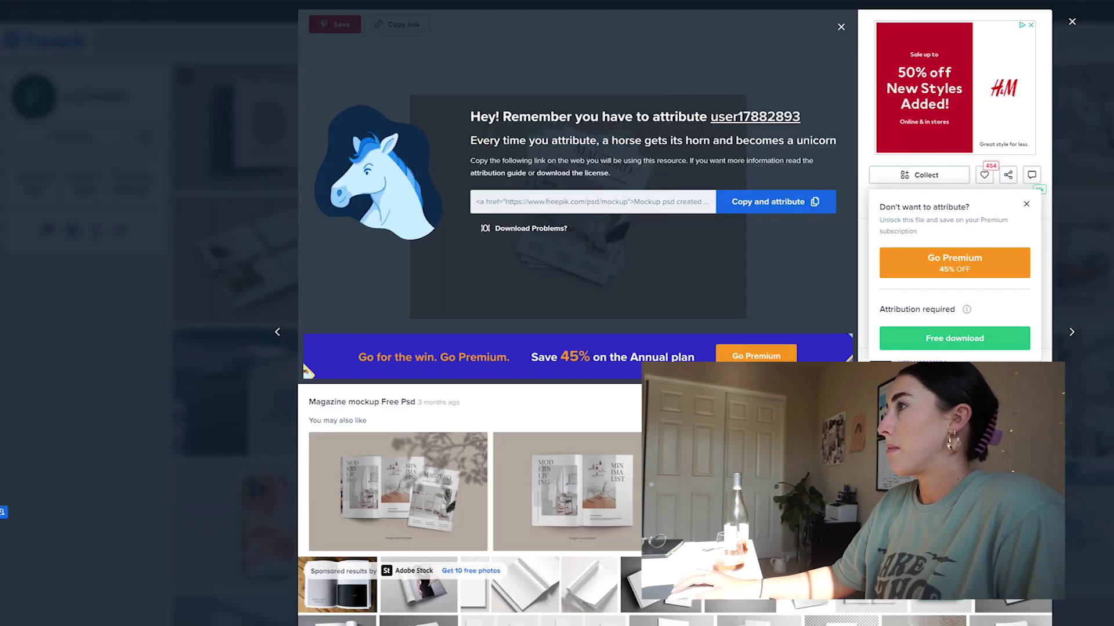
- Switch to Freepik, close the magazine mockup preview and look through the first page of the creator's mockups
{"action": "left_click", "coordinate": [1072, 21]}
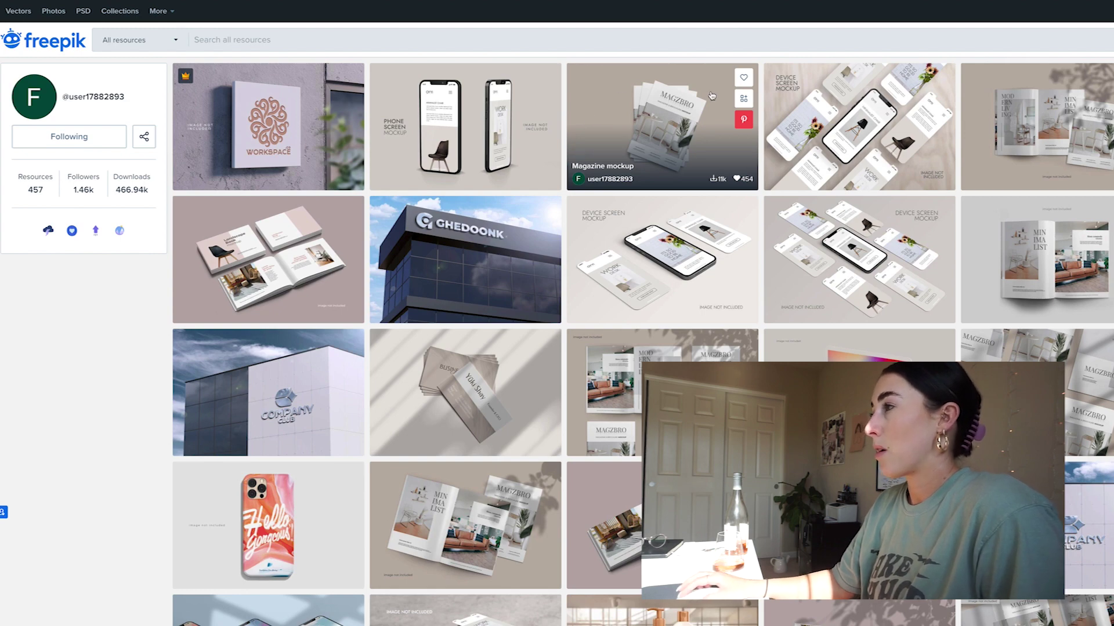
{"action": "scroll", "coordinate": [712, 95], "scroll_direction": "down", "scroll_amount": 2}
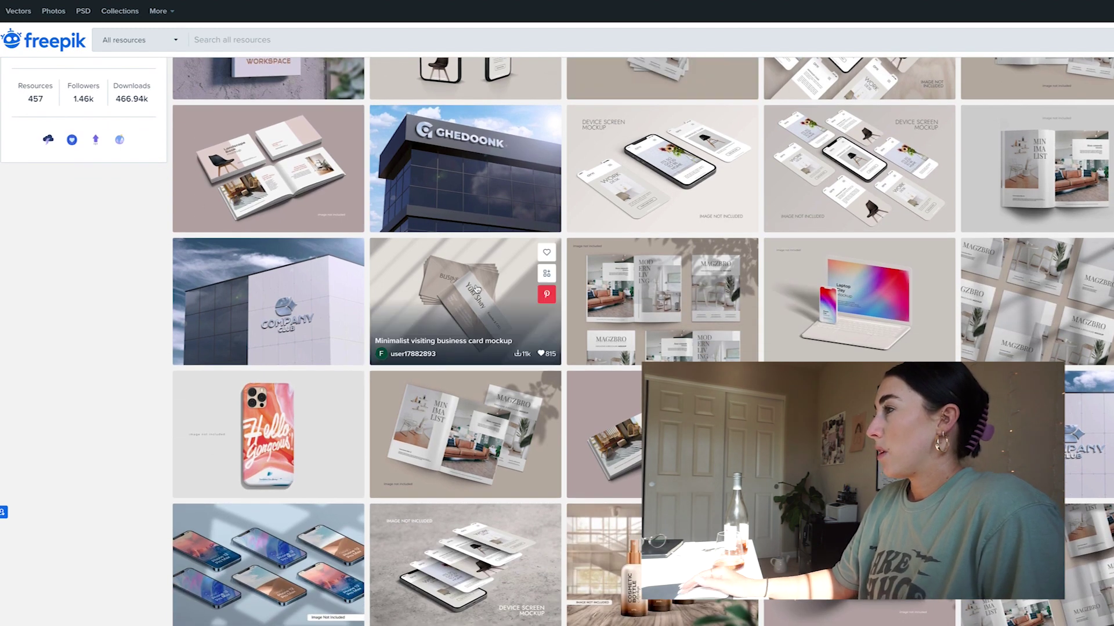
{"action": "scroll", "coordinate": [743, 279], "scroll_direction": "down", "scroll_amount": 8}
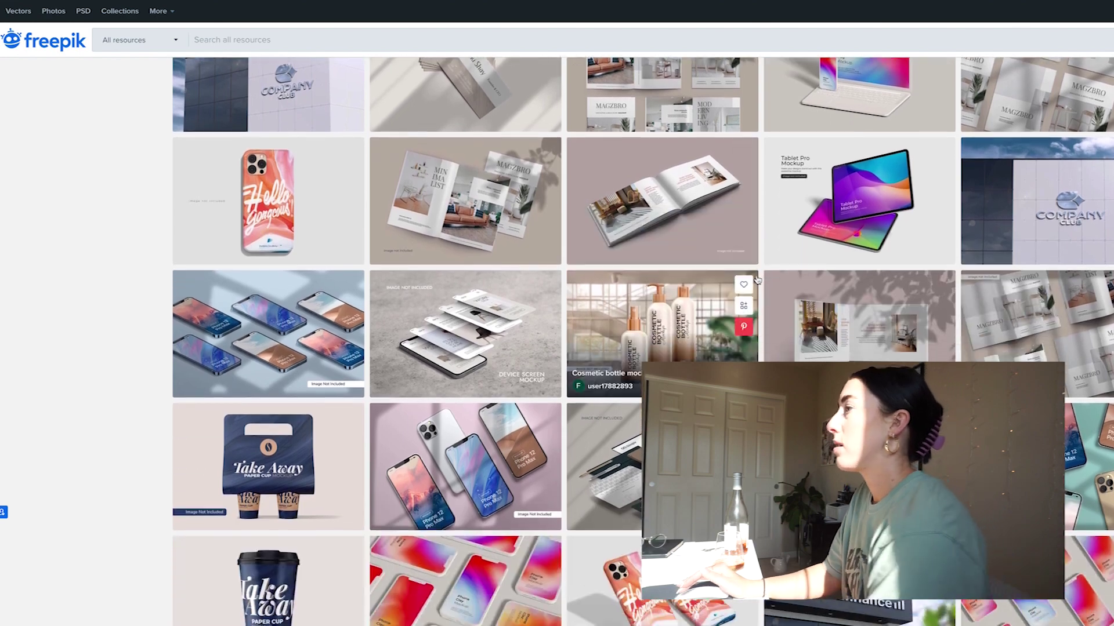
{"action": "scroll", "coordinate": [758, 281], "scroll_direction": "down", "scroll_amount": 3}
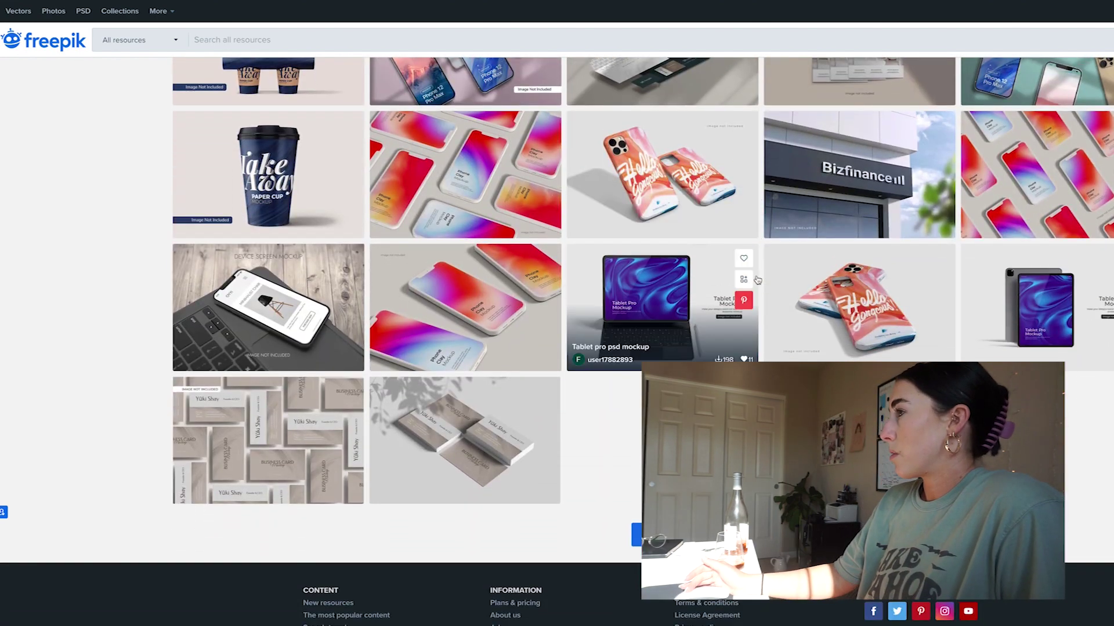
{"action": "scroll", "coordinate": [757, 279], "scroll_direction": "down", "scroll_amount": 2}
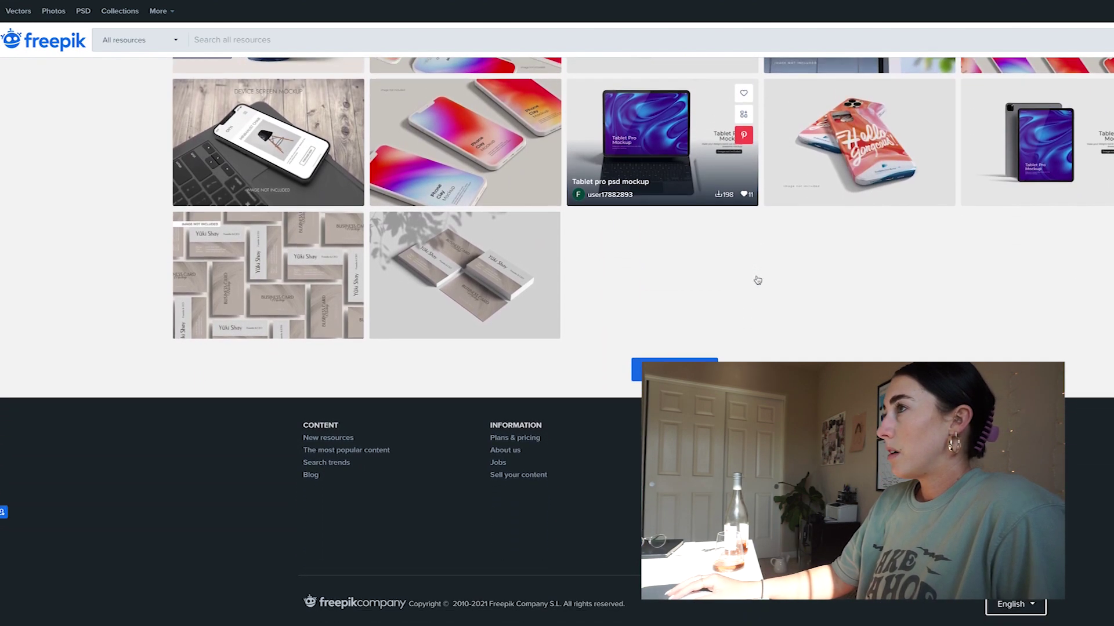
{"action": "scroll", "coordinate": [757, 280], "scroll_direction": "up", "scroll_amount": 4}
{"action": "scroll", "coordinate": [757, 281], "scroll_direction": "up", "scroll_amount": 10}
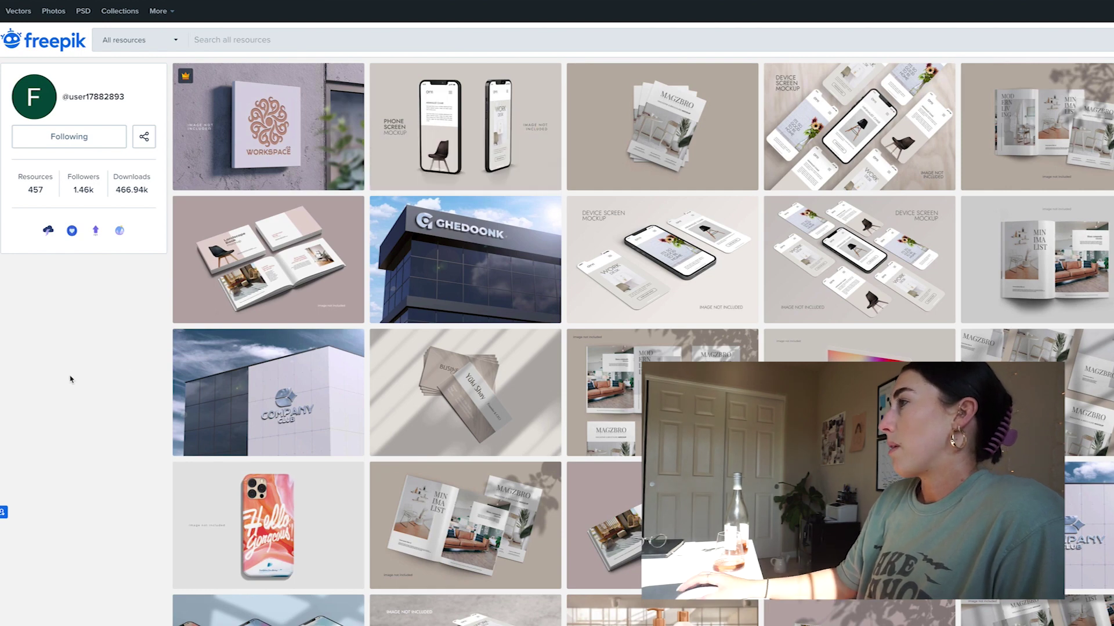
{"action": "scroll", "coordinate": [317, 325], "scroll_direction": "down", "scroll_amount": 10}
{"action": "scroll", "coordinate": [318, 324], "scroll_direction": "down", "scroll_amount": 4}
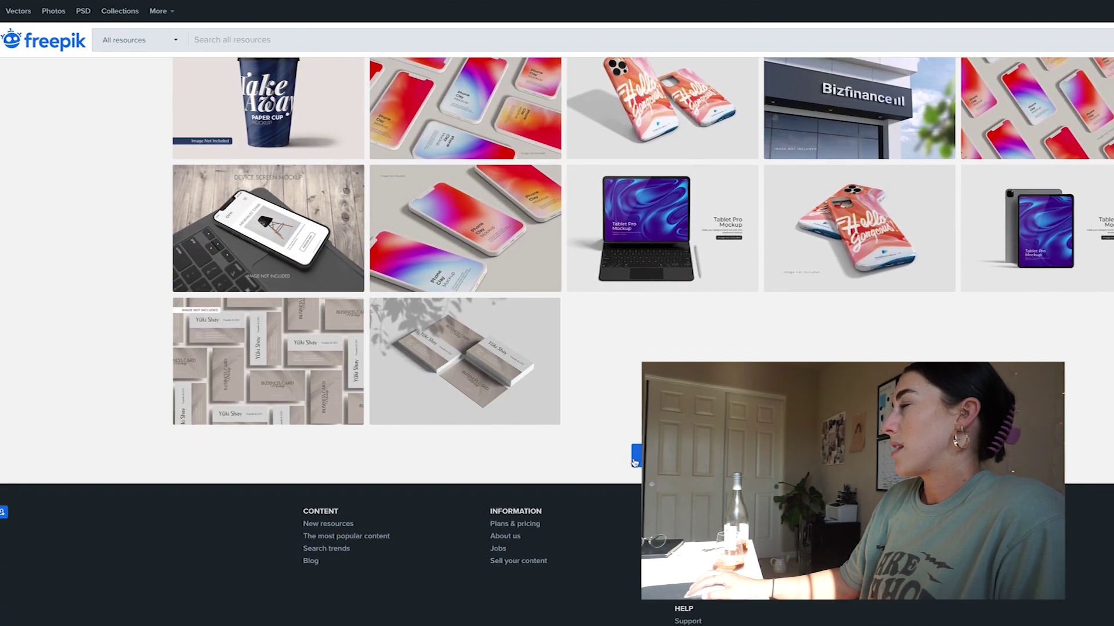
- Open the next page of the creator's Freepik mockups and look through its designs
{"action": "left_click", "coordinate": [633, 450]}
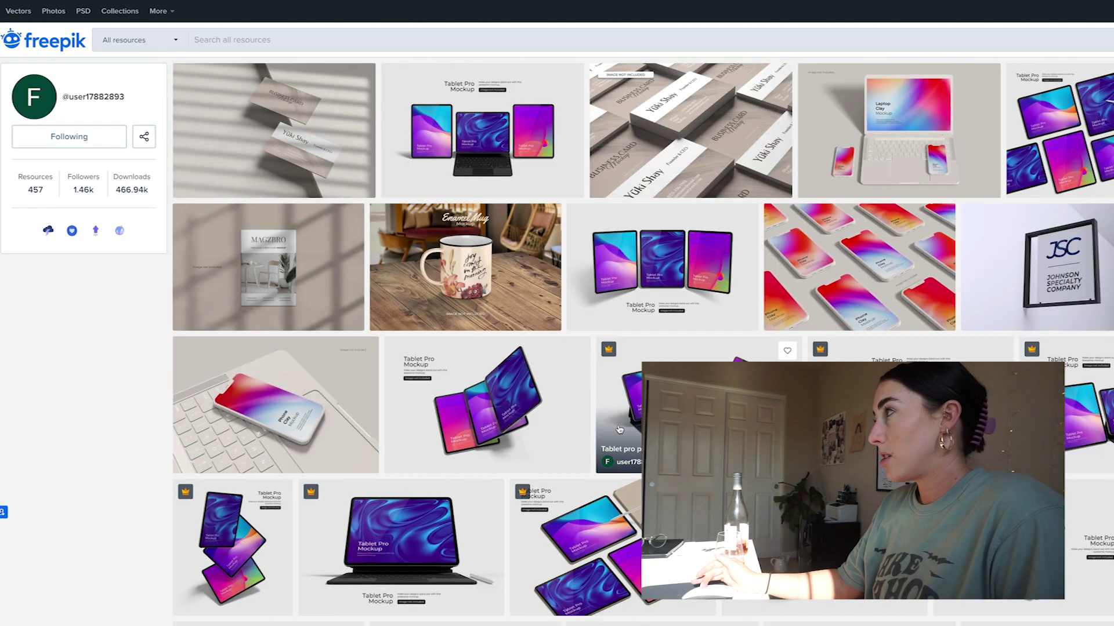
{"action": "scroll", "coordinate": [620, 430], "scroll_direction": "down", "scroll_amount": 2}
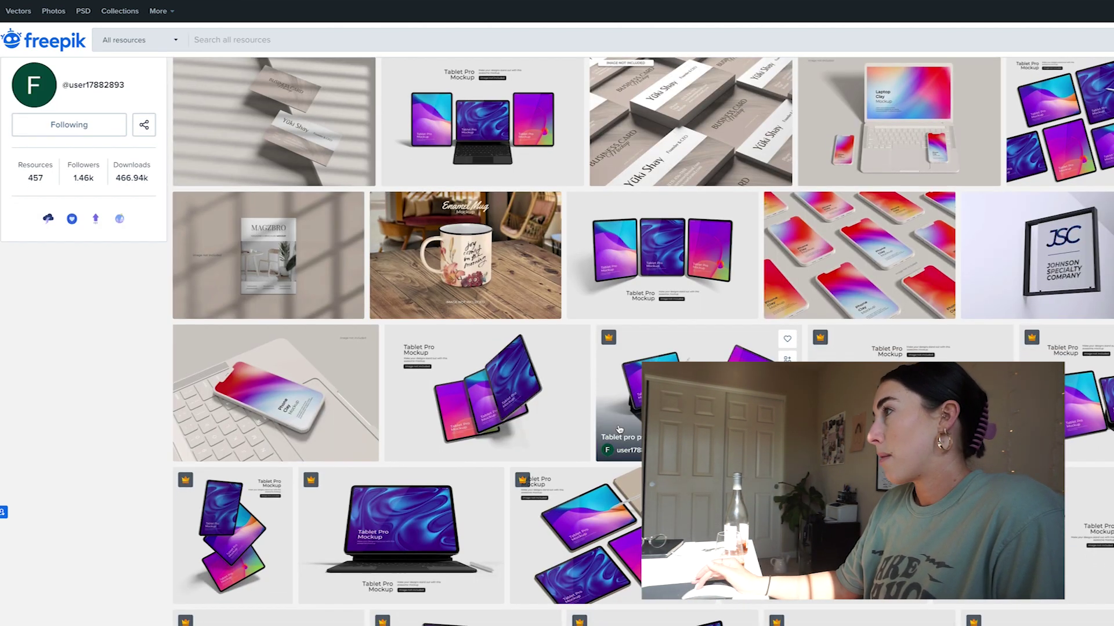
{"action": "scroll", "coordinate": [620, 430], "scroll_direction": "down", "scroll_amount": 8}
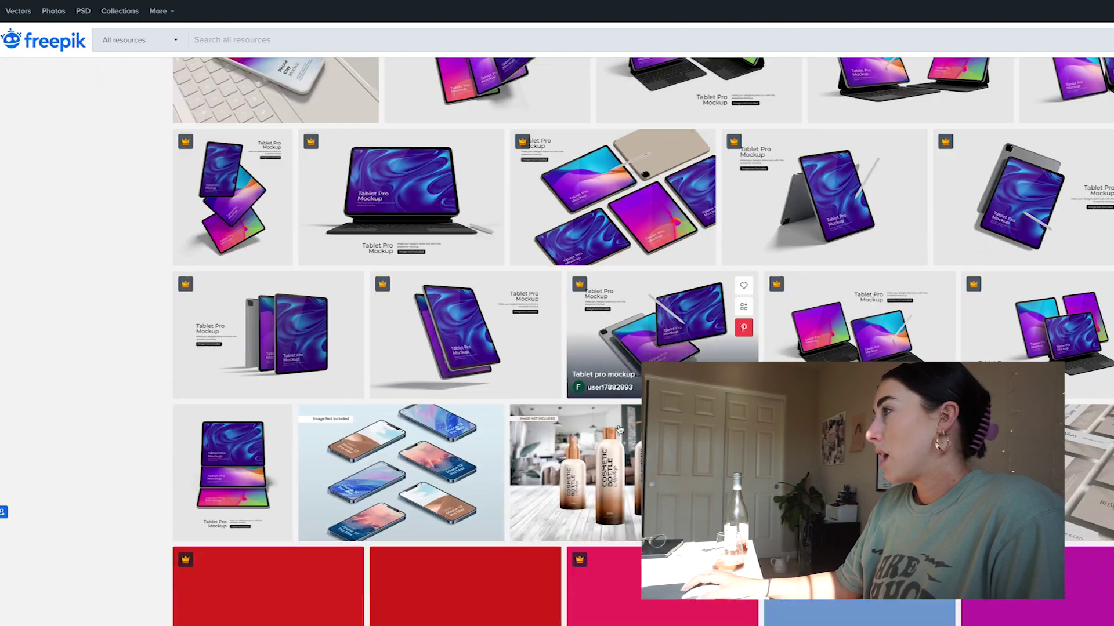
{"action": "scroll", "coordinate": [619, 430], "scroll_direction": "down", "scroll_amount": 10}
{"action": "left_click", "coordinate": [729, 365]}
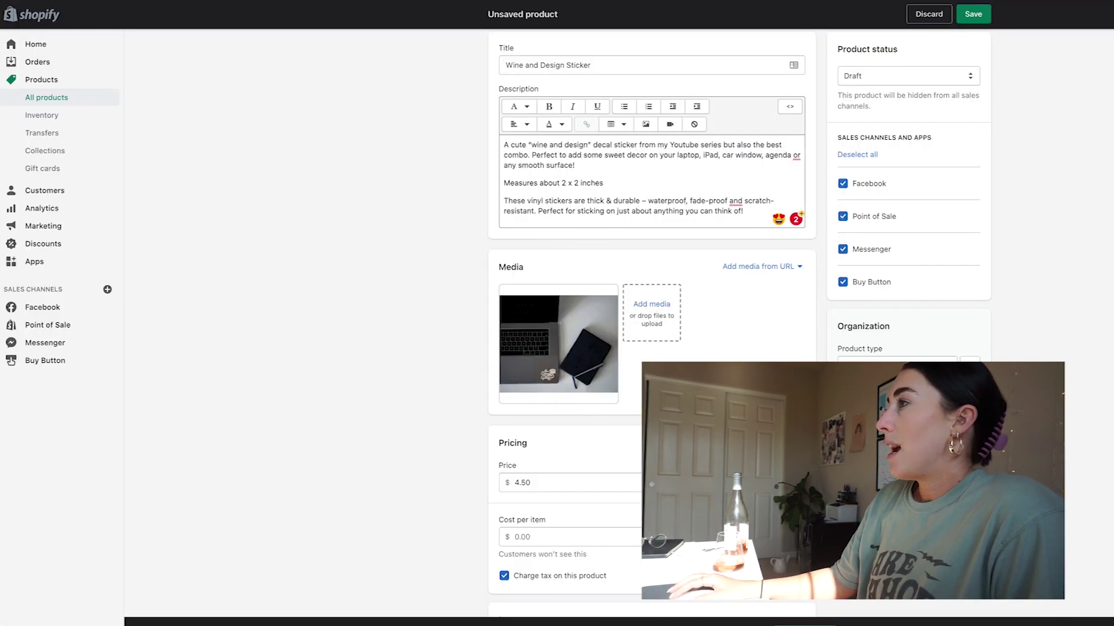
- In the unsaved Shopify product, turn off charging tax on this product
{"action": "left_click", "coordinate": [545, 193]}
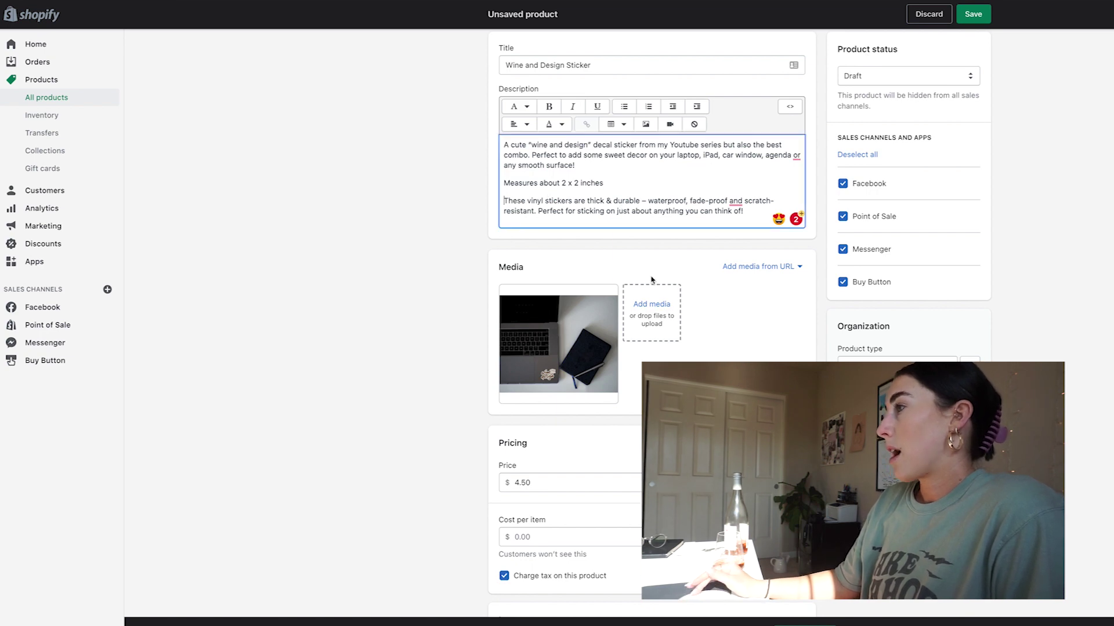
{"action": "scroll", "coordinate": [564, 335], "scroll_direction": "down", "scroll_amount": 2}
{"action": "scroll", "coordinate": [565, 335], "scroll_direction": "down", "scroll_amount": 4}
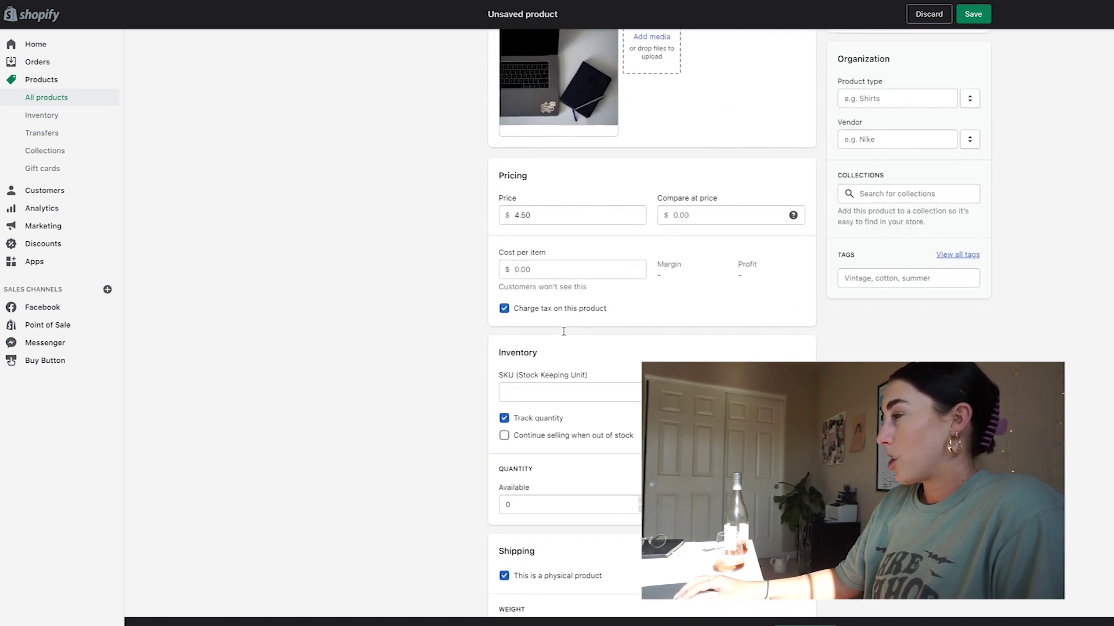
{"action": "left_click", "coordinate": [504, 309]}
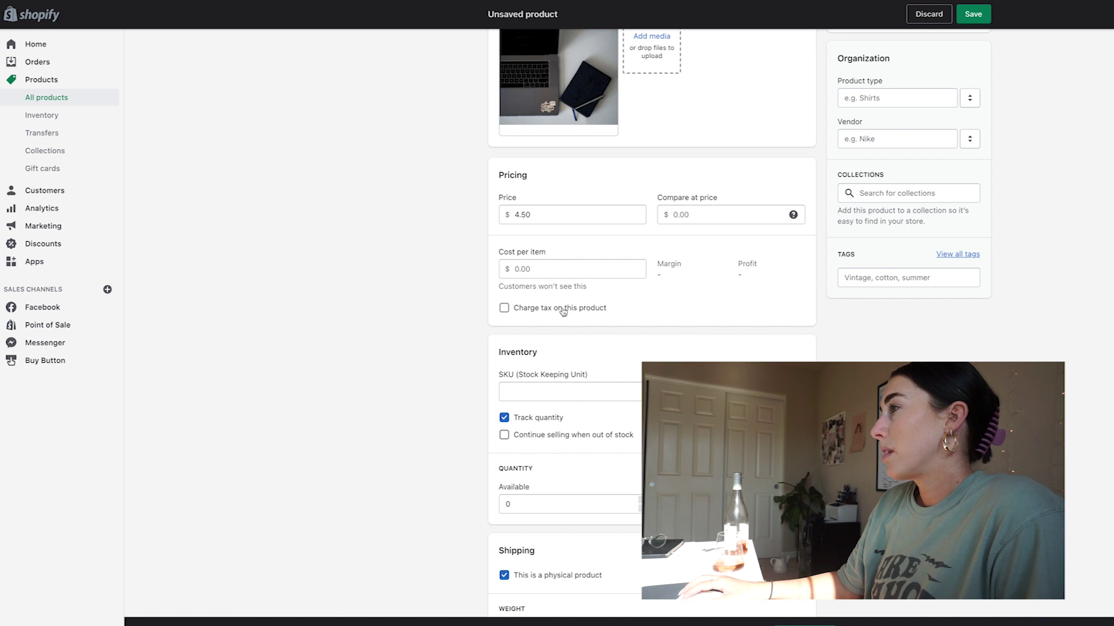
- Set the sticker's available inventory quantity to 500
{"action": "scroll", "coordinate": [562, 311], "scroll_direction": "down", "scroll_amount": 3}
{"action": "scroll", "coordinate": [499, 290], "scroll_direction": "up", "scroll_amount": 1}
{"action": "left_click", "coordinate": [541, 376]}
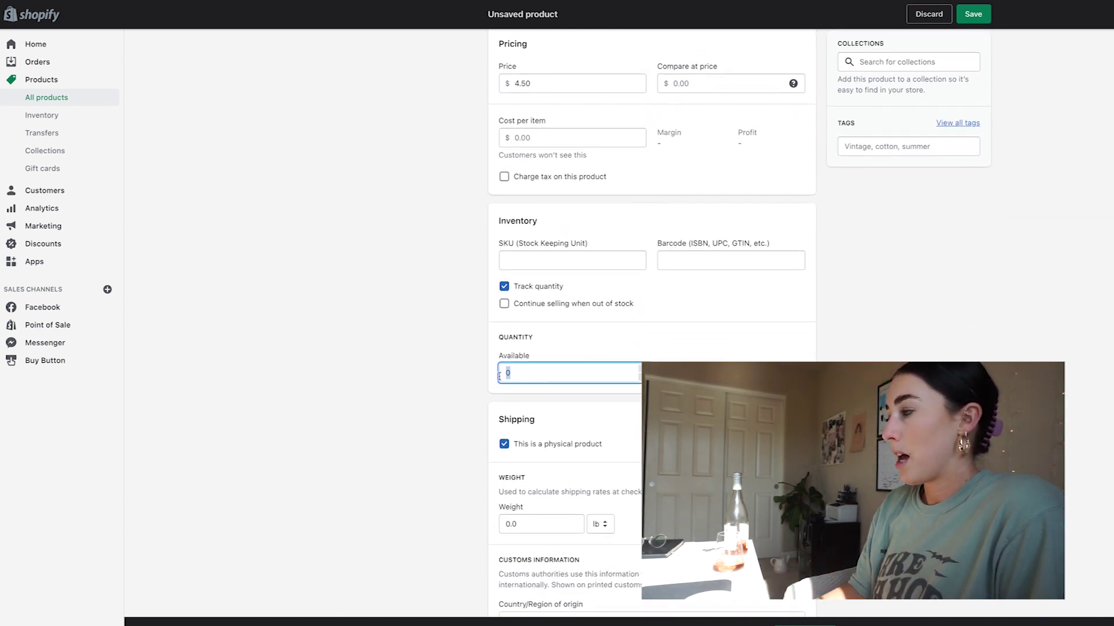
{"action": "type", "text": "5"}
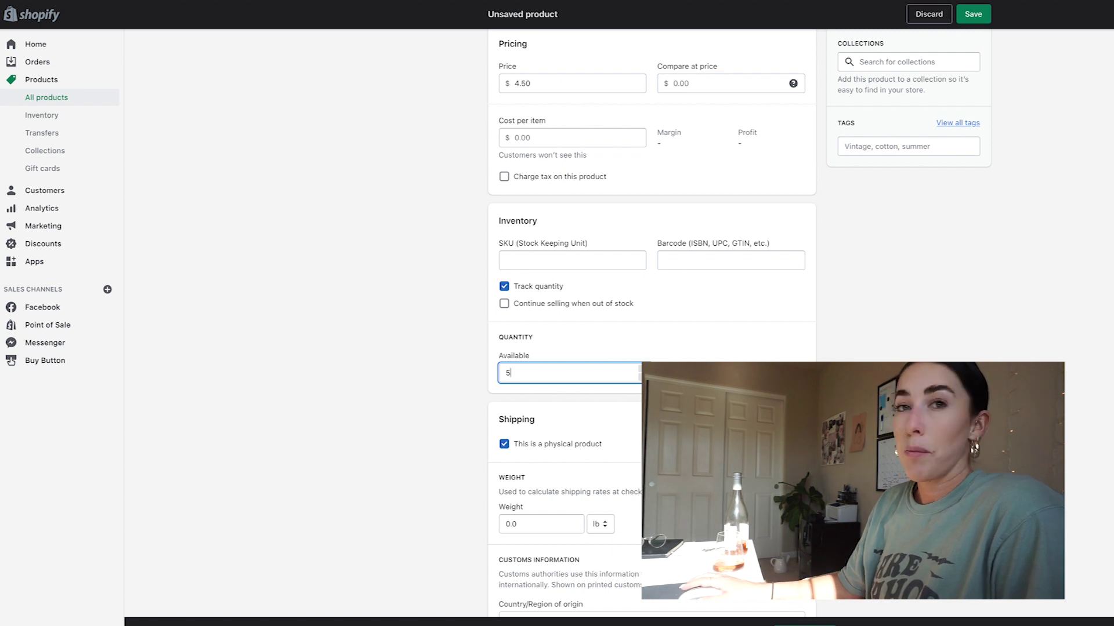
{"action": "type", "text": "00"}
{"action": "left_click", "coordinate": [726, 353]}
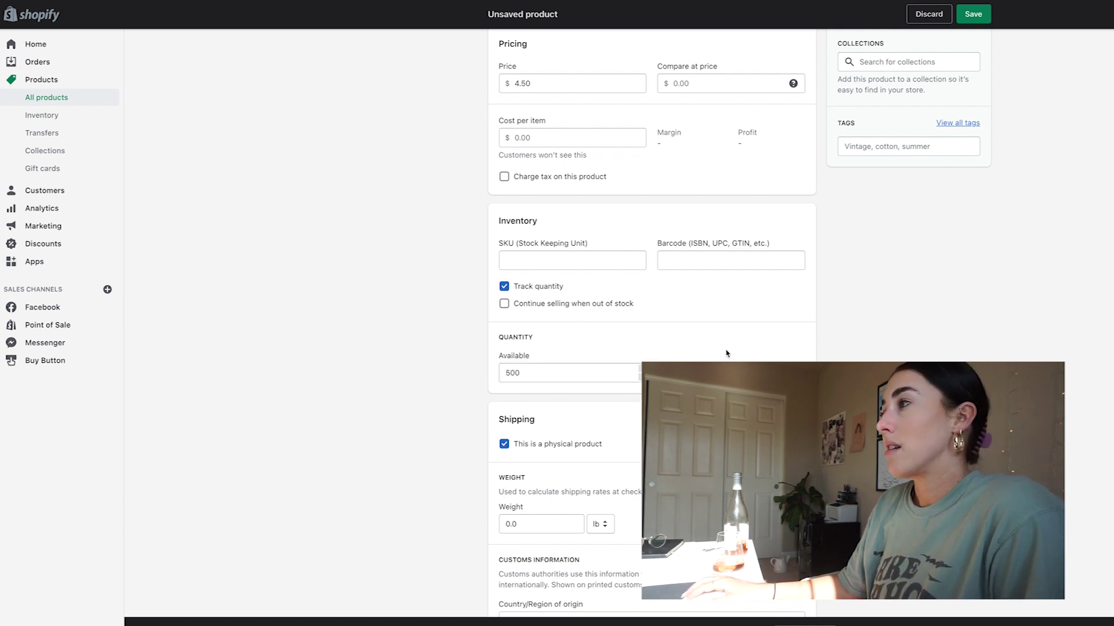
- Change the sticker's available inventory quantity to 50
{"action": "left_click_drag", "start_coordinate": [587, 377], "coordinate": [496, 380]}
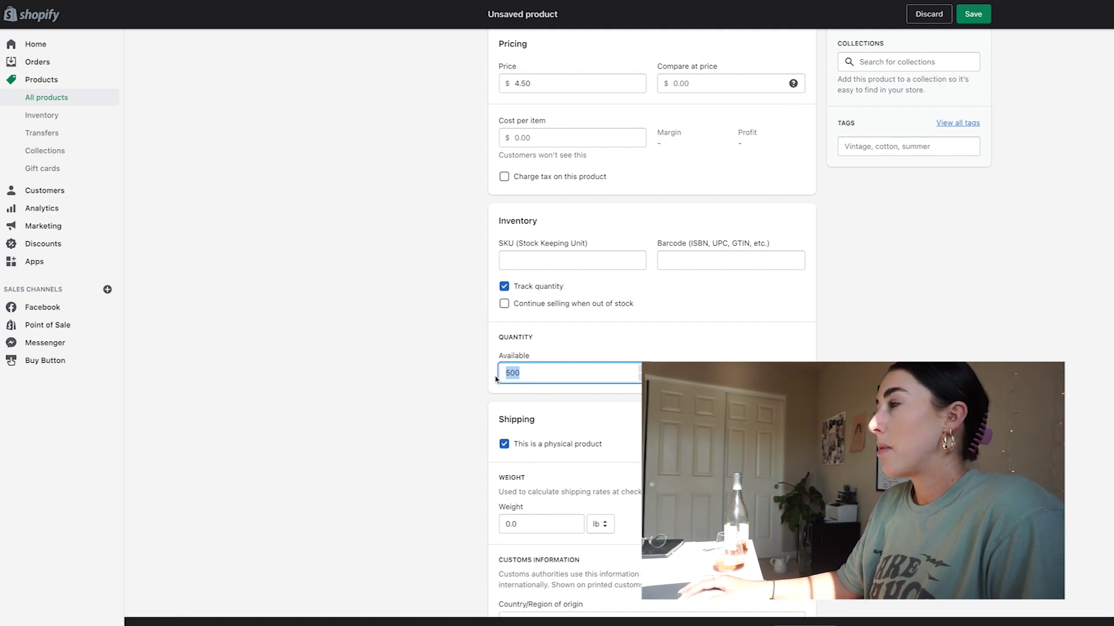
{"action": "type", "text": "50"}
{"action": "left_click", "coordinate": [496, 354]}
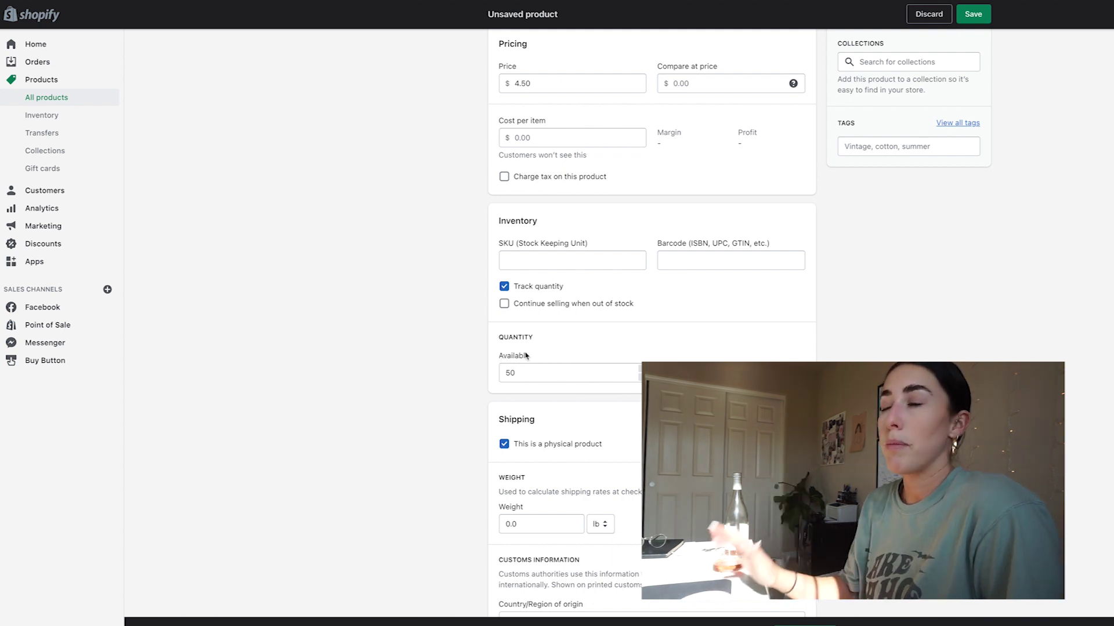
- Unmark the sticker as a physical product in its shipping settings
{"action": "scroll", "coordinate": [525, 352], "scroll_direction": "down", "scroll_amount": 1}
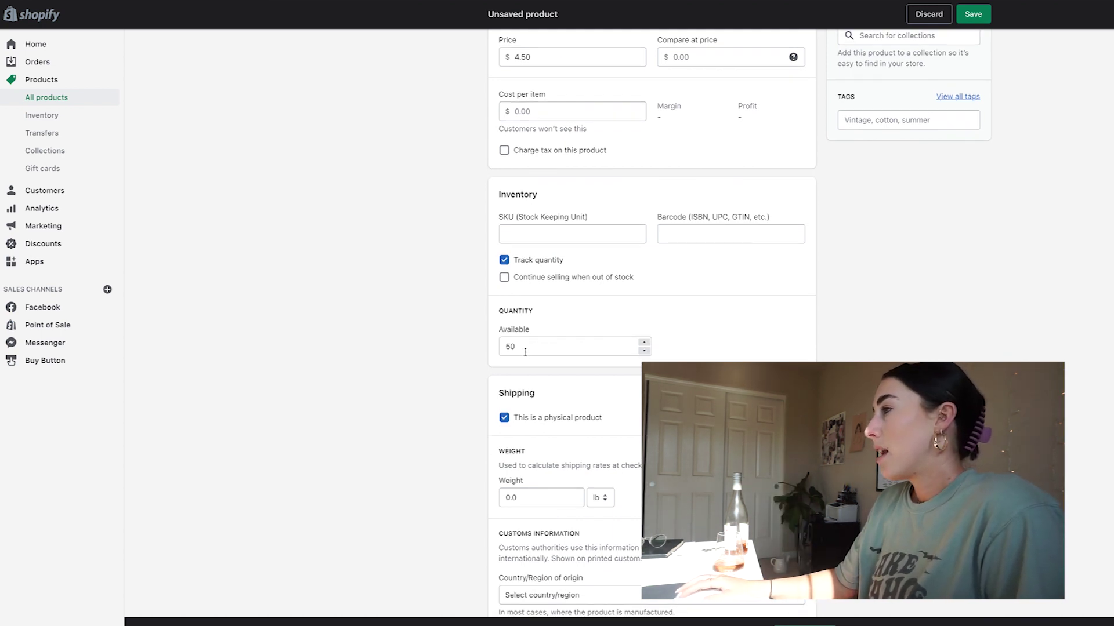
{"action": "scroll", "coordinate": [512, 466], "scroll_direction": "down", "scroll_amount": 1}
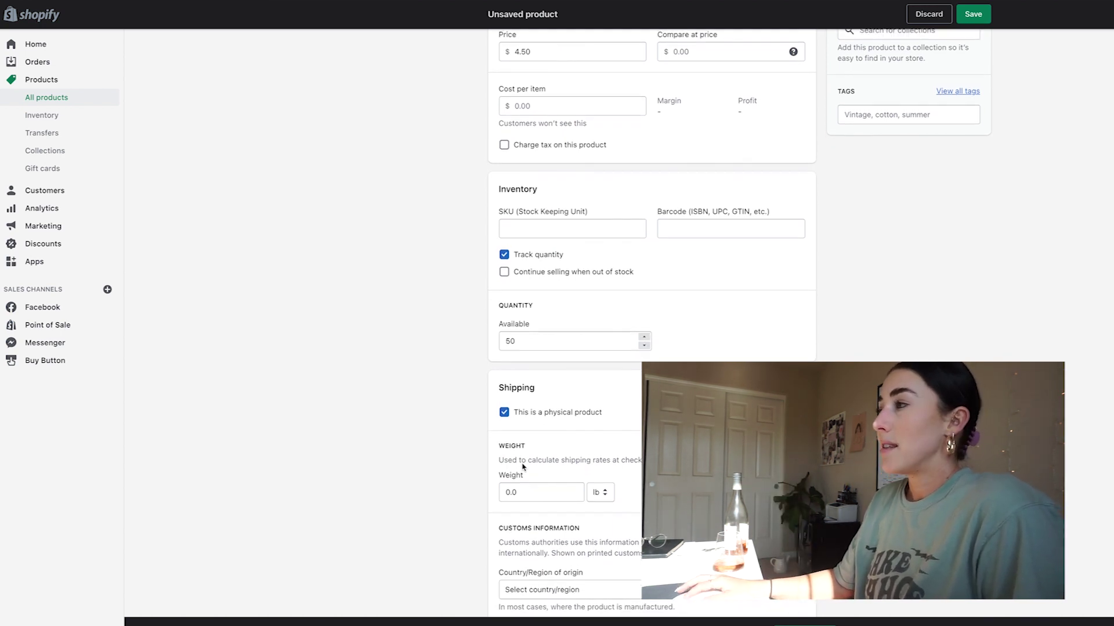
{"action": "left_click", "coordinate": [503, 409]}
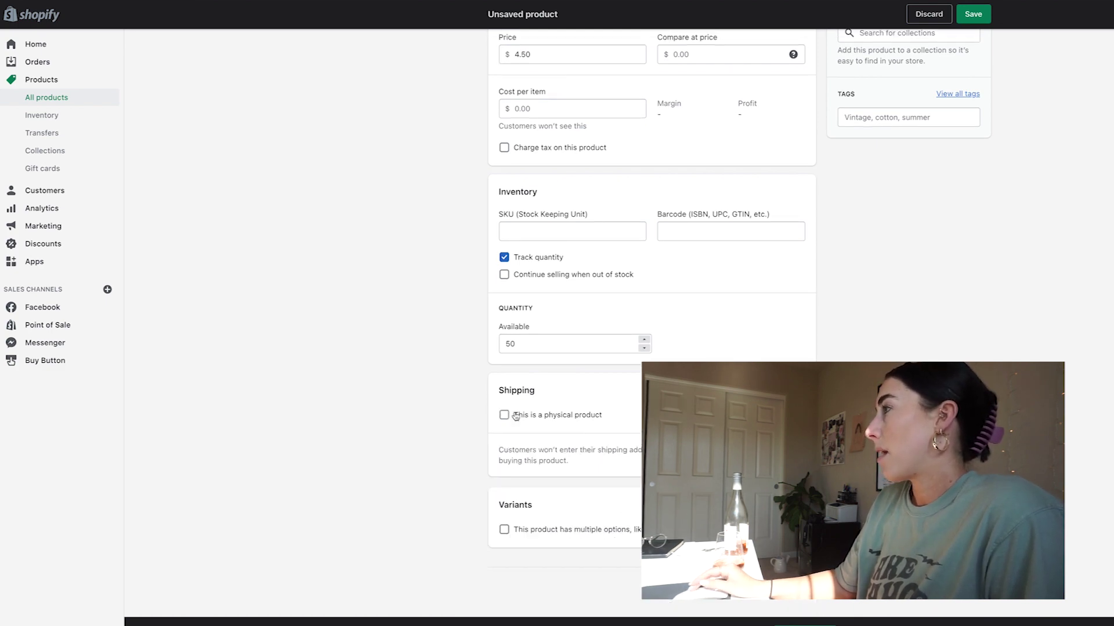
- Set the product type to Sticker and add the tag "stickers" in the product's organization details
{"action": "scroll", "coordinate": [585, 426], "scroll_direction": "up", "scroll_amount": 7}
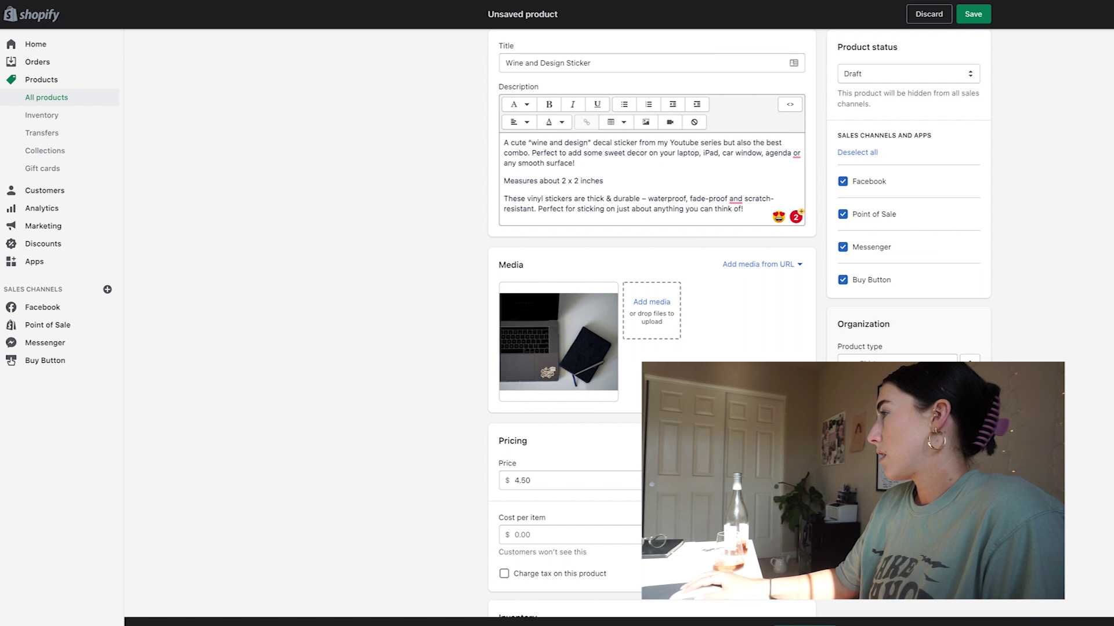
{"action": "scroll", "coordinate": [739, 325], "scroll_direction": "down", "scroll_amount": 1}
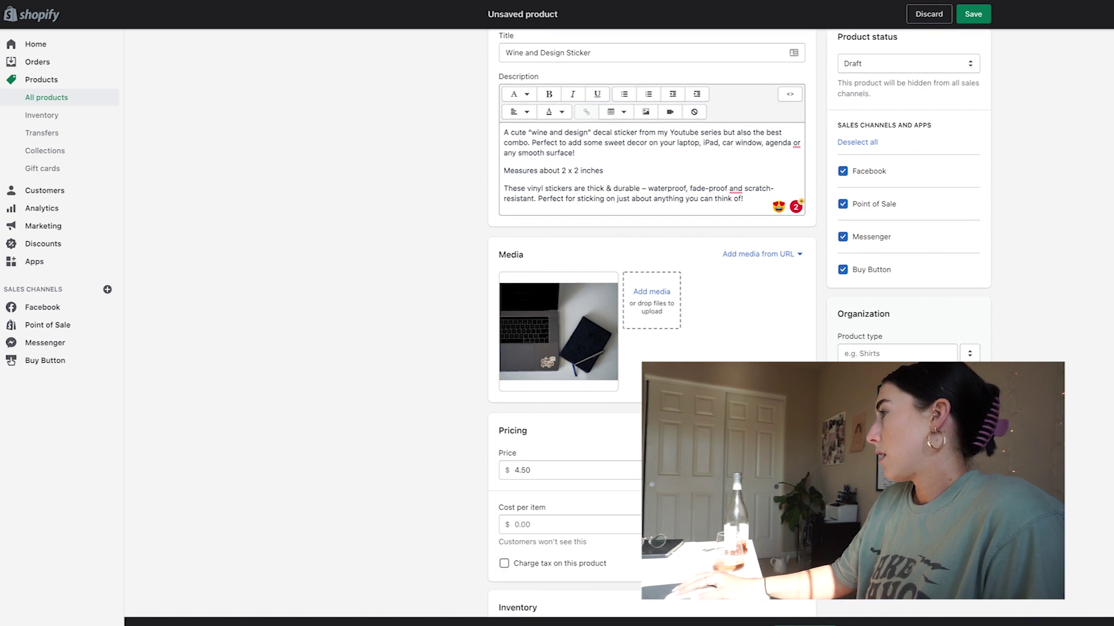
{"action": "left_click", "coordinate": [893, 355]}
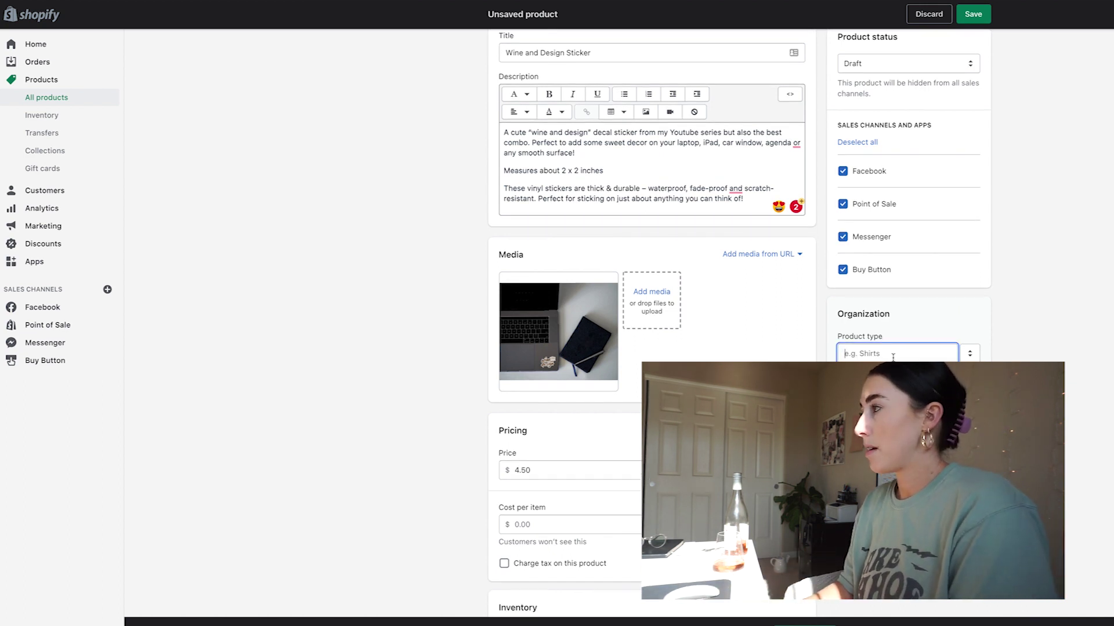
{"action": "type", "text": "Sticker"}
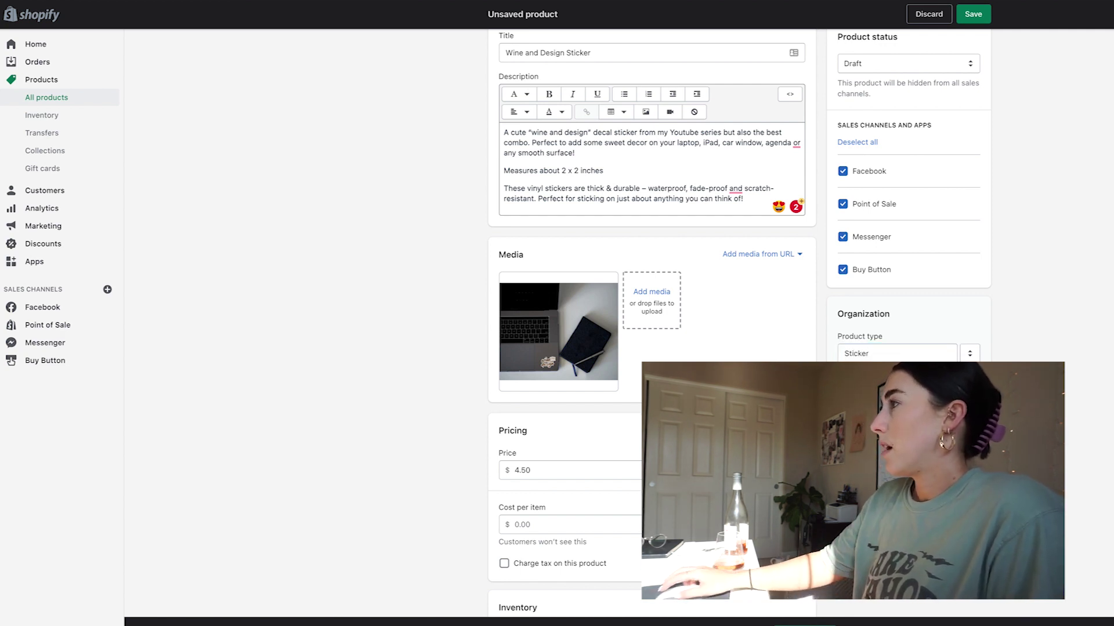
- Deselect the Facebook, Point of Sale and Messenger sales channels, keeping only Buy Button for this product
{"action": "scroll", "coordinate": [652, 324], "scroll_direction": "up", "scroll_amount": 1}
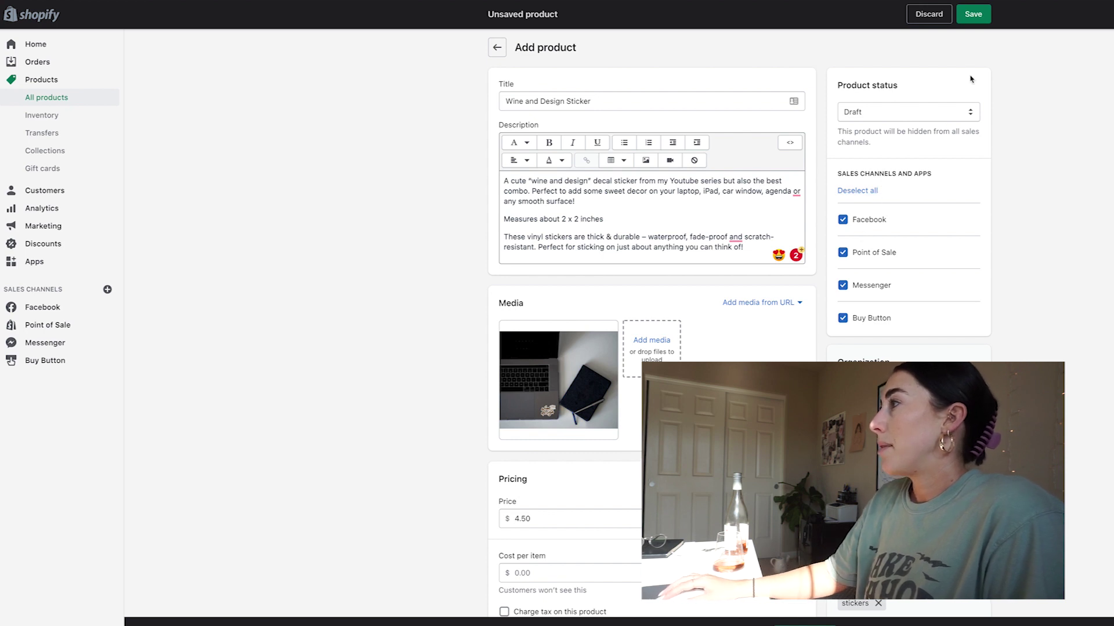
{"action": "left_click", "coordinate": [843, 219]}
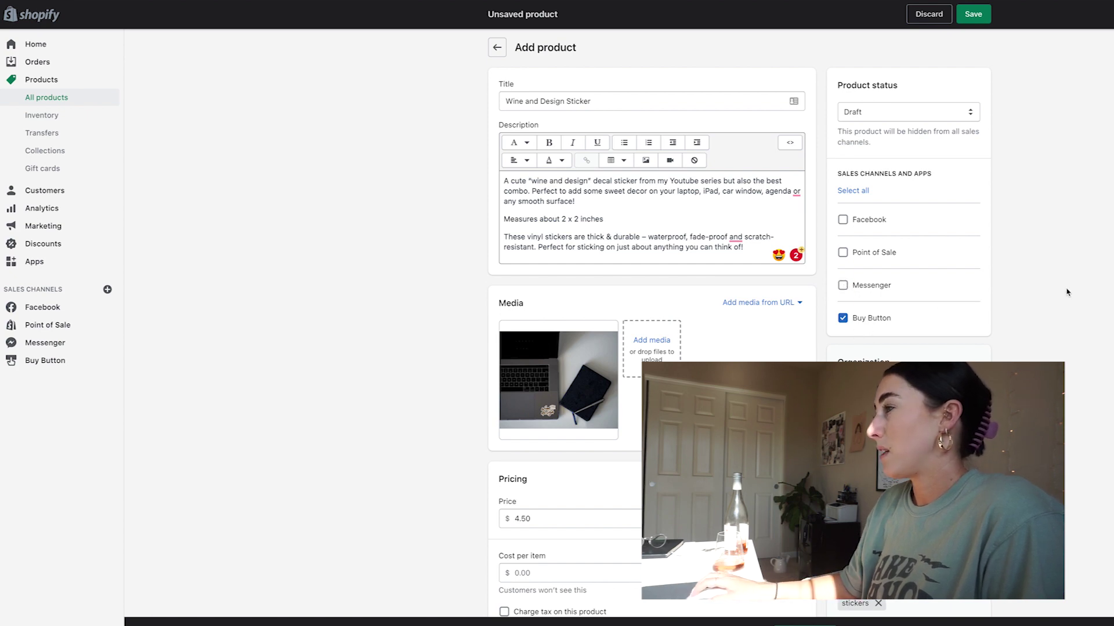
{"action": "scroll", "coordinate": [1047, 288], "scroll_direction": "down", "scroll_amount": 8}
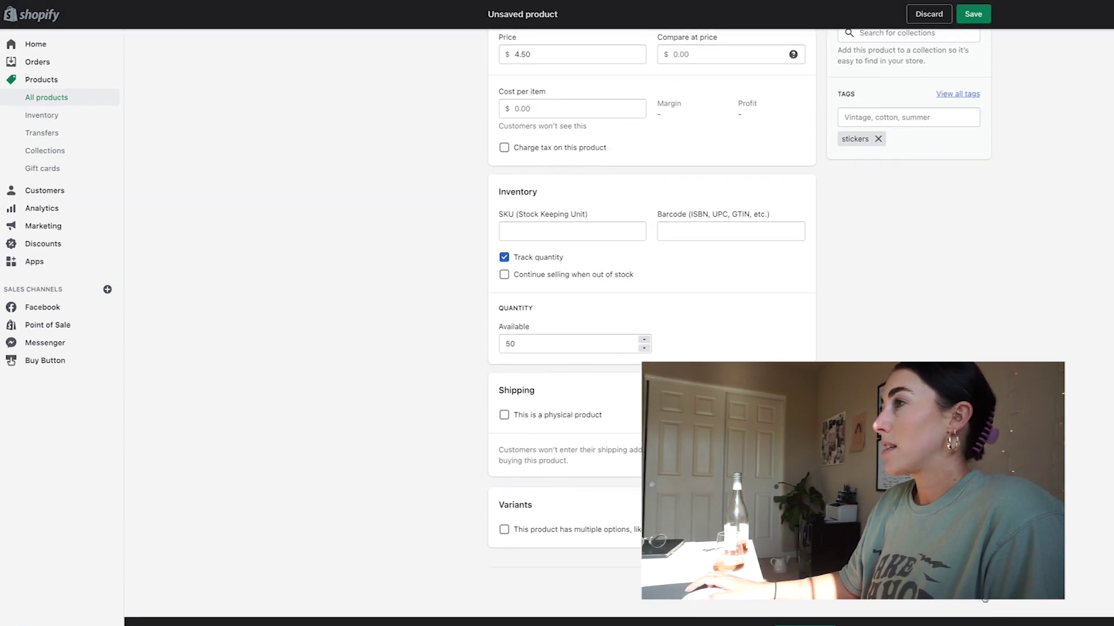
- Save the new Wine and Design Sticker product, set its status to Active and save that change
{"action": "key", "text": "ctrl+s"}
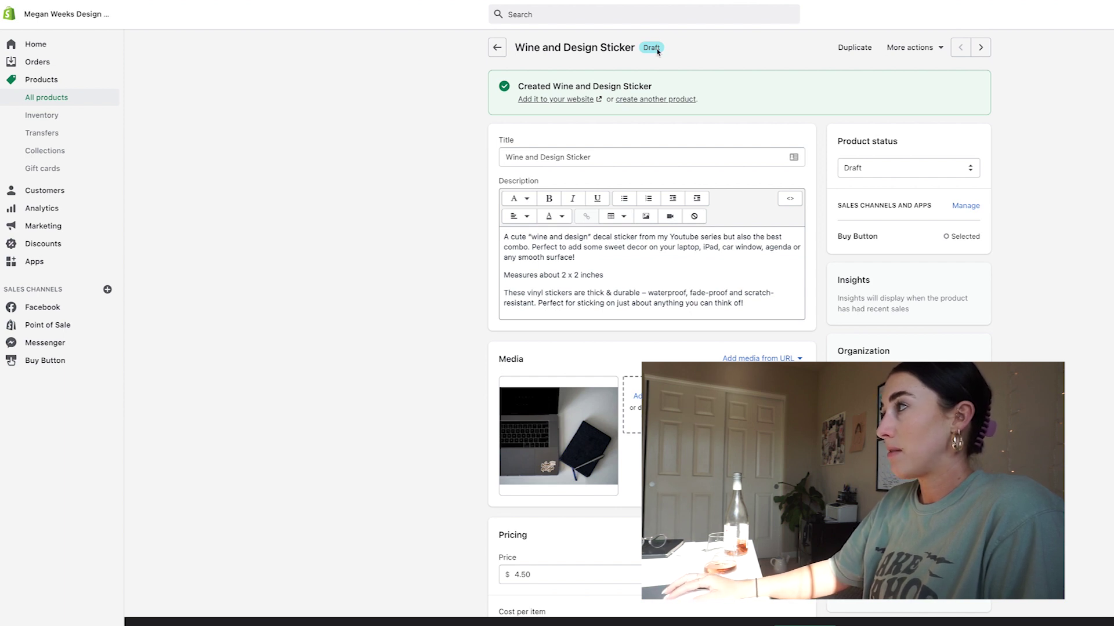
{"action": "left_click", "coordinate": [870, 171]}
{"action": "left_click", "coordinate": [864, 157]}
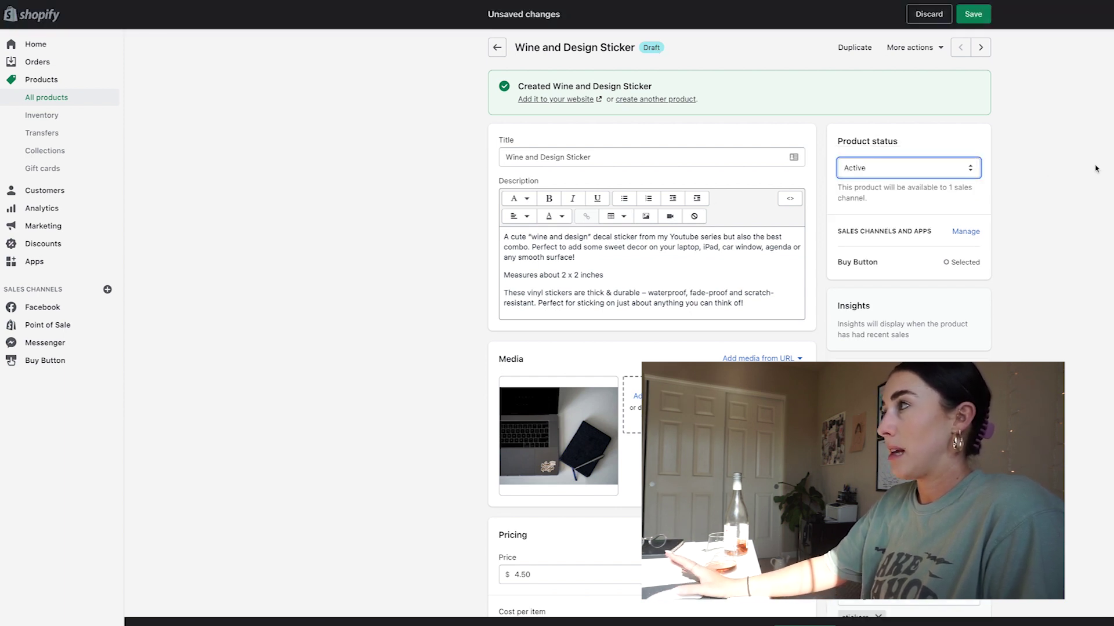
{"action": "left_click", "coordinate": [982, 17]}
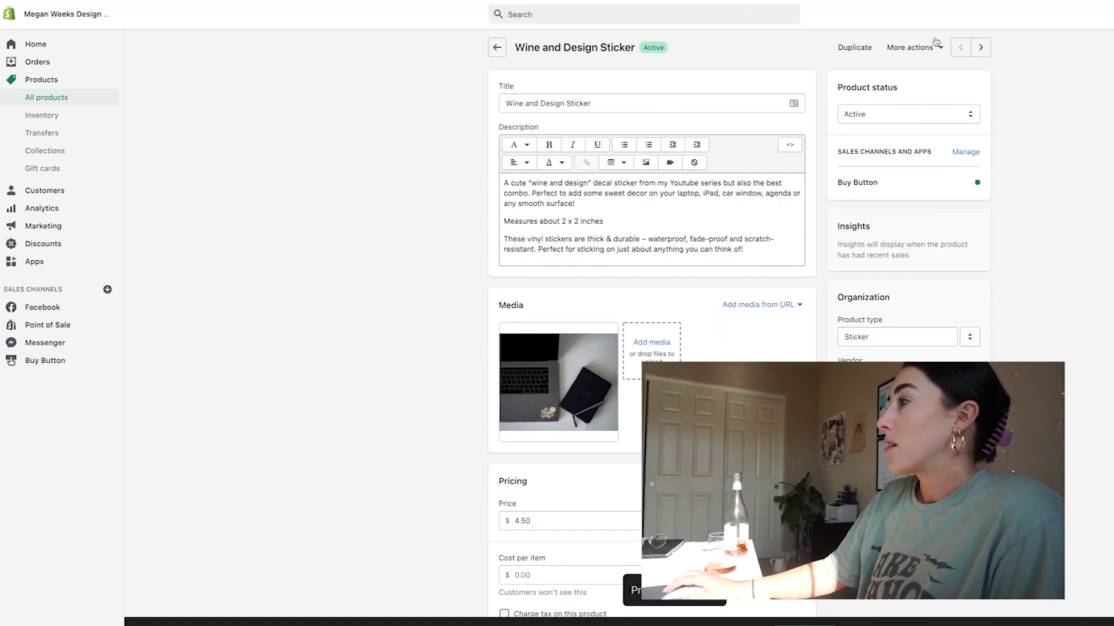
- Mark the sticker as a physical product in its shipping settings and set its weight to 1 oz
{"action": "scroll", "coordinate": [716, 266], "scroll_direction": "down", "scroll_amount": 6}
{"action": "scroll", "coordinate": [615, 283], "scroll_direction": "down", "scroll_amount": 2}
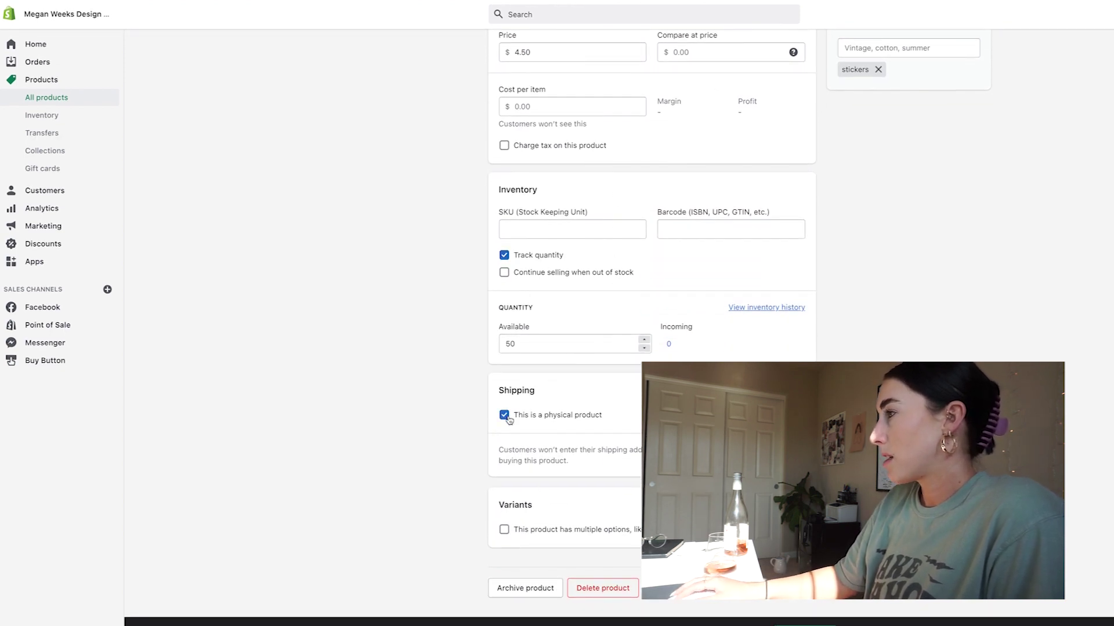
{"action": "scroll", "coordinate": [540, 400], "scroll_direction": "down", "scroll_amount": 1}
{"action": "left_click", "coordinate": [538, 436]}
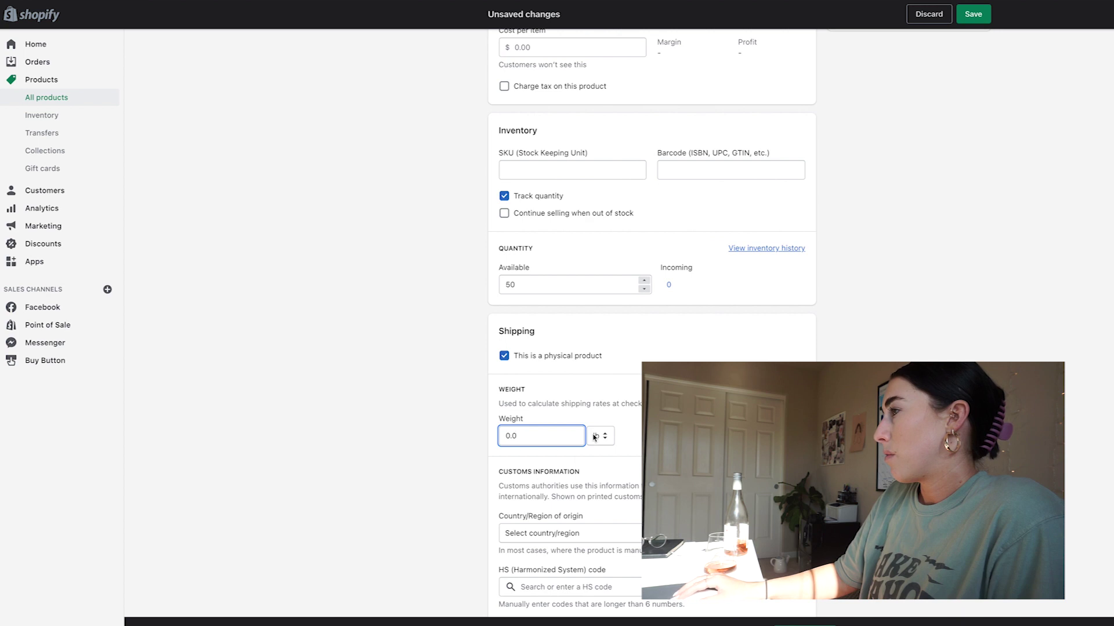
{"action": "left_click", "coordinate": [594, 437]}
{"action": "left_click", "coordinate": [598, 439]}
{"action": "left_click", "coordinate": [540, 438]}
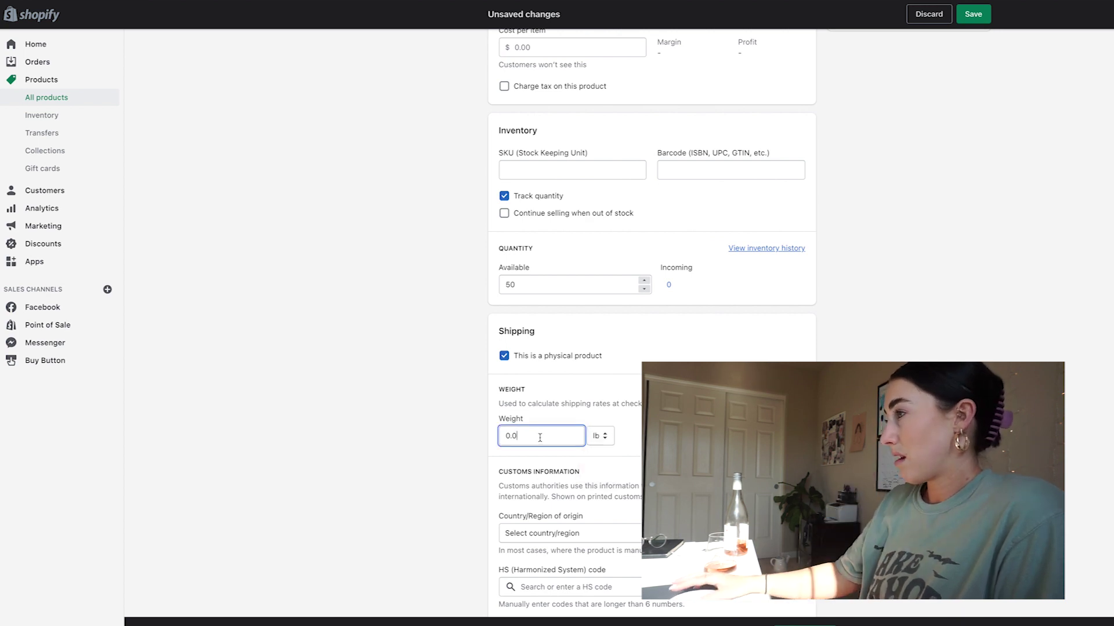
{"action": "left_click", "coordinate": [598, 436]}
{"action": "left_click", "coordinate": [597, 448]}
{"action": "key", "text": "shift+Tab"}
{"action": "left_click", "coordinate": [552, 437]}
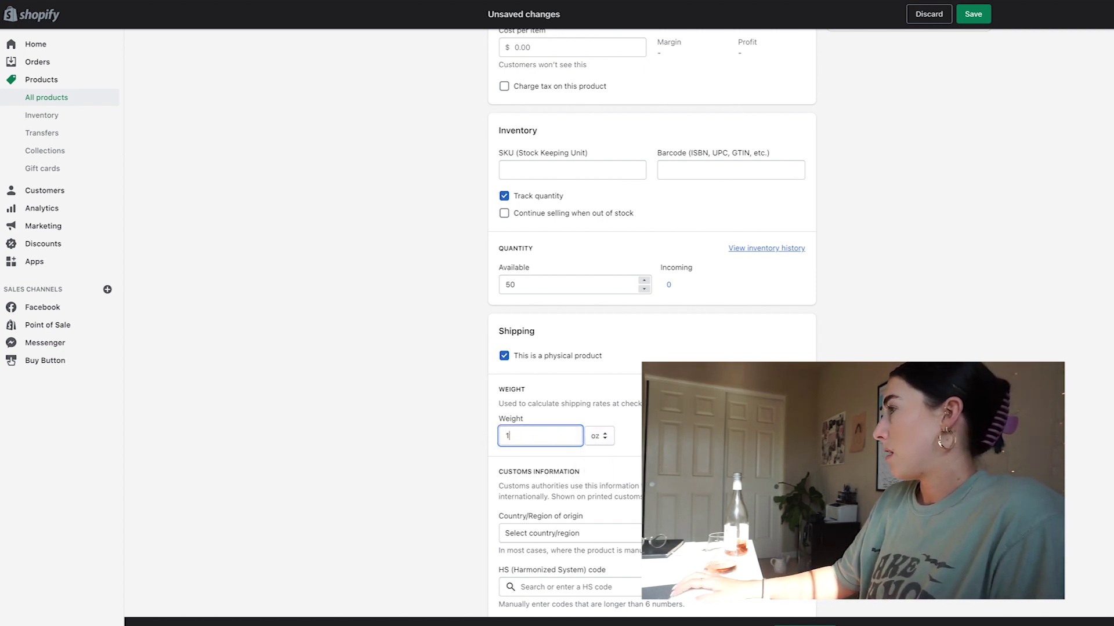
- Check the customs, SKU and barcode fields without filling them in, and save the sticker's shipping changes
{"action": "scroll", "coordinate": [603, 400], "scroll_direction": "down", "scroll_amount": 3}
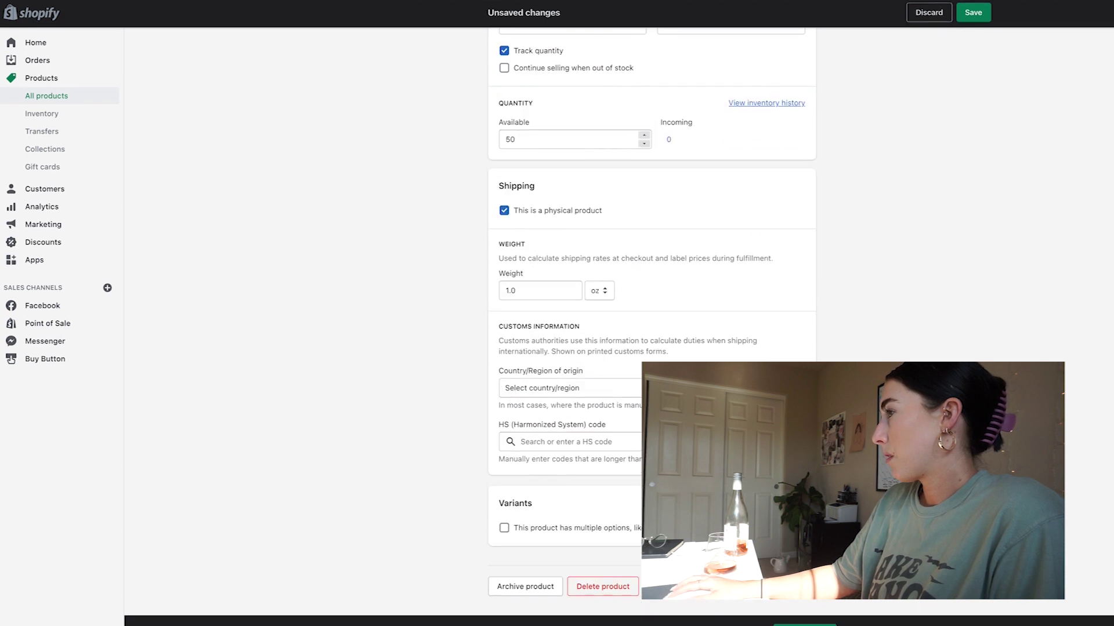
{"action": "left_click", "coordinate": [604, 397]}
{"action": "key", "text": "Escape"}
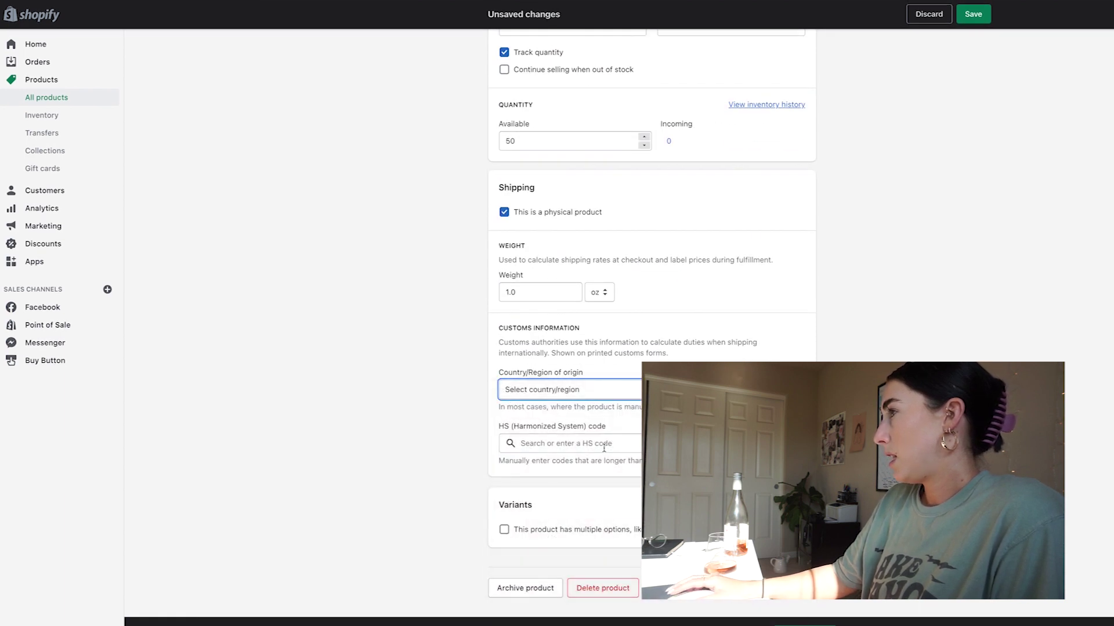
{"action": "scroll", "coordinate": [631, 407], "scroll_direction": "up", "scroll_amount": 2}
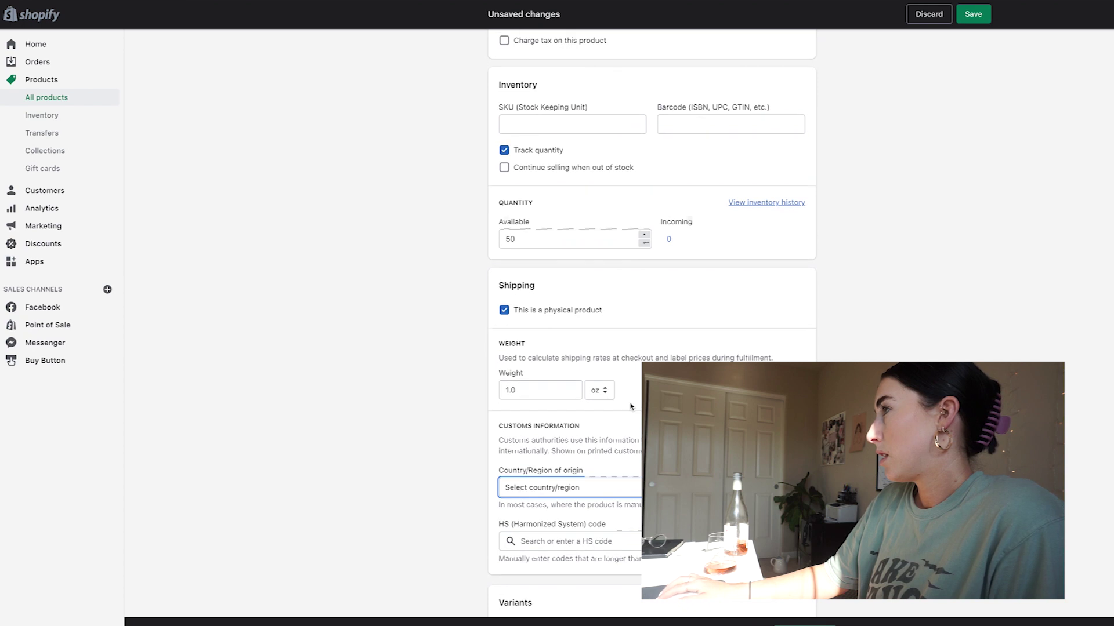
{"action": "left_click", "coordinate": [519, 131]}
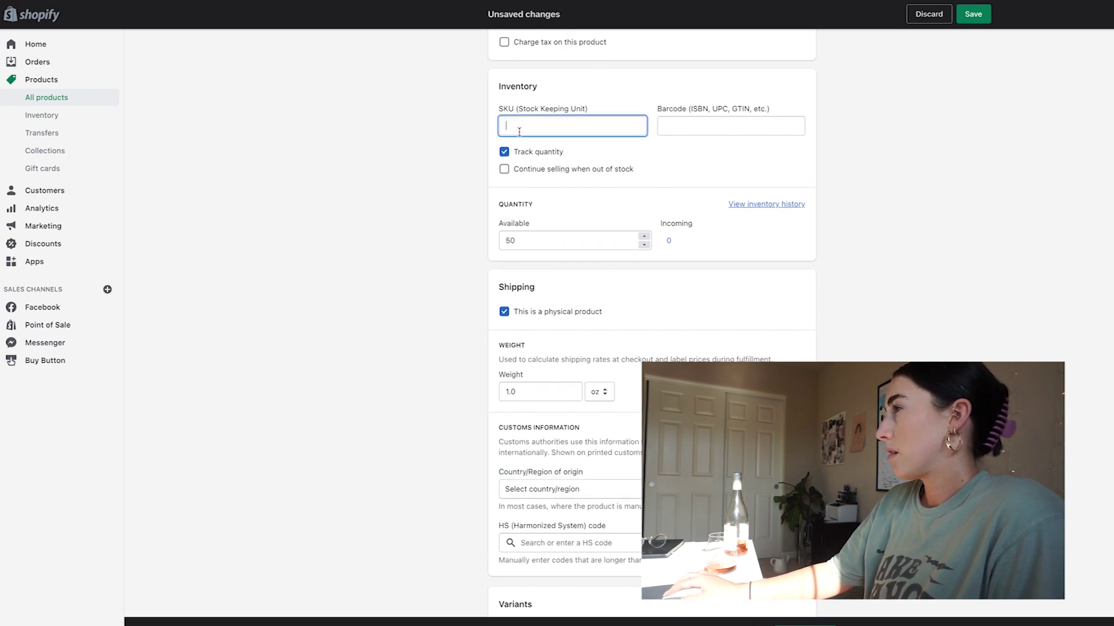
{"action": "left_click", "coordinate": [683, 128]}
{"action": "left_click", "coordinate": [686, 145]}
{"action": "scroll", "coordinate": [687, 149], "scroll_direction": "down", "scroll_amount": 2}
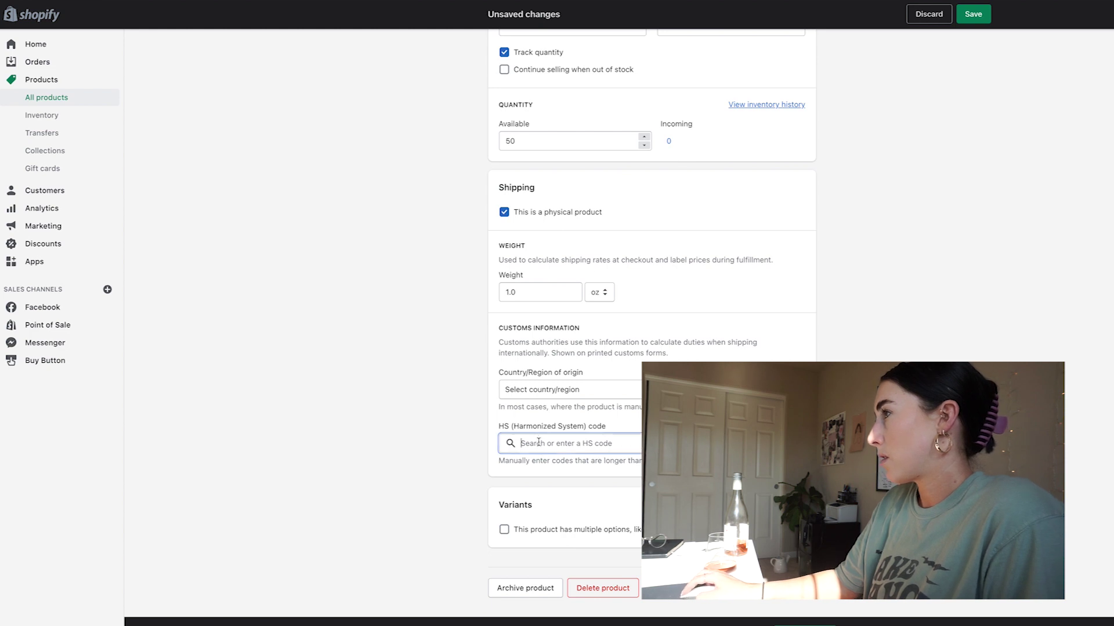
{"action": "left_click", "coordinate": [973, 13]}
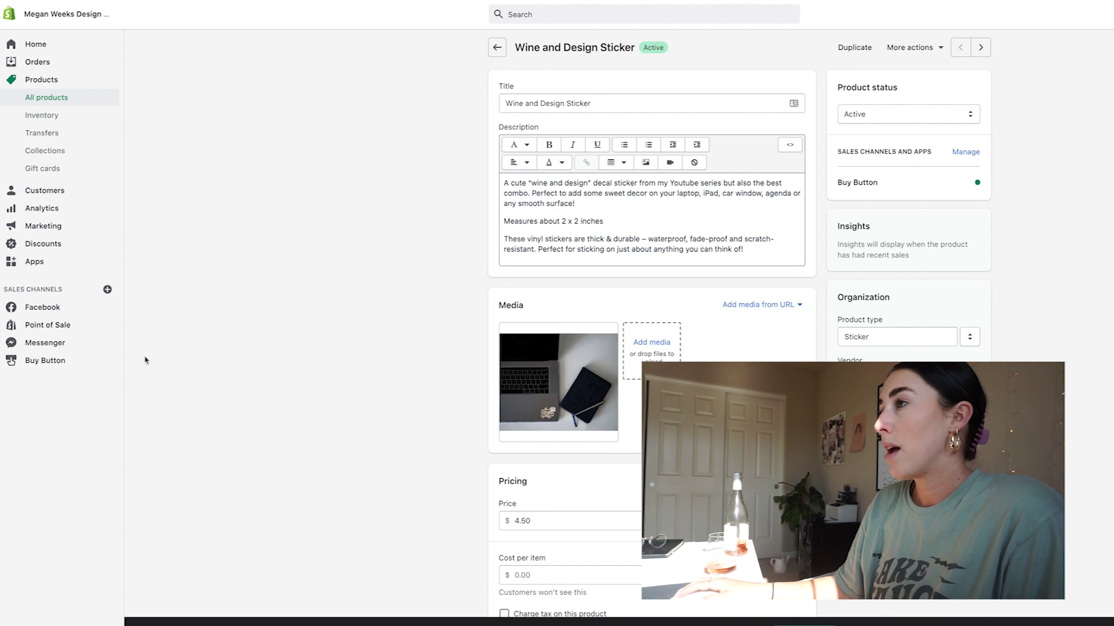
- Create a Product Buy Button for the Wine and Design Sticker from the Buy Button sales channel
{"action": "left_click", "coordinate": [47, 363]}
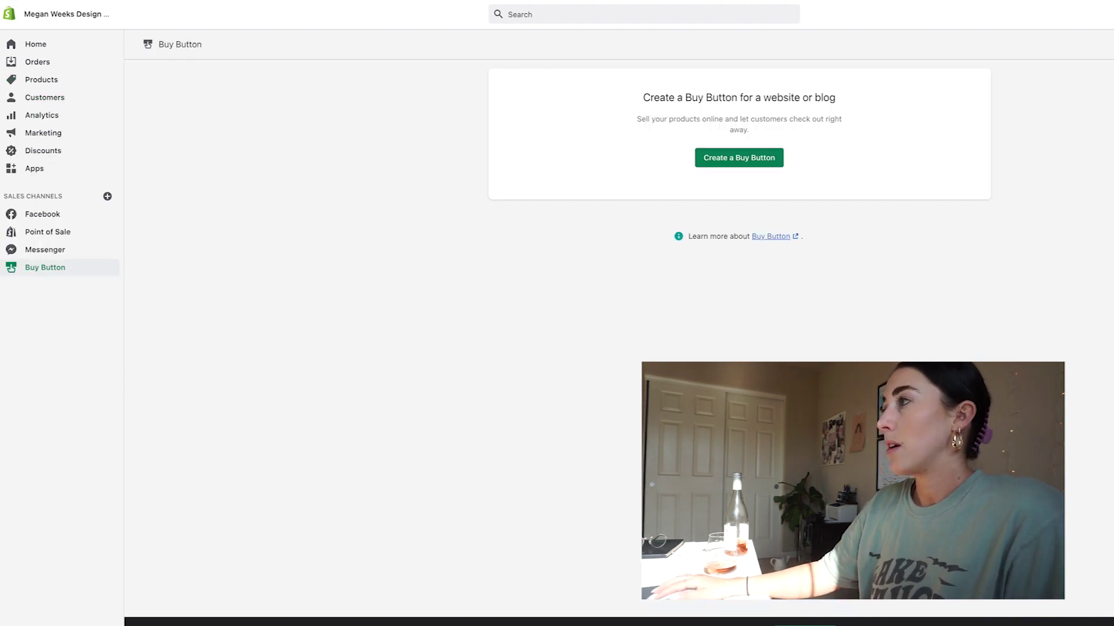
{"action": "left_click", "coordinate": [776, 272]}
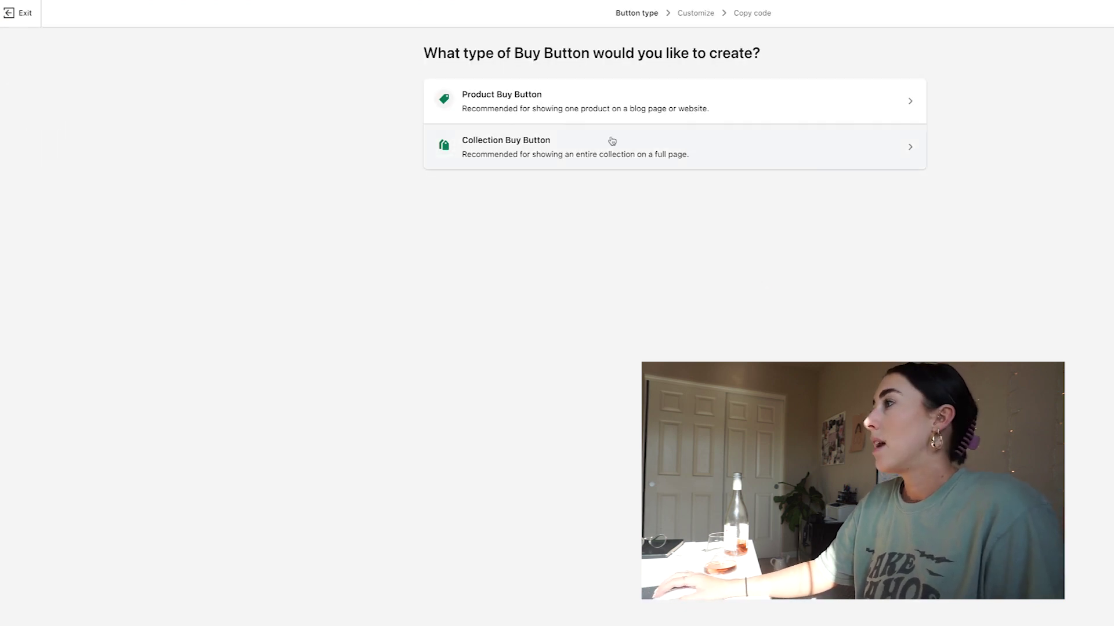
{"action": "left_click", "coordinate": [559, 106]}
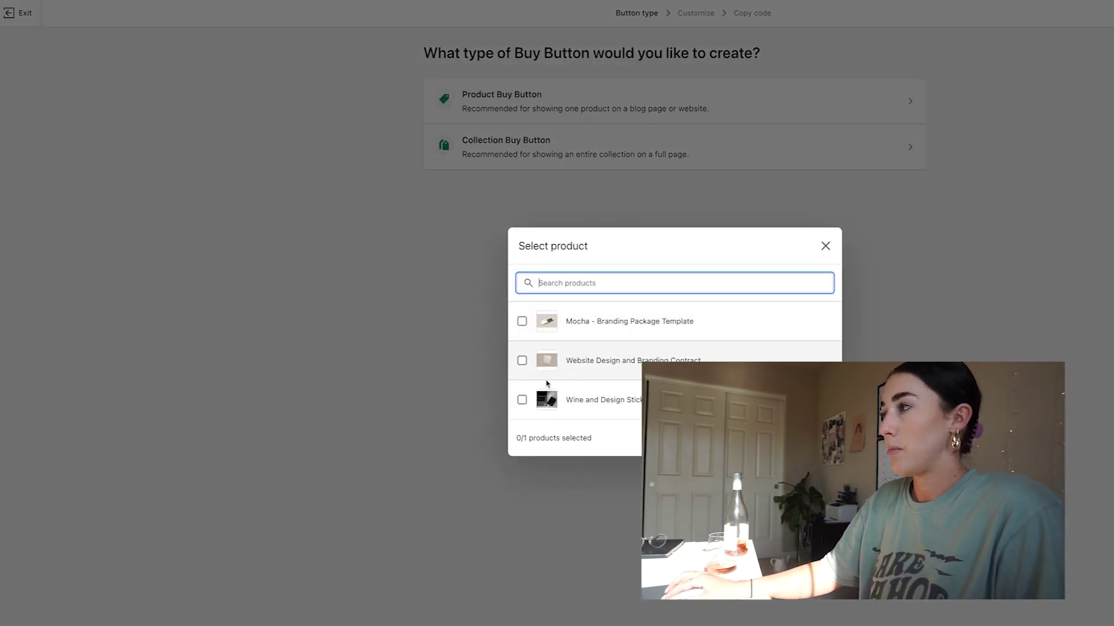
{"action": "left_click", "coordinate": [530, 401]}
{"action": "left_click", "coordinate": [809, 438]}
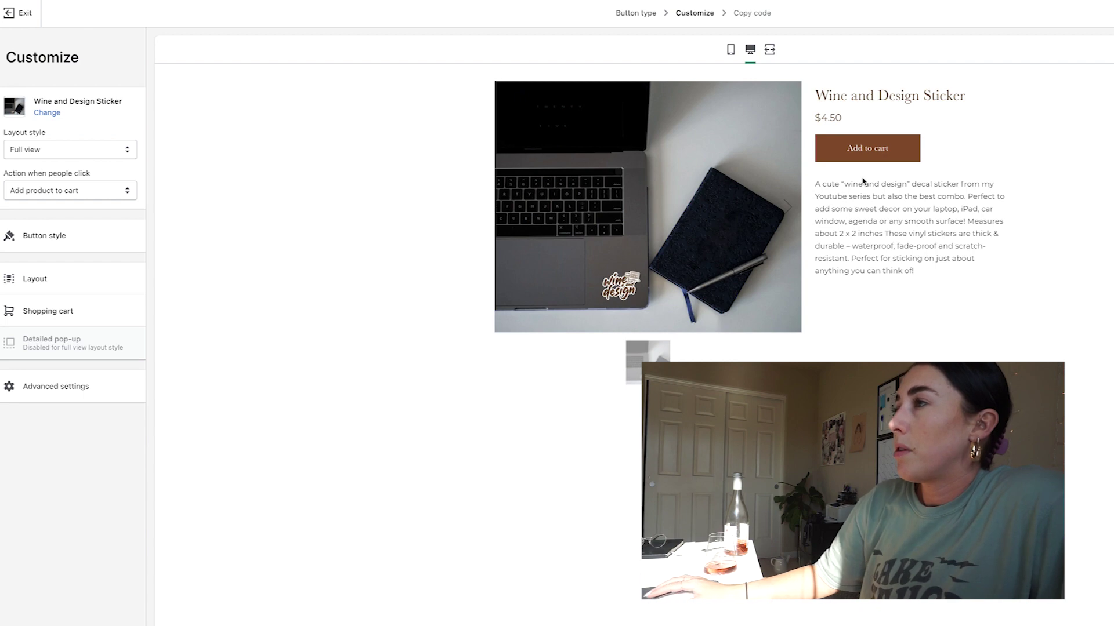
- Preview the Full view layout at full-width and desktop sizes, and open the Buy Button's Layout settings
{"action": "left_click", "coordinate": [34, 152]}
{"action": "left_click", "coordinate": [35, 152]}
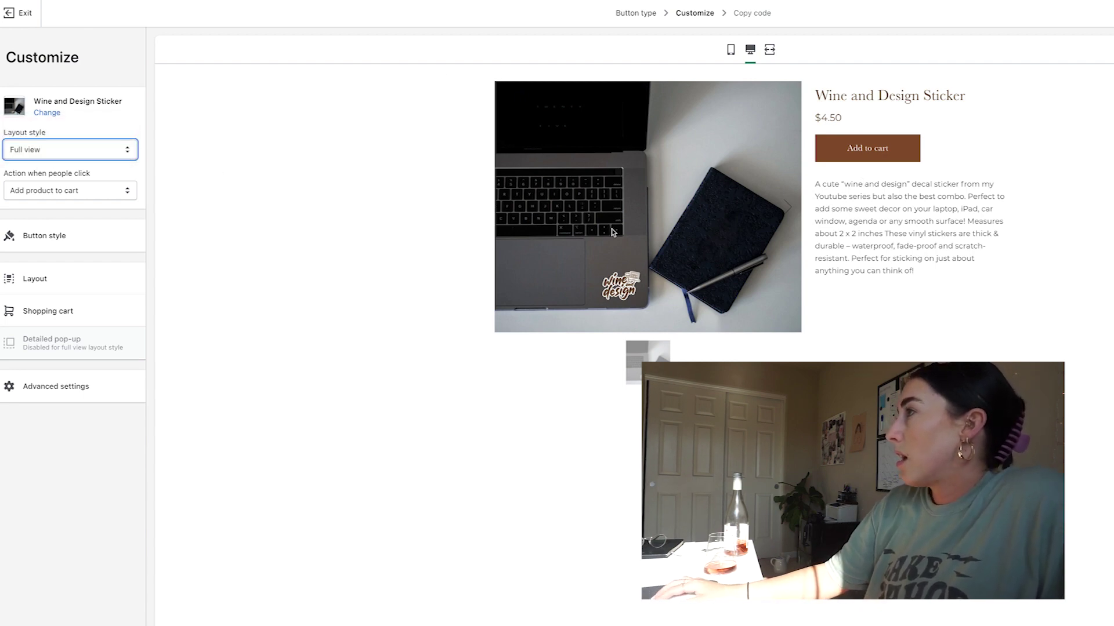
{"action": "left_click", "coordinate": [773, 53]}
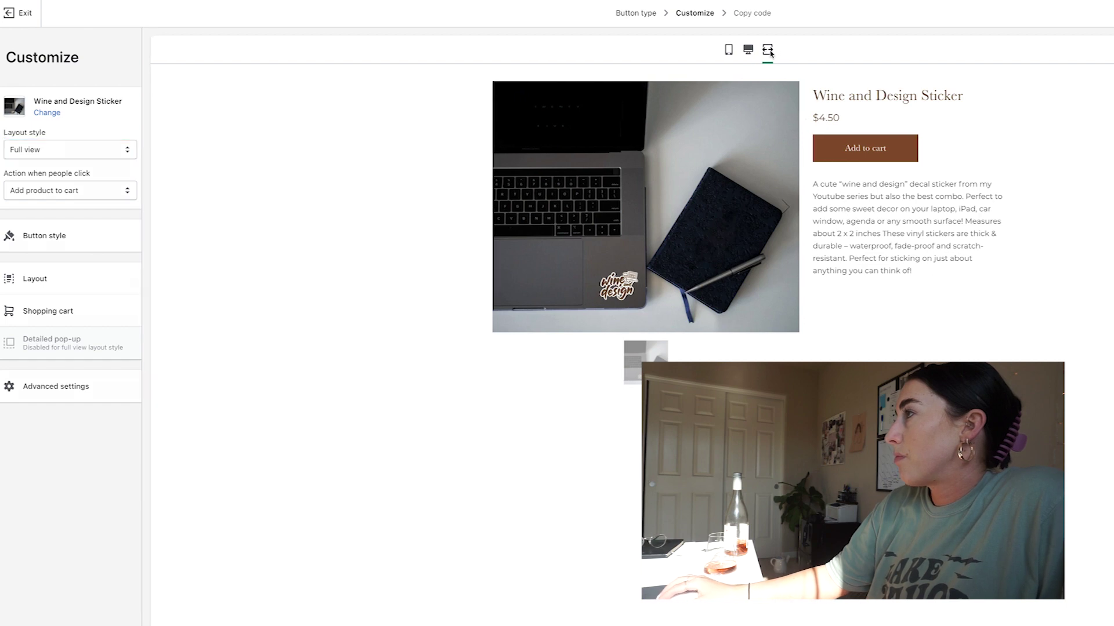
{"action": "left_click", "coordinate": [677, 51]}
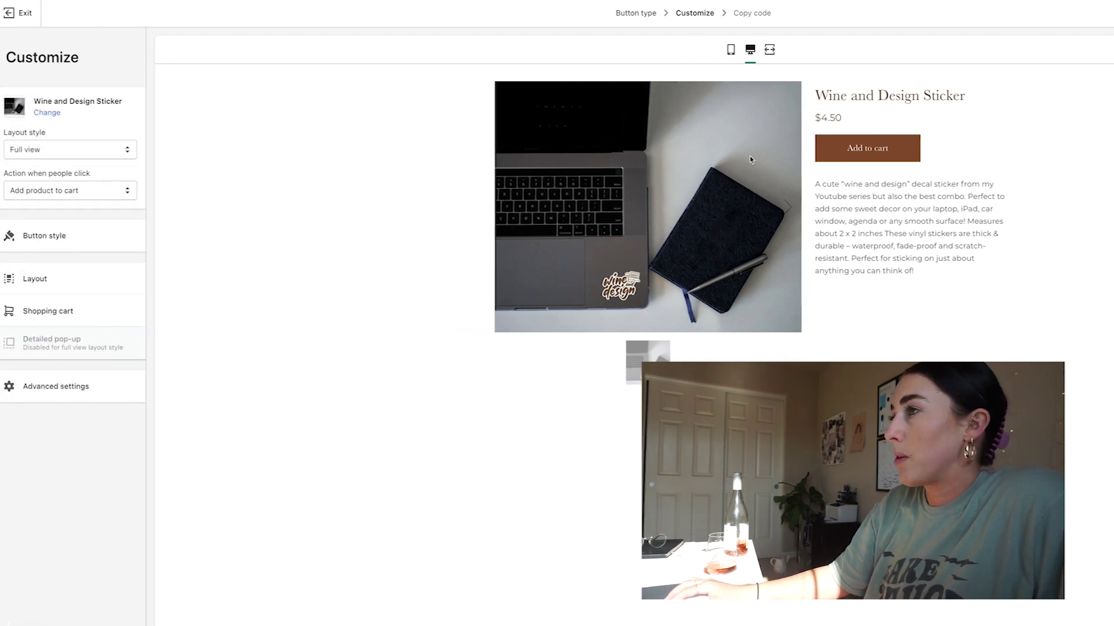
{"action": "left_click", "coordinate": [36, 280]}
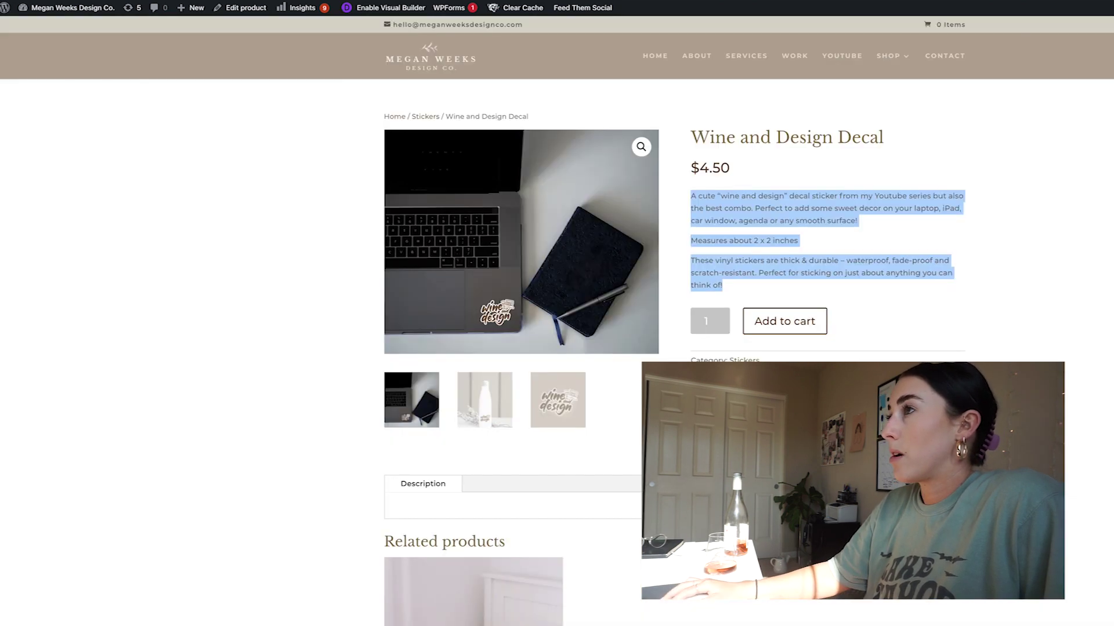
- Switch to the business's WordPress website and examine the product listings on its shop page
{"action": "left_click", "coordinate": [958, 80]}
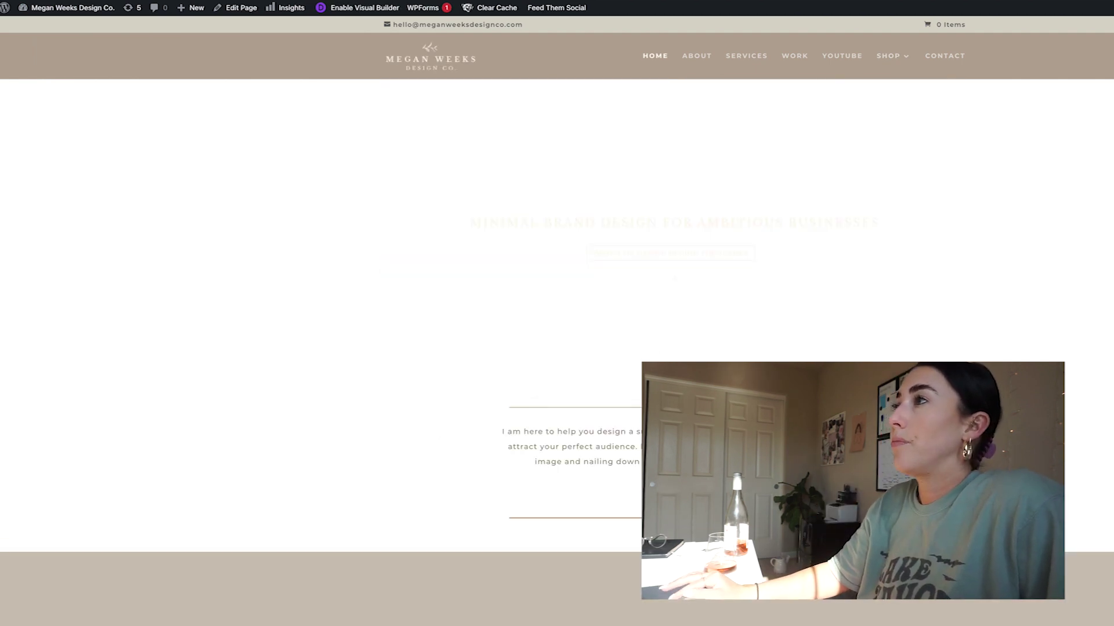
{"action": "scroll", "coordinate": [556, 348], "scroll_direction": "down", "scroll_amount": 15}
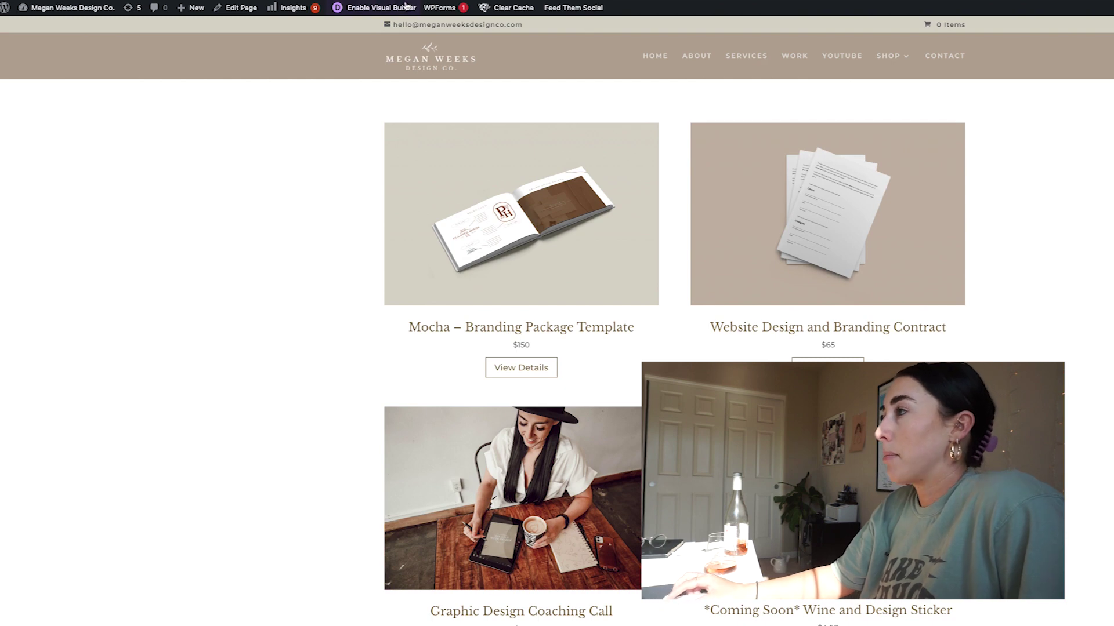
{"action": "scroll", "coordinate": [294, 102], "scroll_direction": "down", "scroll_amount": 1}
{"action": "scroll", "coordinate": [301, 87], "scroll_direction": "up", "scroll_amount": 1}
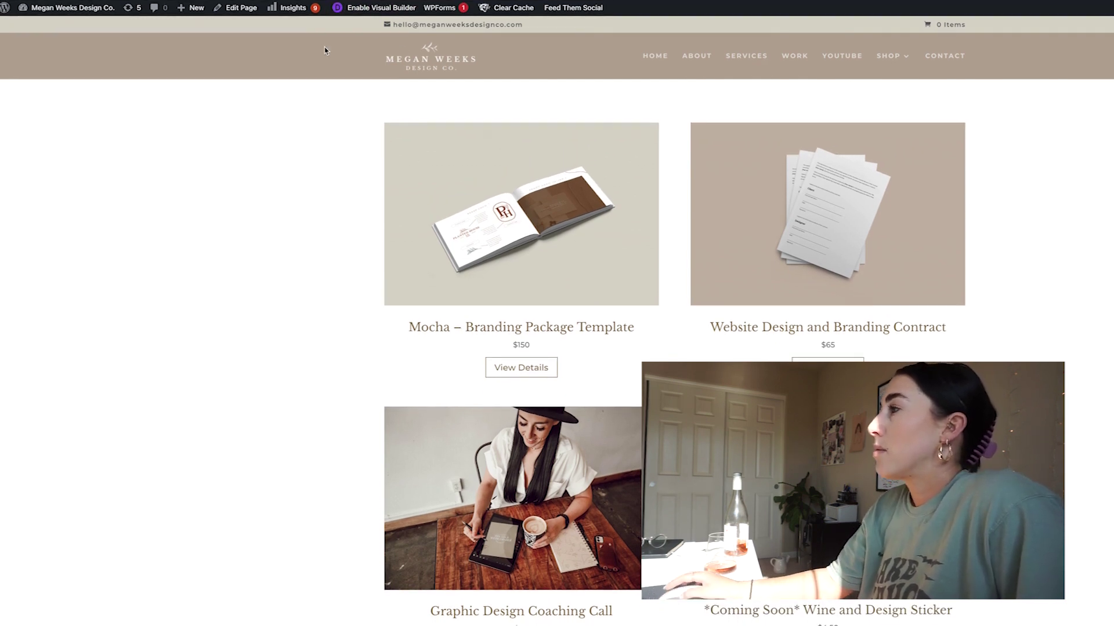
{"action": "scroll", "coordinate": [325, 50], "scroll_direction": "down", "scroll_amount": 2}
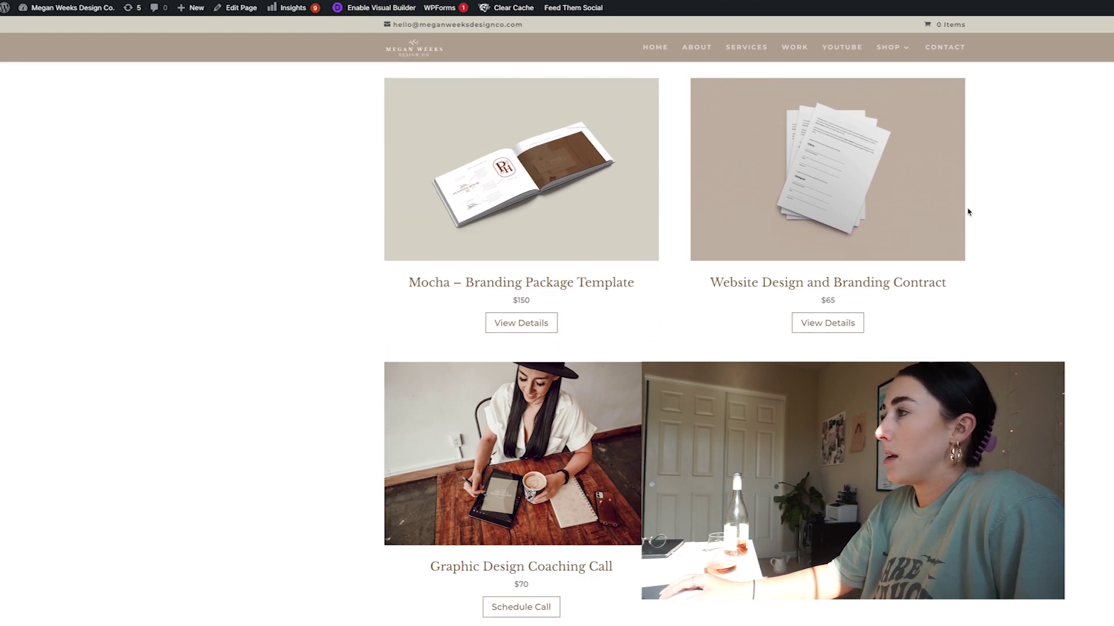
{"action": "scroll", "coordinate": [967, 210], "scroll_direction": "up", "scroll_amount": 2}
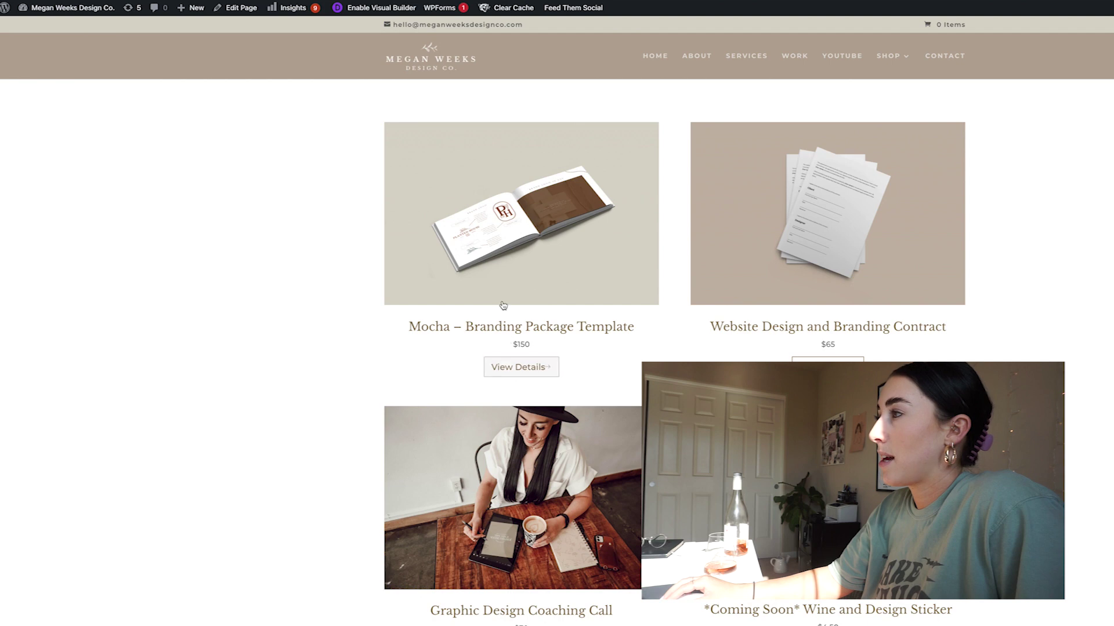
- View the Mocha – Branding Package Template's details and second image, try its Shopify checkout and close the checkout window
{"action": "left_click", "coordinate": [515, 374]}
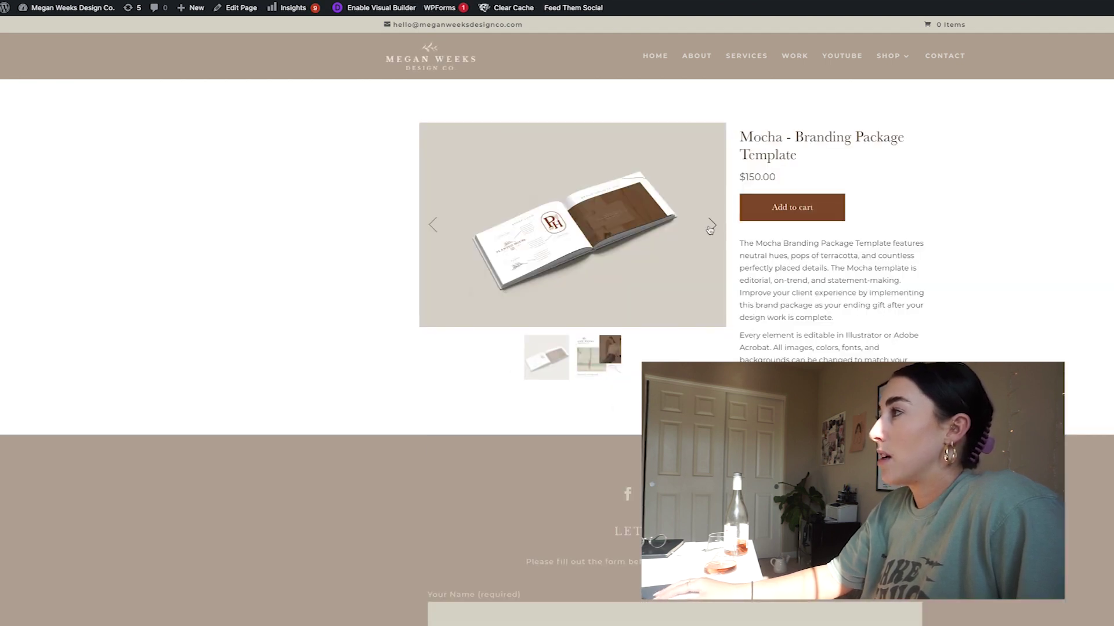
{"action": "left_click", "coordinate": [711, 228]}
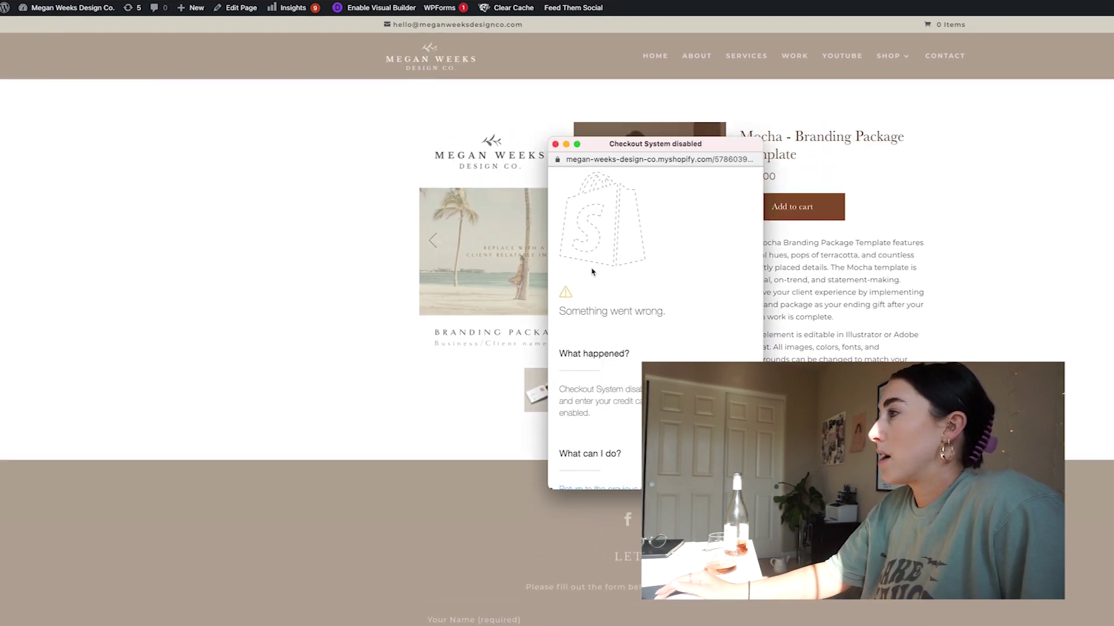
{"action": "scroll", "coordinate": [592, 269], "scroll_direction": "down", "scroll_amount": 3}
{"action": "scroll", "coordinate": [591, 269], "scroll_direction": "up", "scroll_amount": 5}
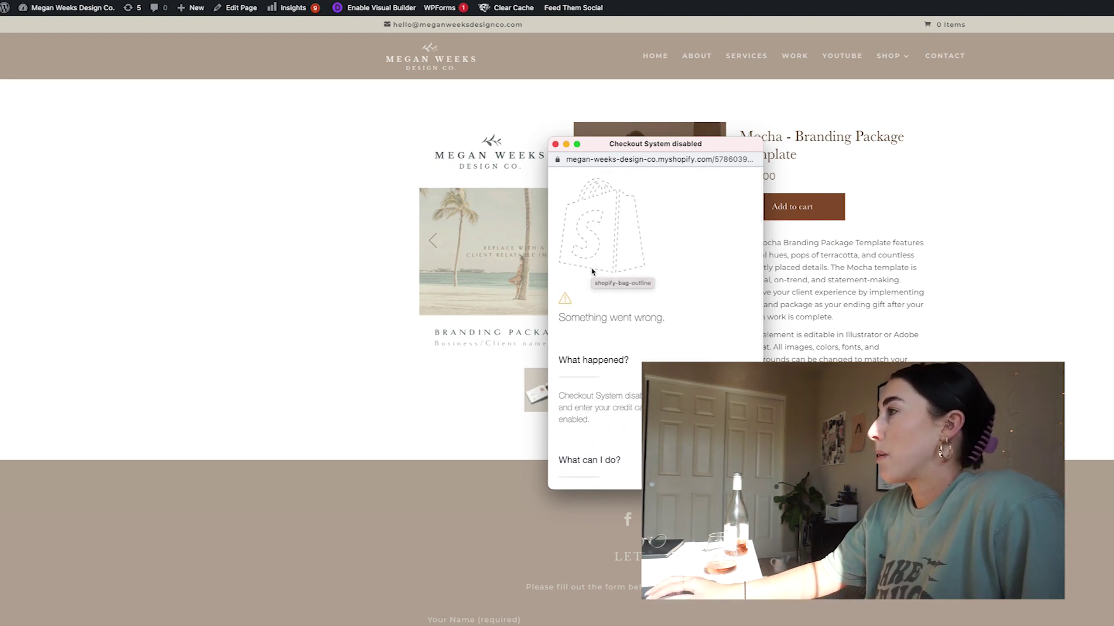
{"action": "left_click", "coordinate": [555, 144]}
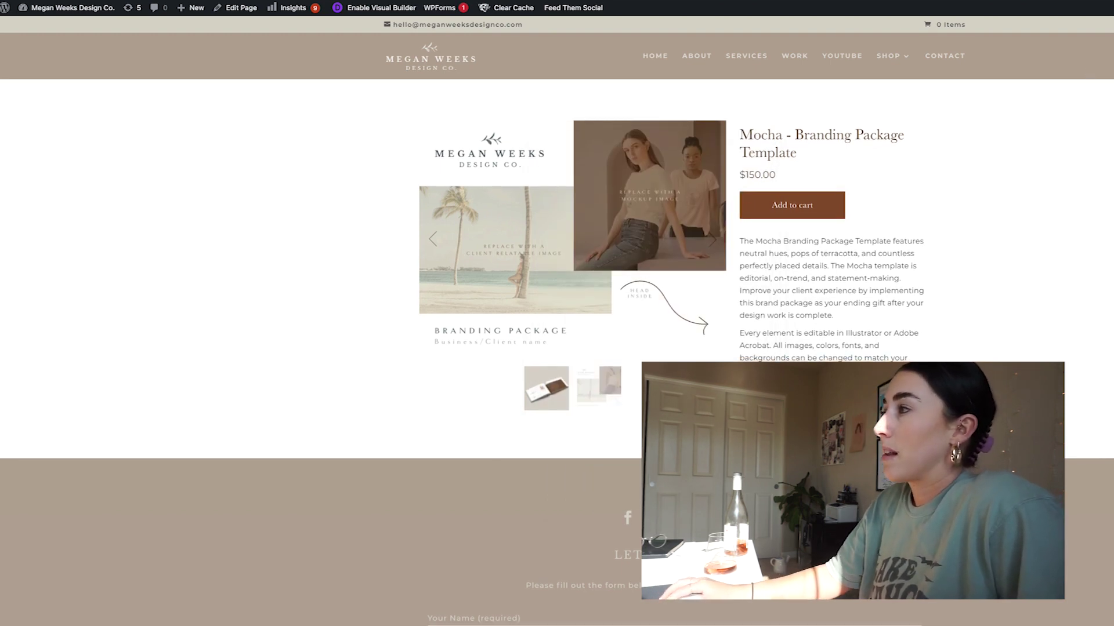
- Return from the Mocha template page to the shop page and look over the remaining product listings
{"action": "key", "text": "alt+Left"}
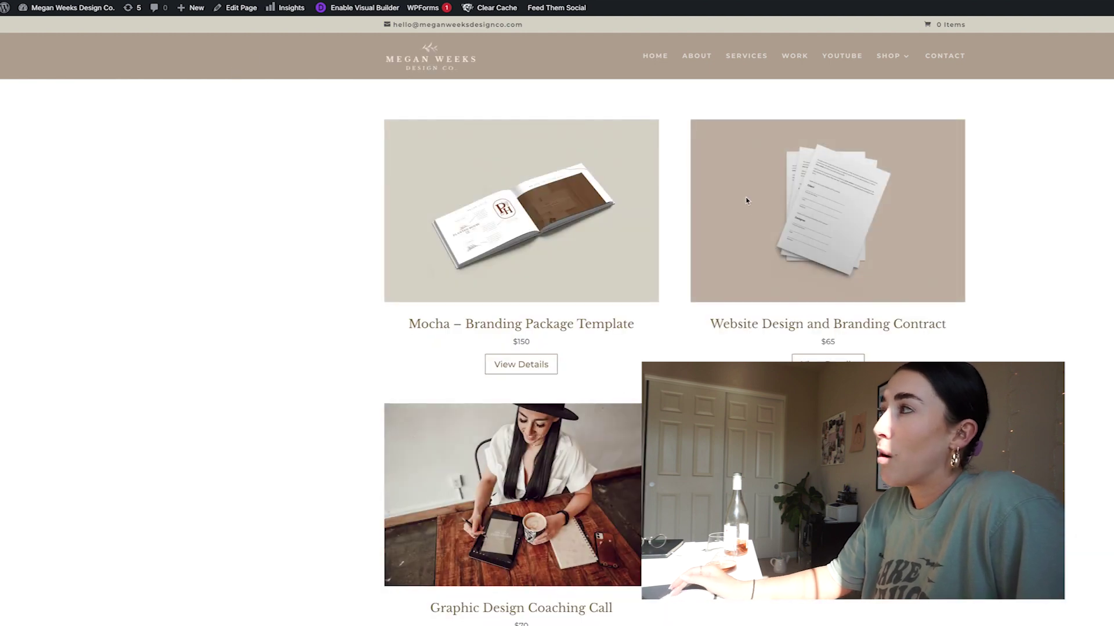
{"action": "scroll", "coordinate": [746, 201], "scroll_direction": "down", "scroll_amount": 3}
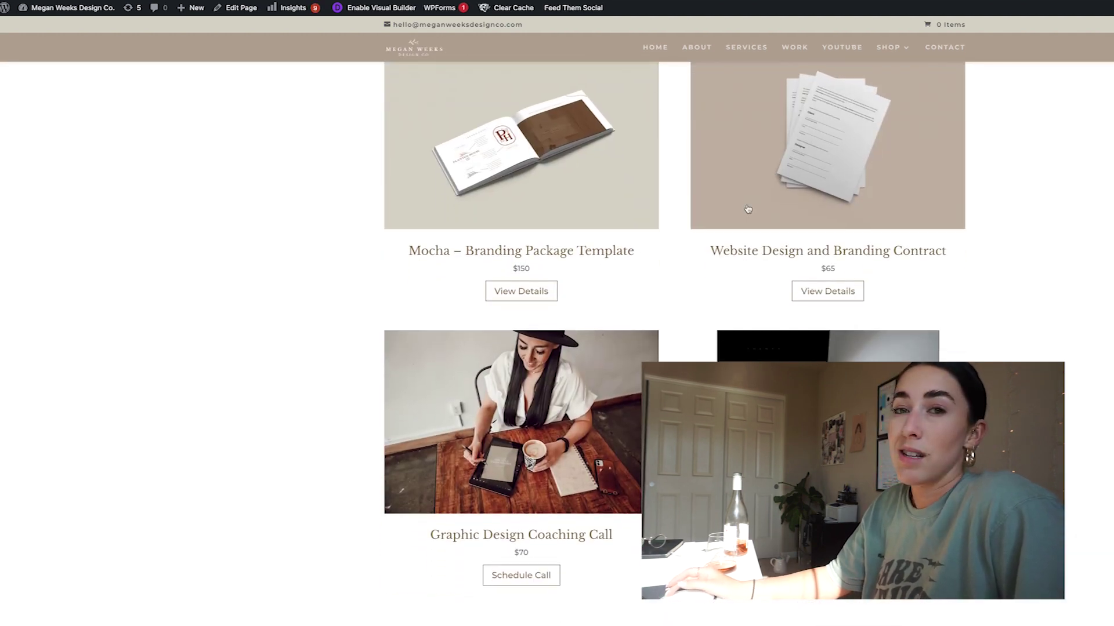
{"action": "scroll", "coordinate": [747, 209], "scroll_direction": "down", "scroll_amount": 1}
{"action": "scroll", "coordinate": [748, 209], "scroll_direction": "down", "scroll_amount": 1}
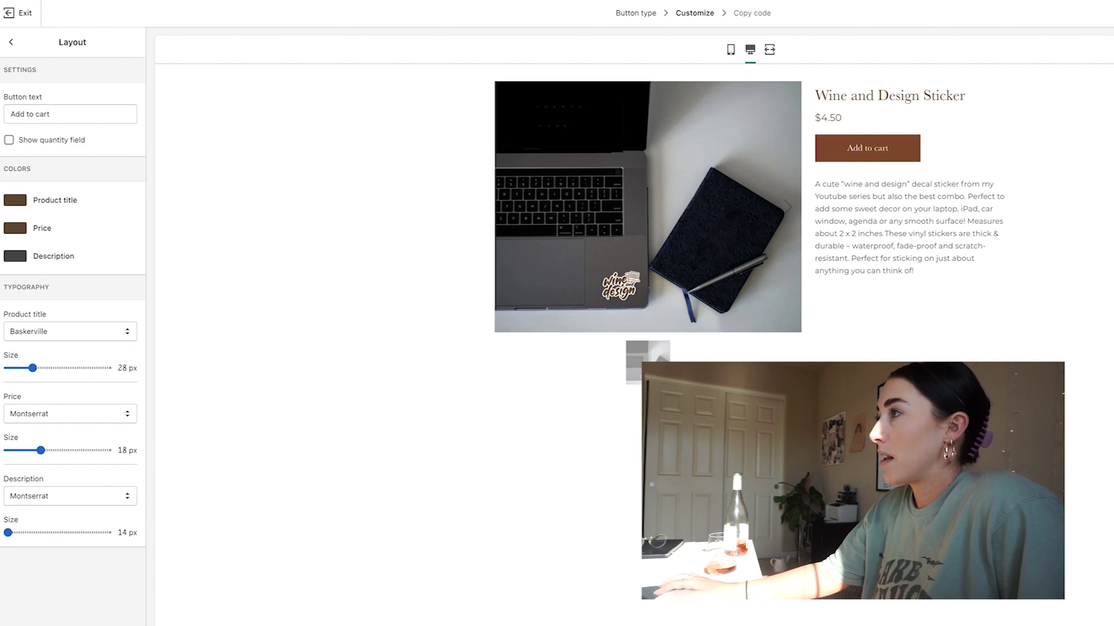
- Proceed from customizing the Buy Button to its embed code, look through the code and copy it
{"action": "scroll", "coordinate": [649, 126], "scroll_direction": "down", "scroll_amount": 10}
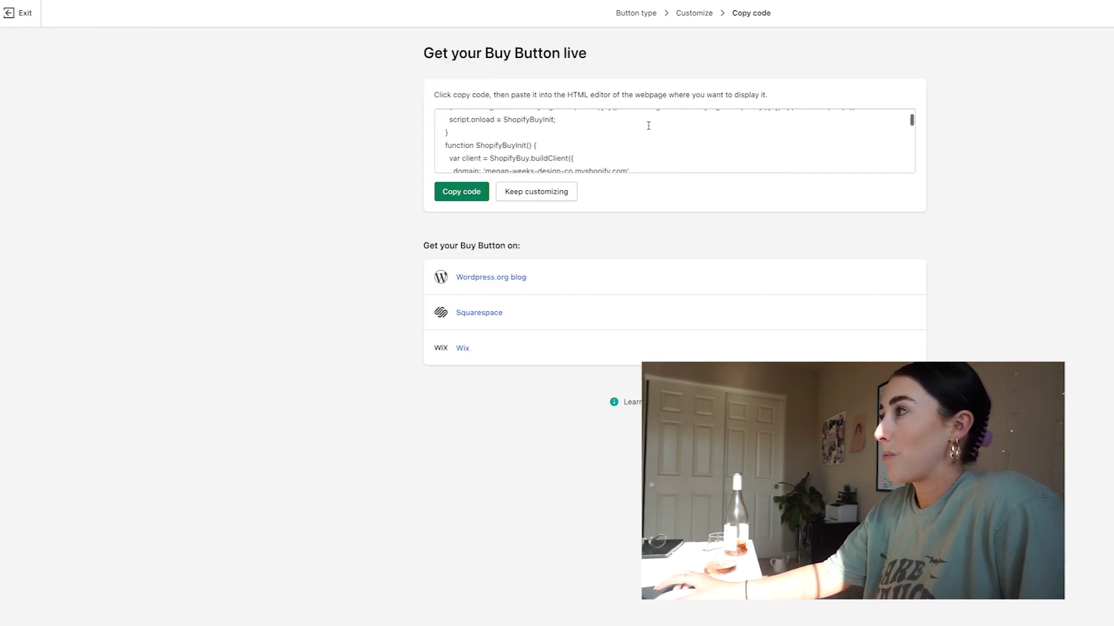
{"action": "scroll", "coordinate": [649, 126], "scroll_direction": "up", "scroll_amount": 10}
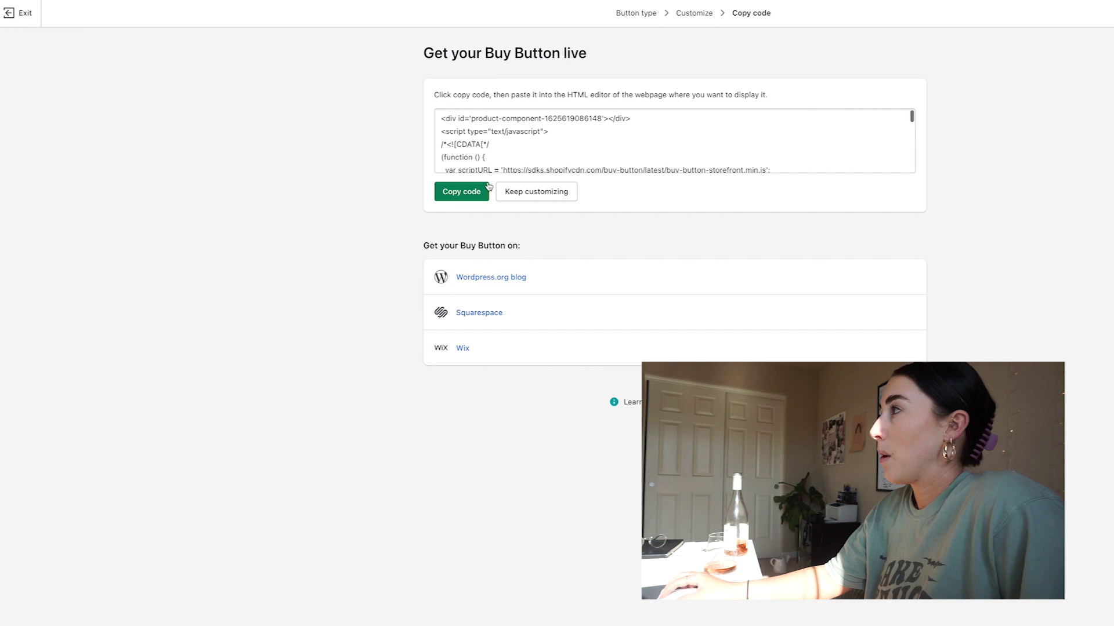
{"action": "left_click", "coordinate": [457, 197]}
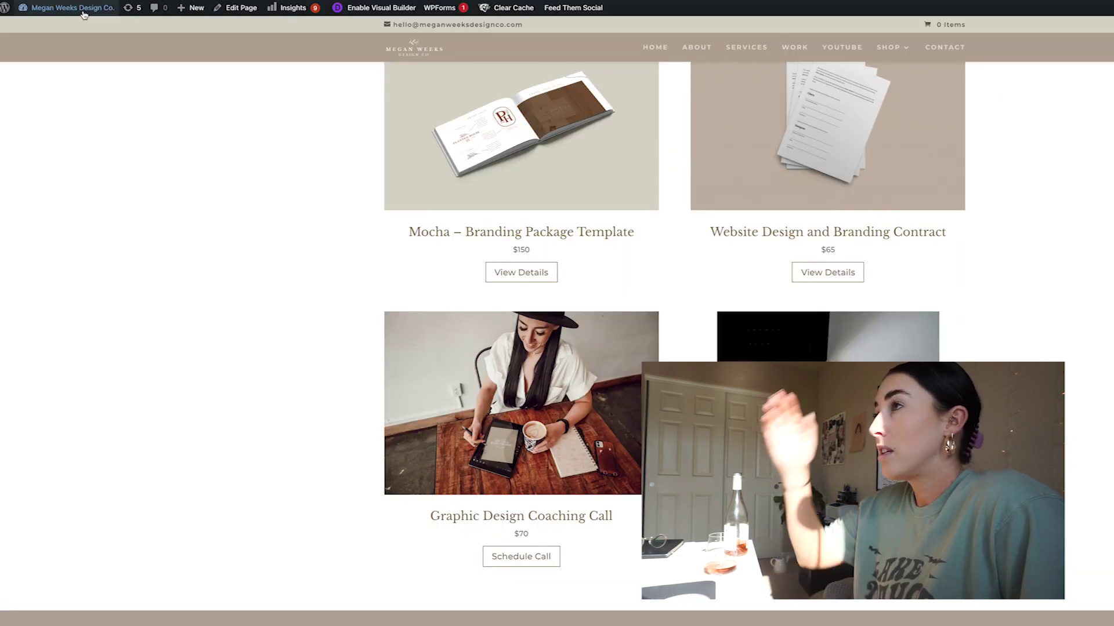
- Switch to the WordPress site and add a new page titled "Wine and Design Sticker" from the dashboard
{"action": "mouse_move", "coordinate": [64, 7]}
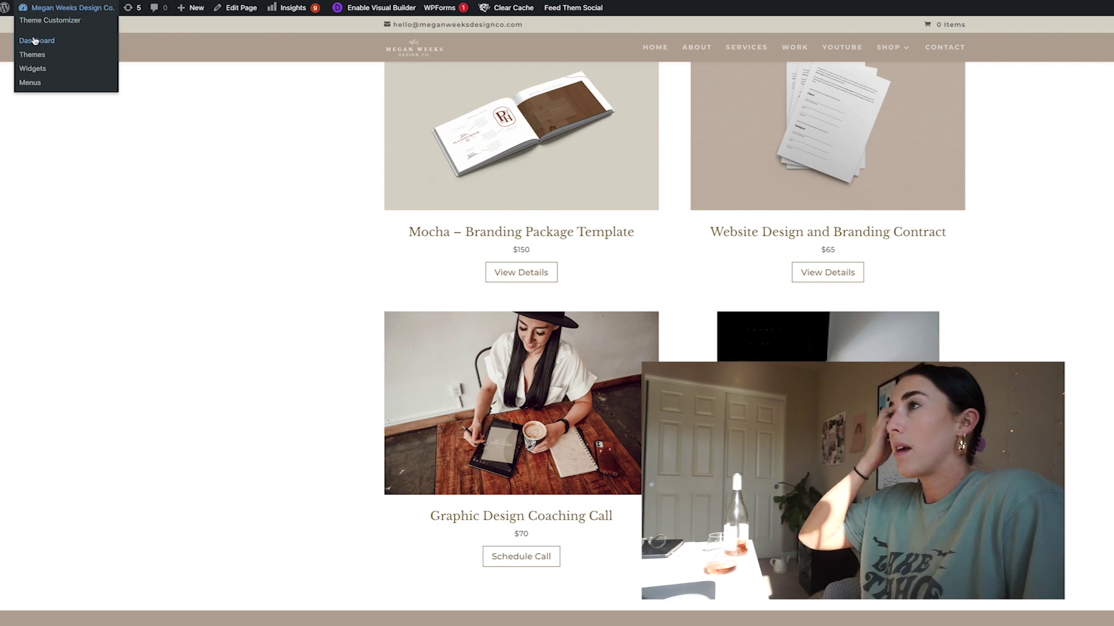
{"action": "left_click", "coordinate": [35, 41]}
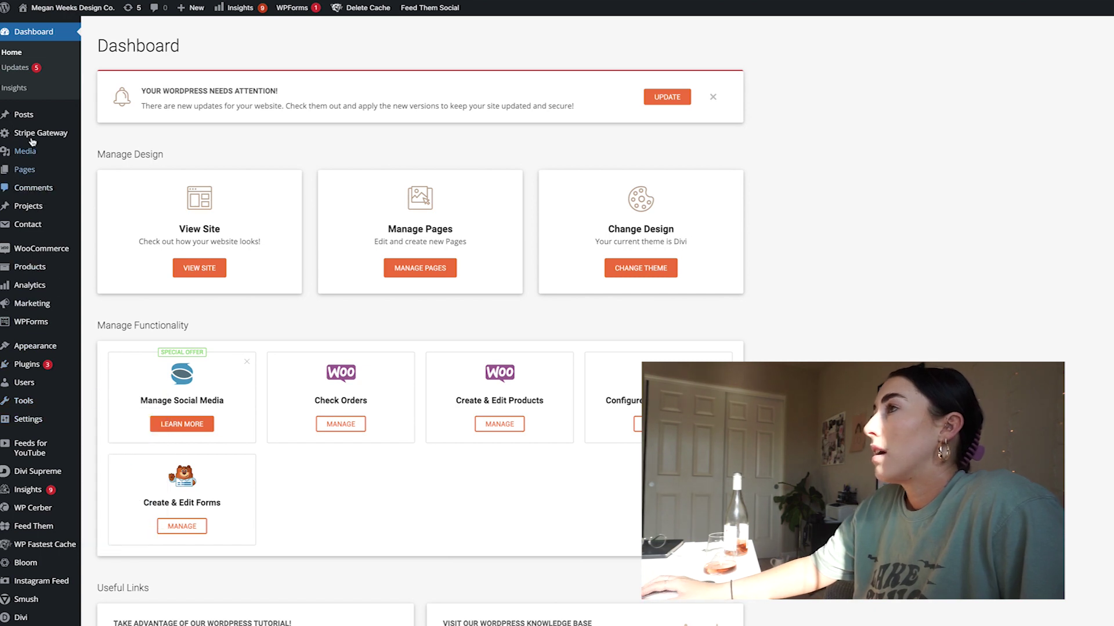
{"action": "mouse_move", "coordinate": [29, 170]}
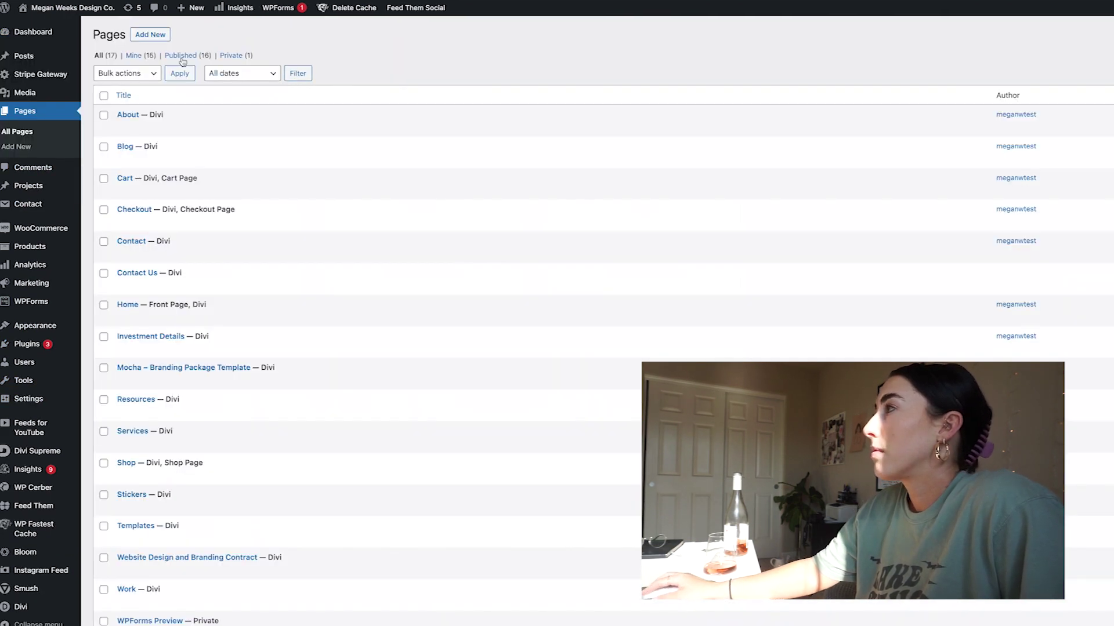
{"action": "left_click", "coordinate": [169, 36]}
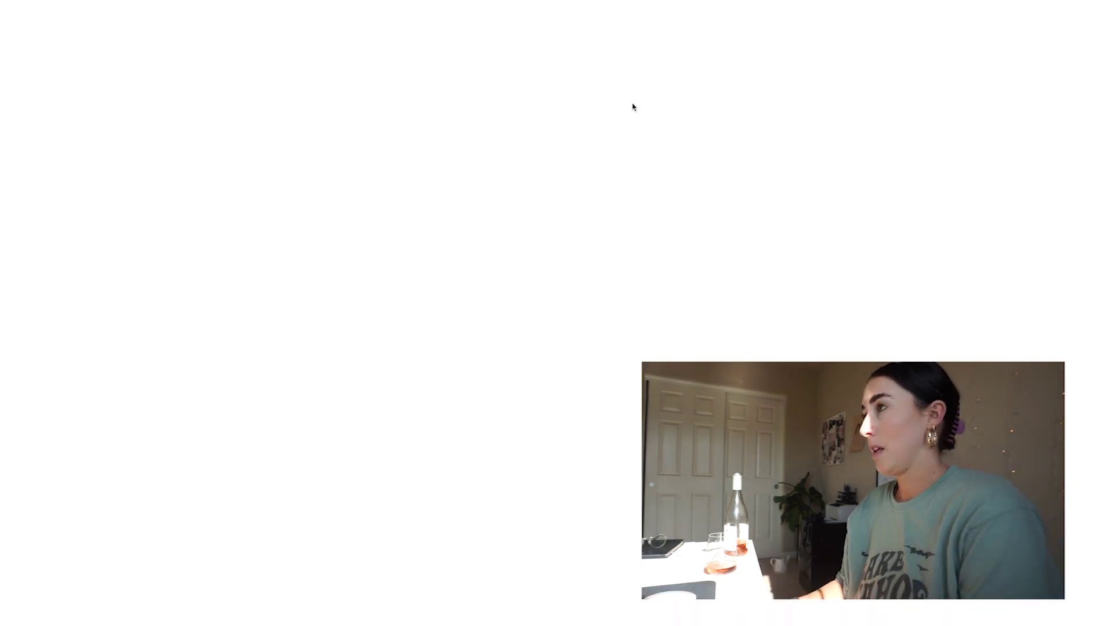
{"action": "type", "text": "Win"}
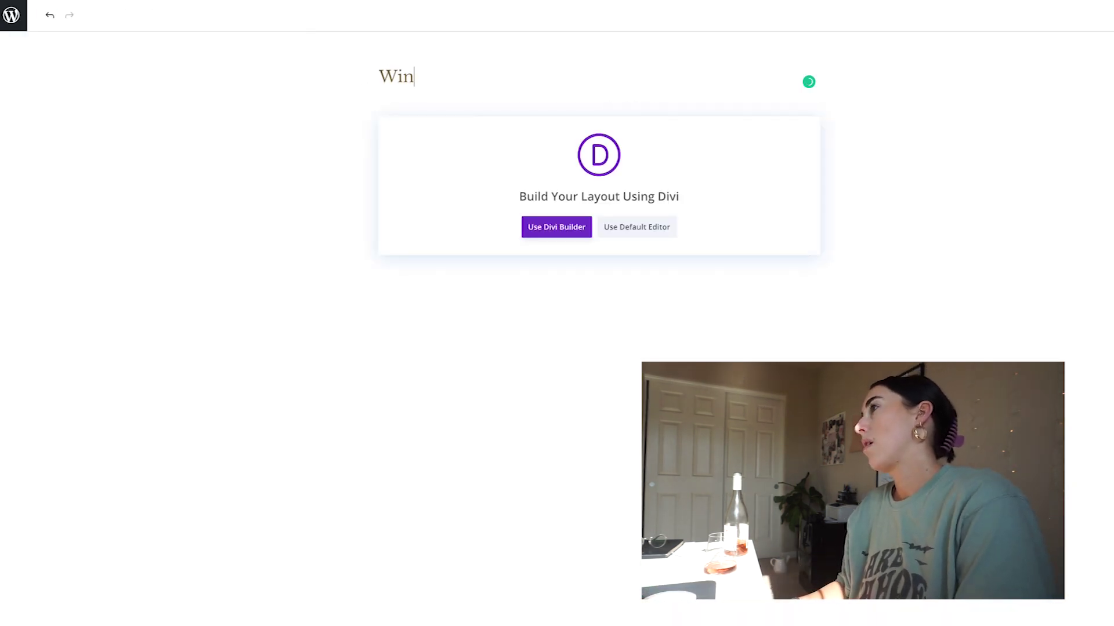
{"action": "type", "text": "e and Design Sticker"}
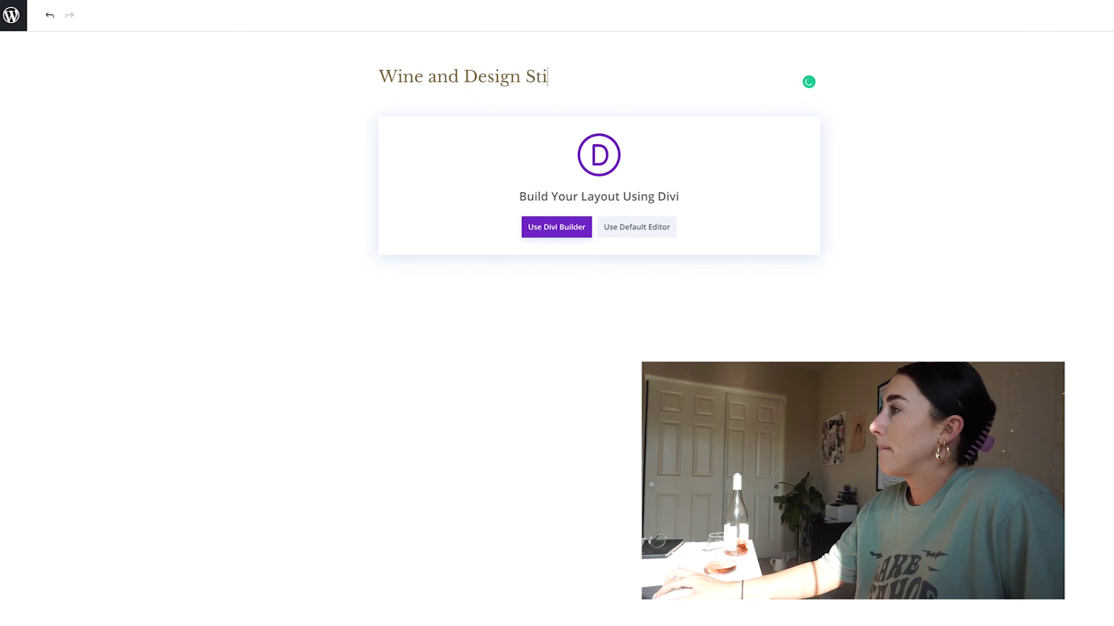
- Build the new page with Divi Builder by cloning the layout of an existing product page
{"action": "left_click", "coordinate": [553, 220]}
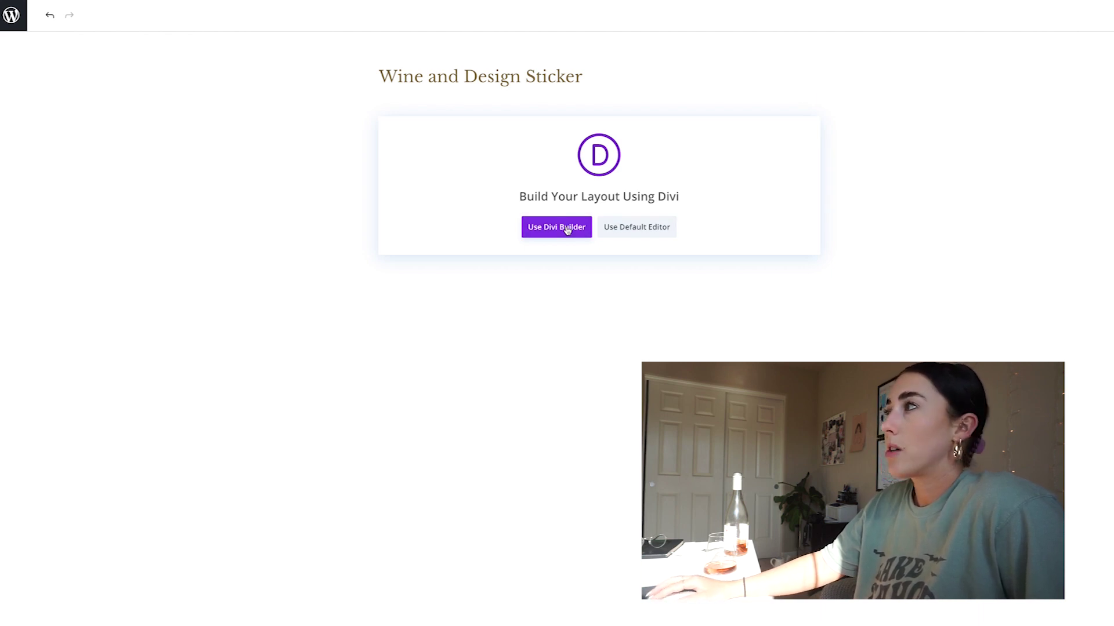
{"action": "left_click", "coordinate": [568, 230]}
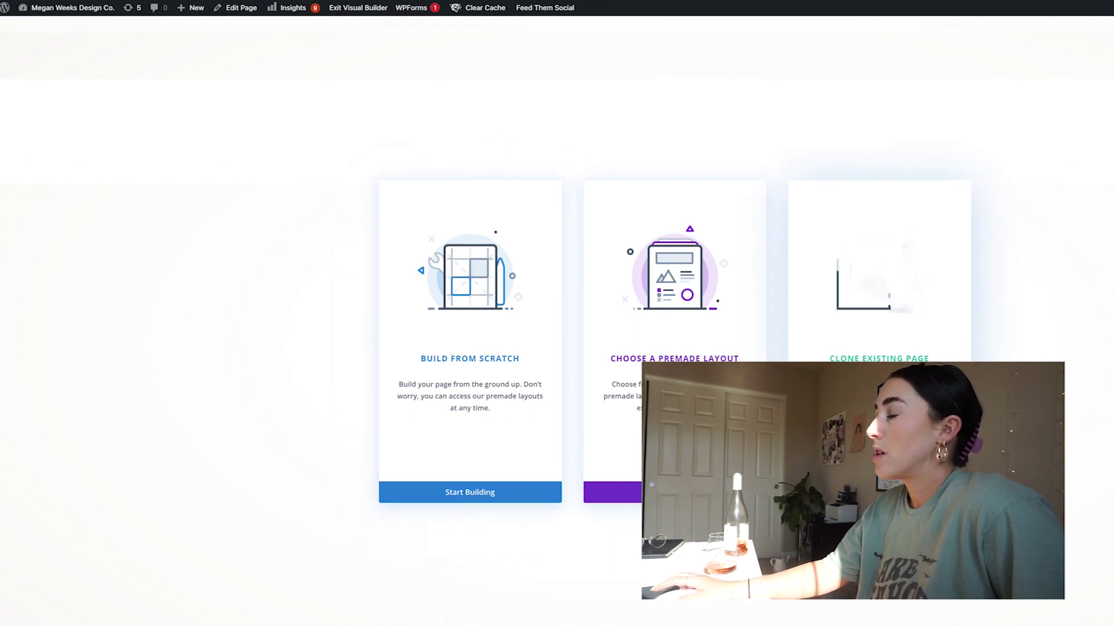
{"action": "left_click", "coordinate": [879, 491]}
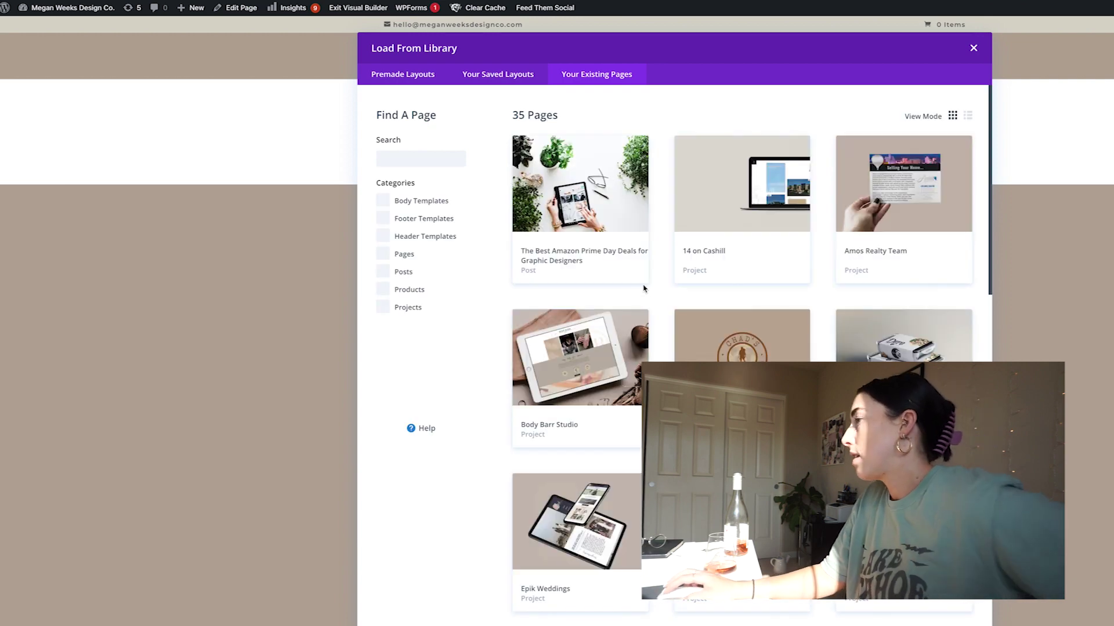
{"action": "scroll", "coordinate": [644, 288], "scroll_direction": "down", "scroll_amount": 10}
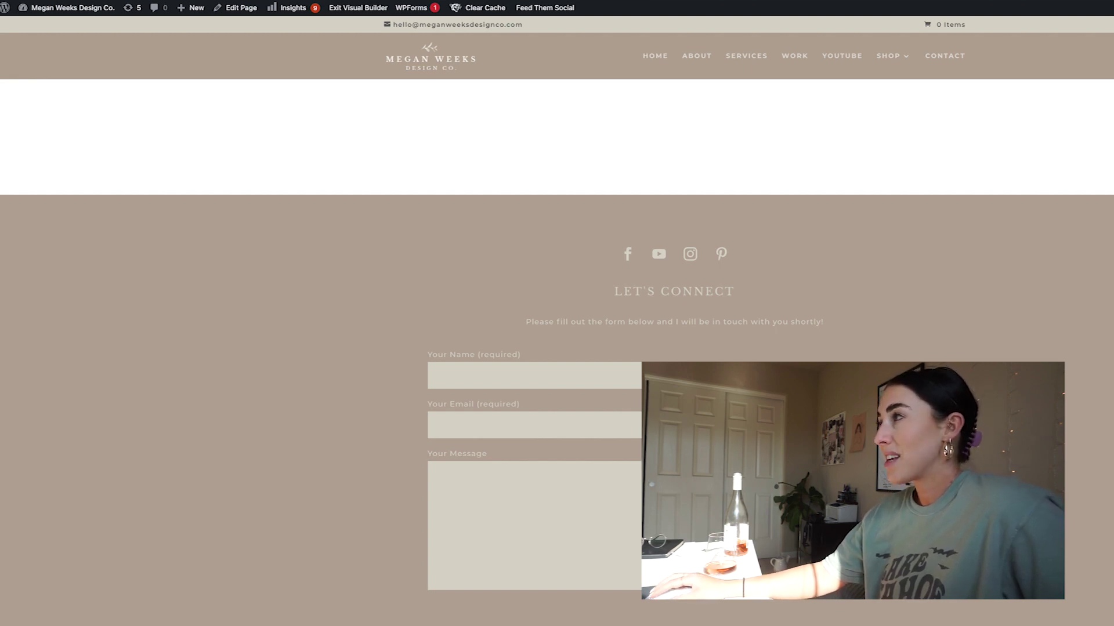
- Replace all the code in the cloned page's Code module with the copied Buy Button embed code and save the module
{"action": "mouse_move", "coordinate": [655, 148]}
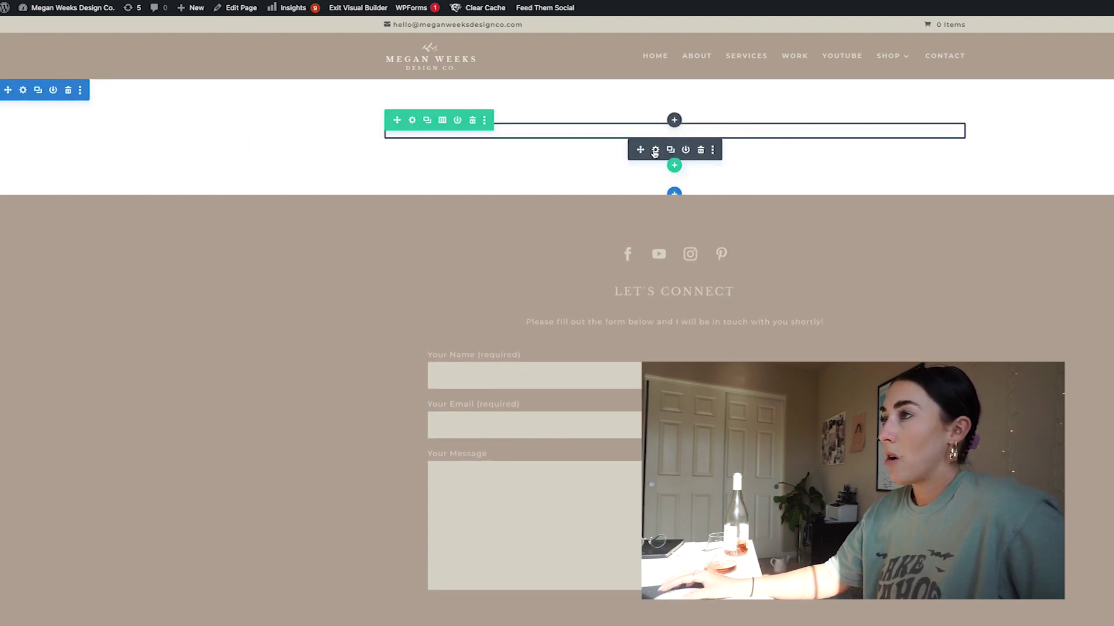
{"action": "left_click", "coordinate": [656, 150]}
{"action": "left_click", "coordinate": [230, 286]}
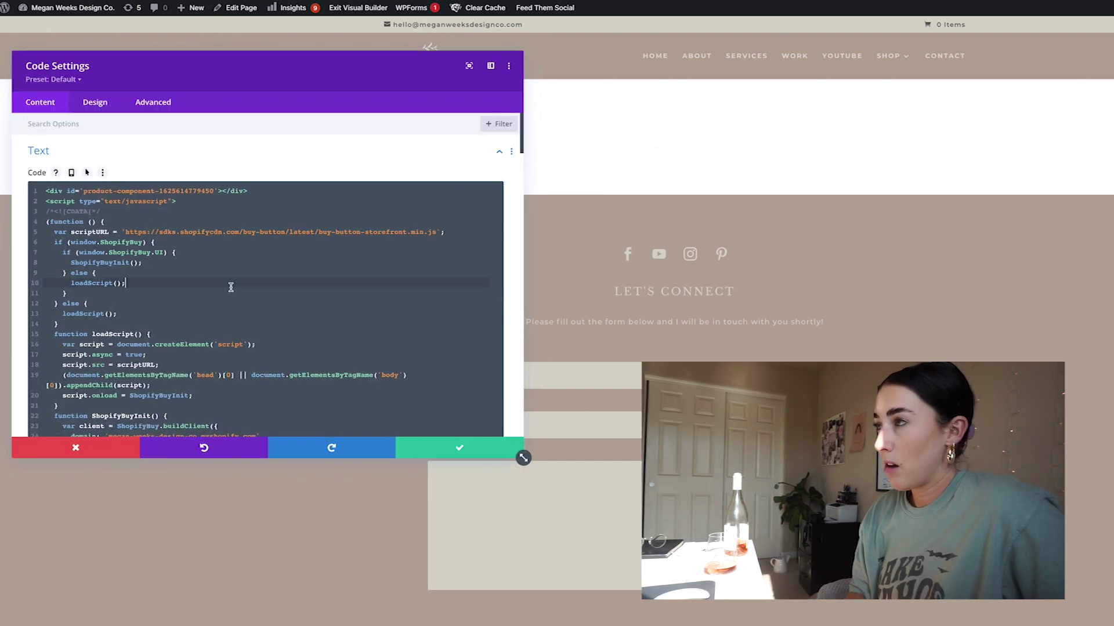
{"action": "key", "text": "ctrl+a"}
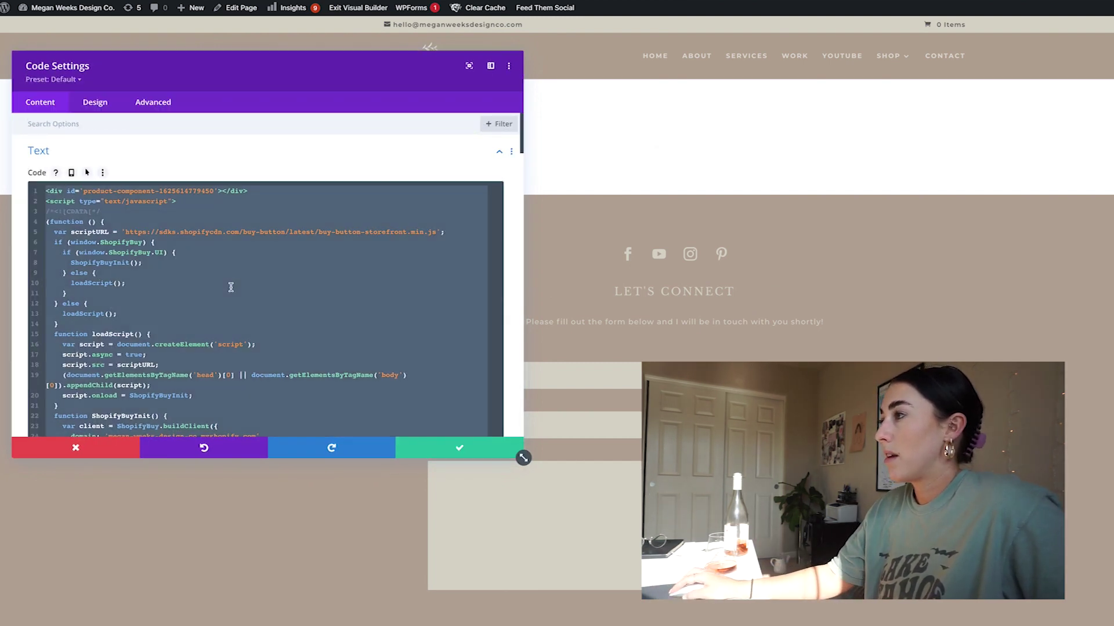
{"action": "key", "text": "ctrl+v"}
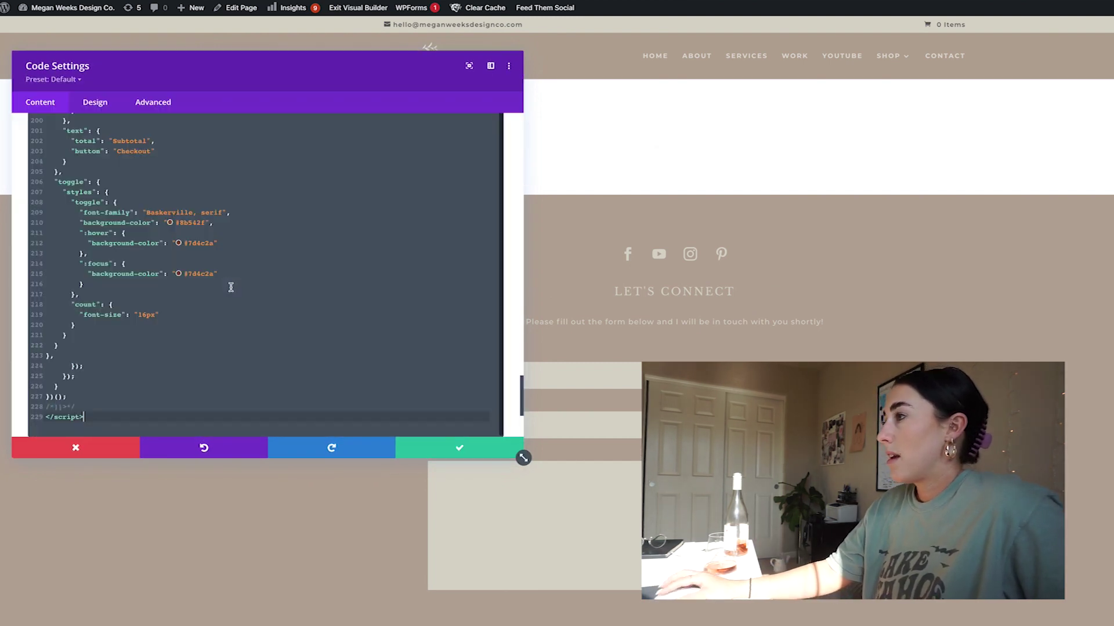
{"action": "left_click", "coordinate": [440, 449]}
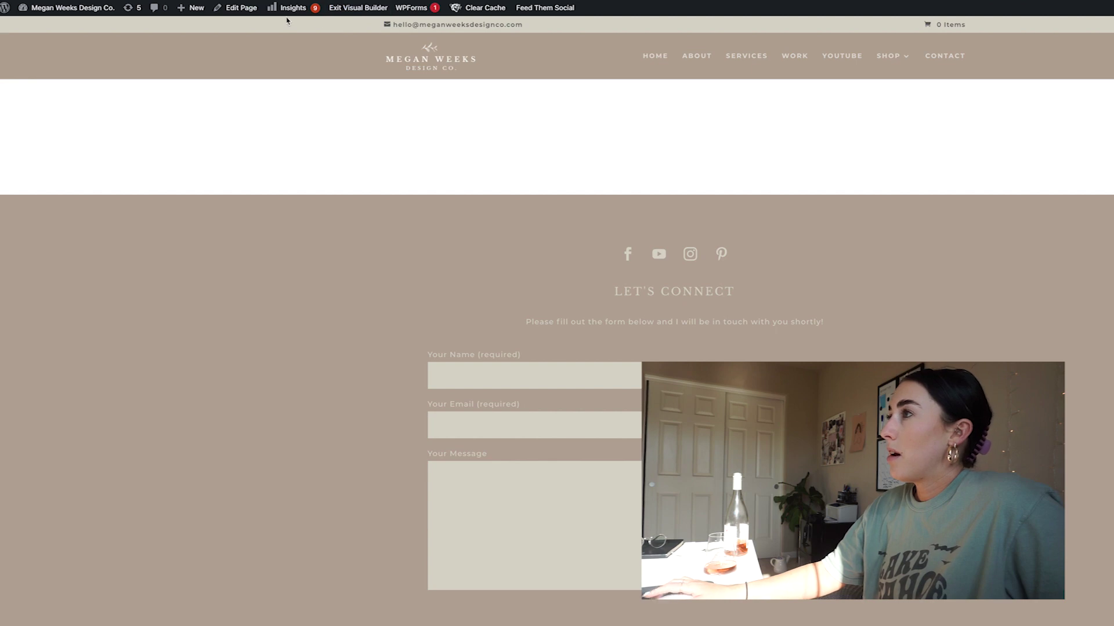
- Leave the Visual Builder and test the Wine and Design Sticker's Add to cart checkout, closing the checkout window
{"action": "left_click", "coordinate": [358, 9]}
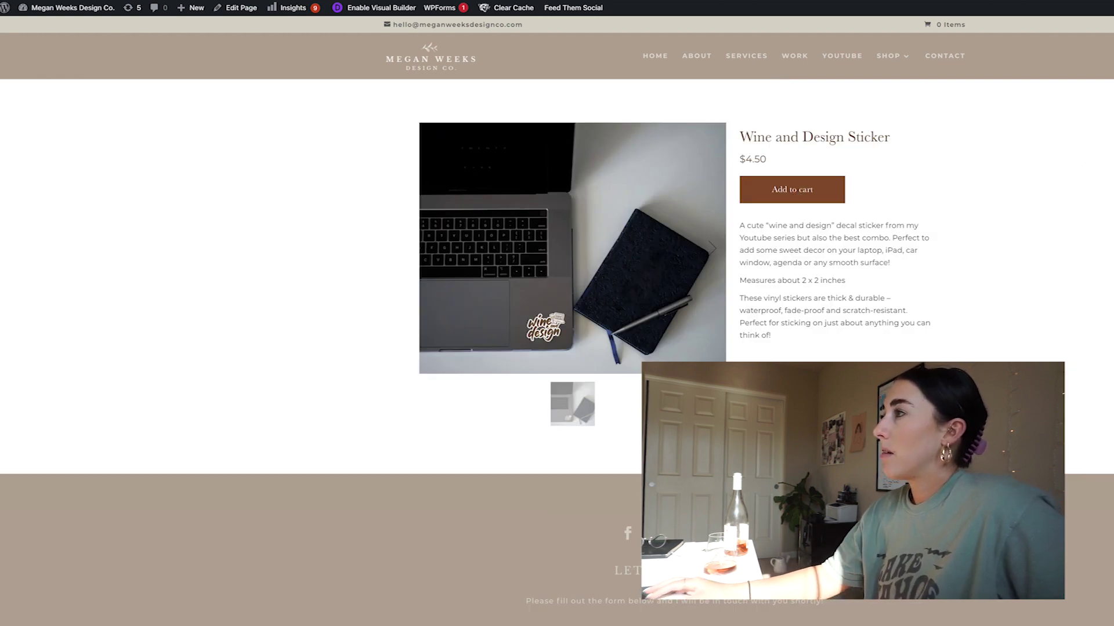
{"action": "left_click", "coordinate": [791, 189]}
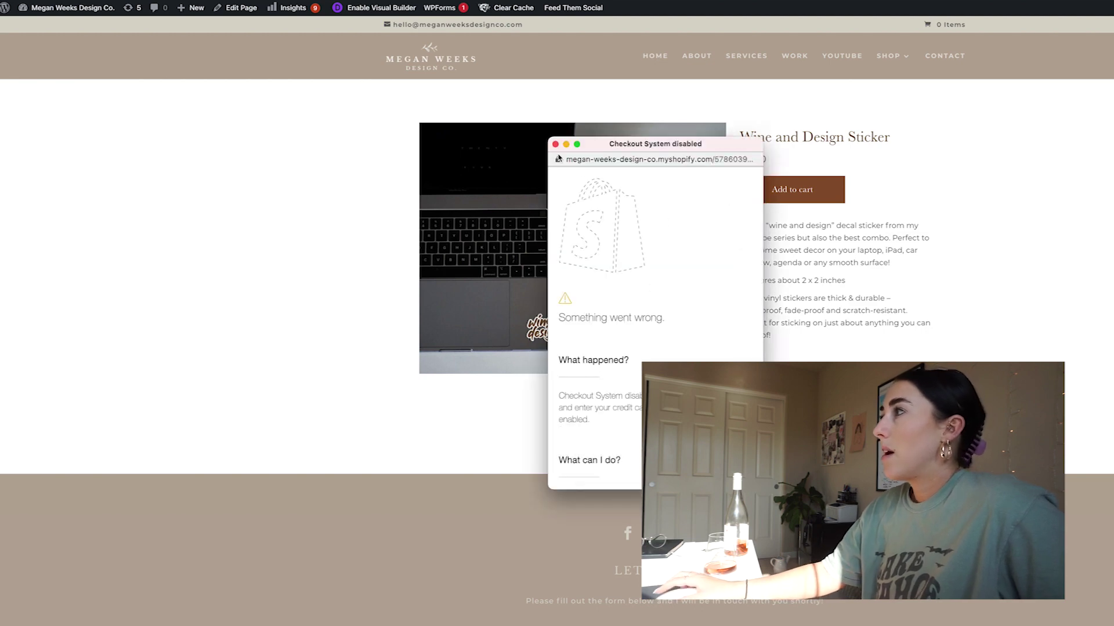
{"action": "key", "text": "super+w"}
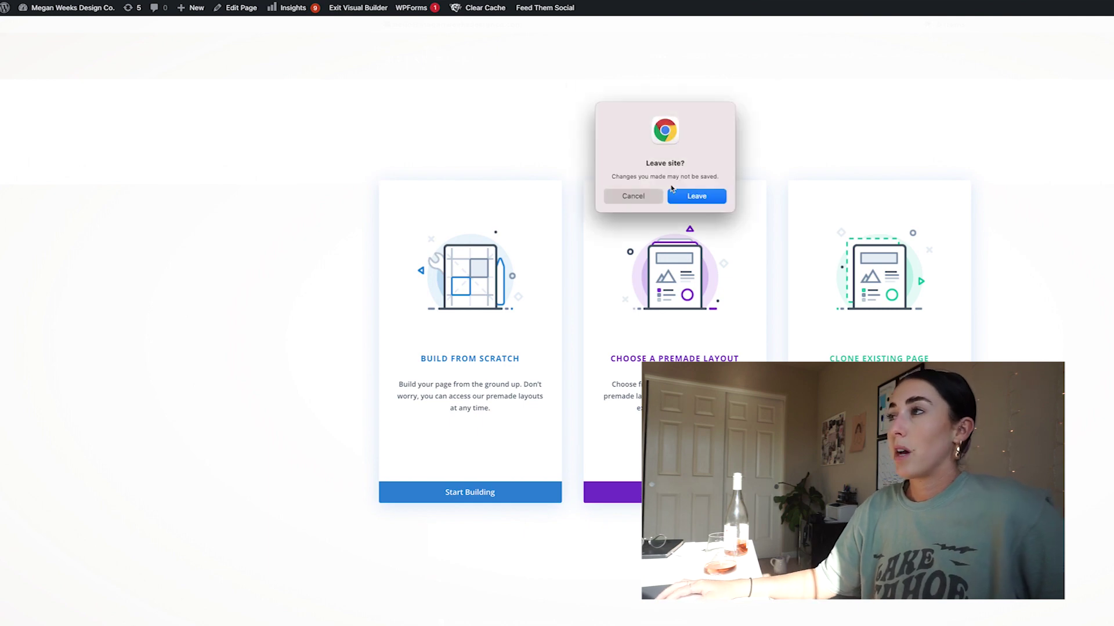
{"action": "left_click", "coordinate": [674, 193]}
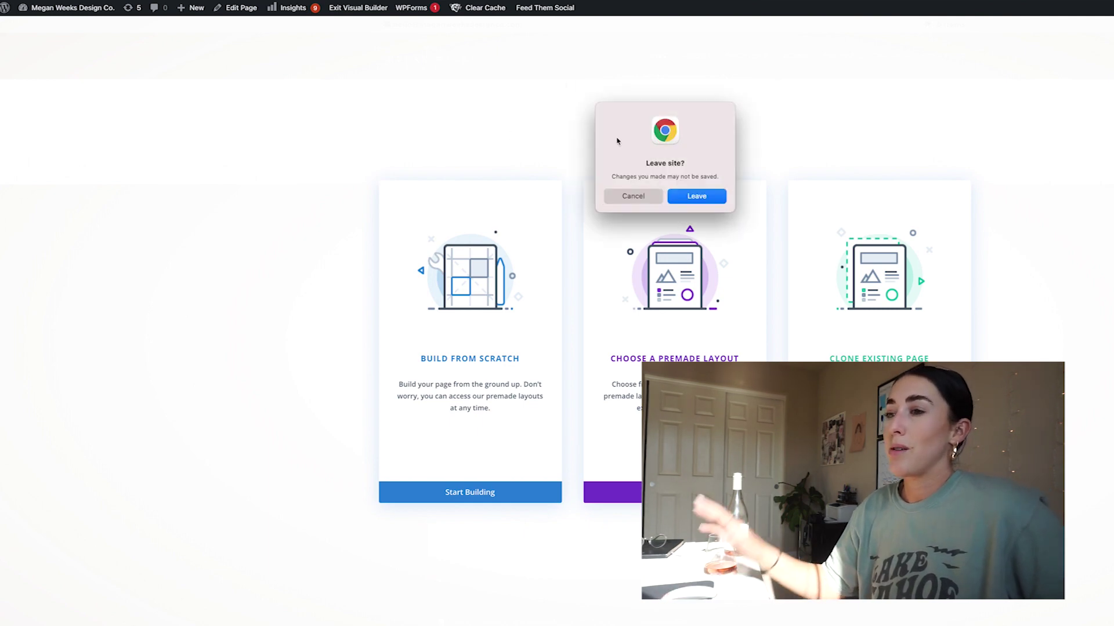
{"action": "left_click", "coordinate": [712, 200]}
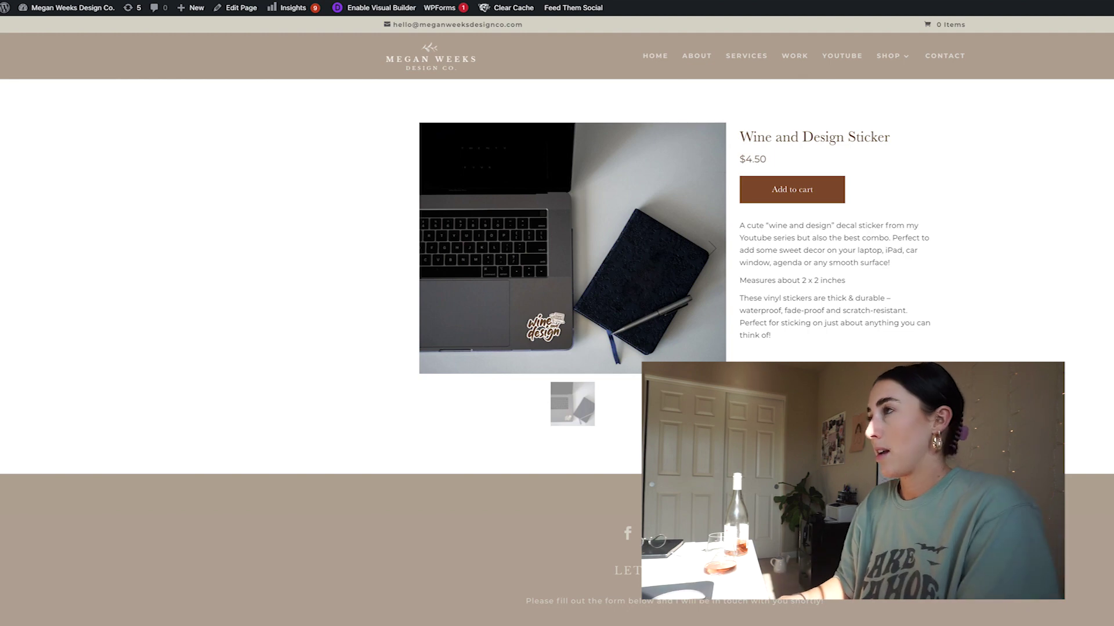
- Go to the website's templates page and look over its product listings
{"action": "left_click", "coordinate": [258, 10]}
{"action": "type", "text": "templates"}
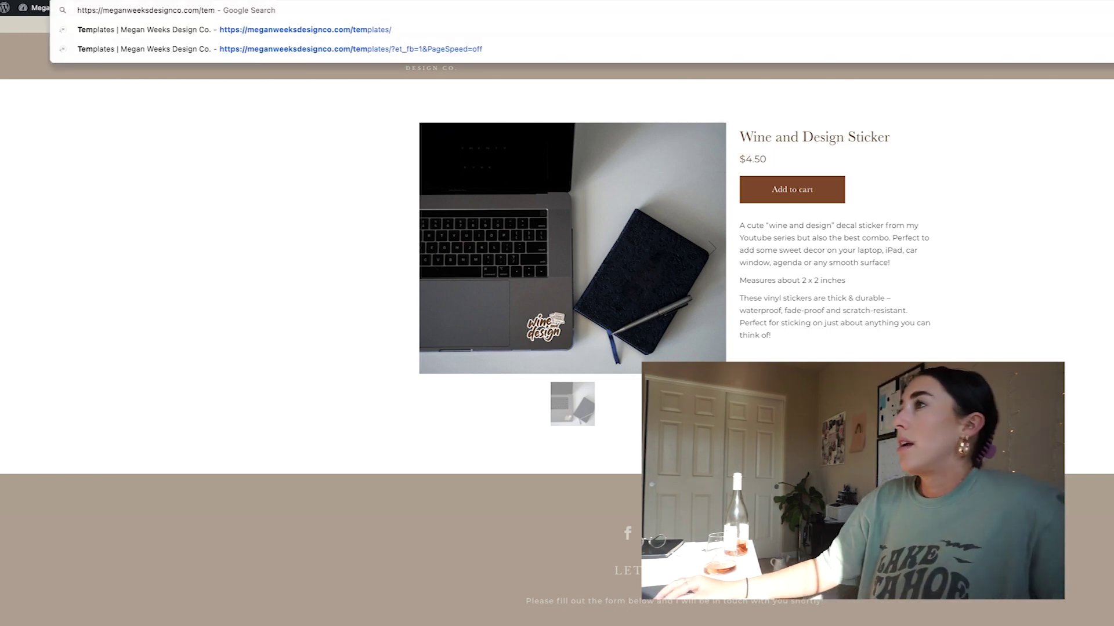
{"action": "key", "text": "Return"}
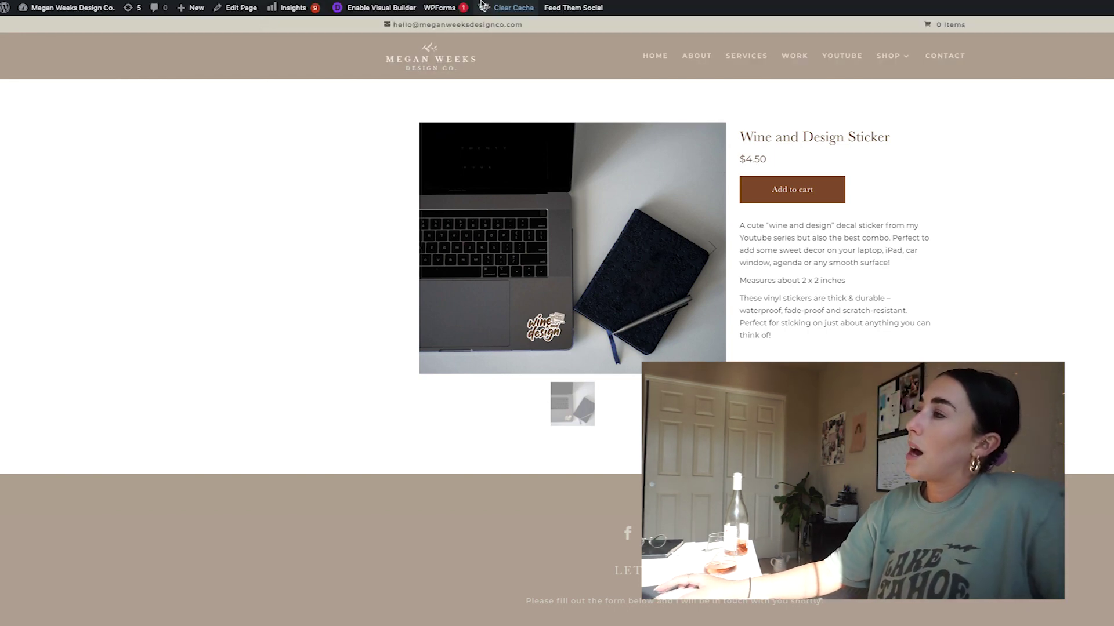
{"action": "mouse_move", "coordinate": [502, 2]}
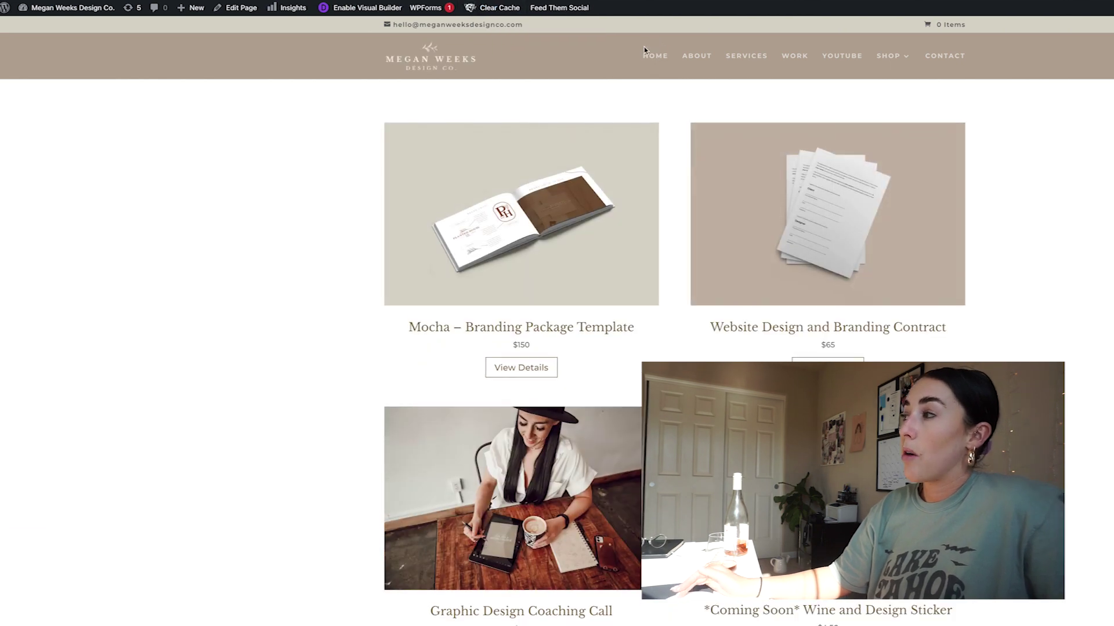
{"action": "scroll", "coordinate": [460, 245], "scroll_direction": "down", "scroll_amount": 1}
{"action": "scroll", "coordinate": [460, 245], "scroll_direction": "down", "scroll_amount": 5}
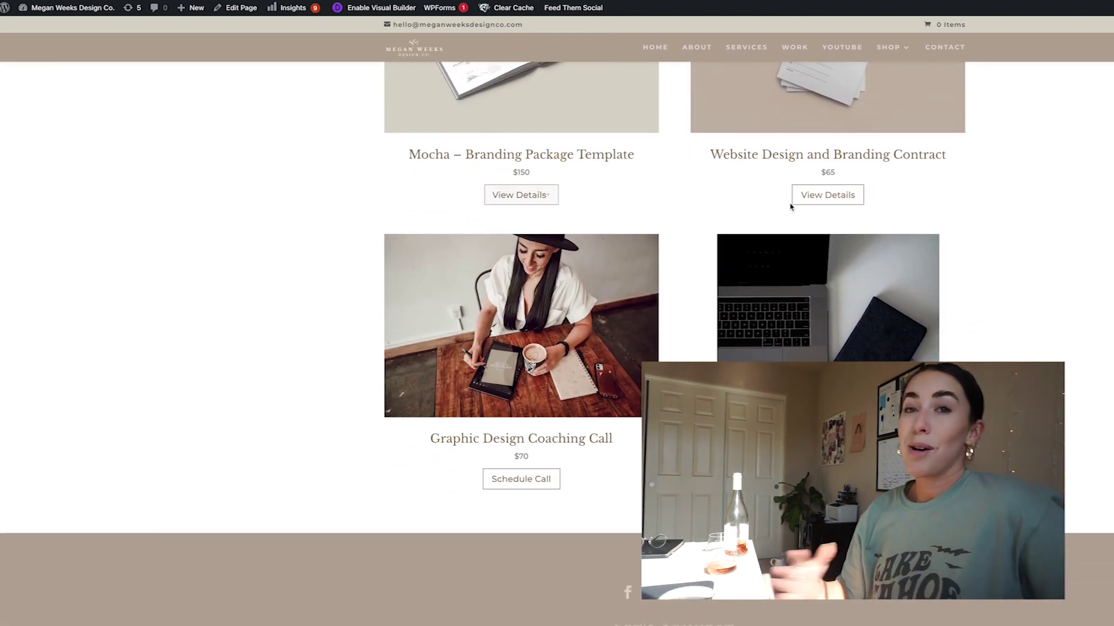
{"action": "scroll", "coordinate": [810, 215], "scroll_direction": "up", "scroll_amount": 1}
{"action": "scroll", "coordinate": [810, 214], "scroll_direction": "up", "scroll_amount": 3}
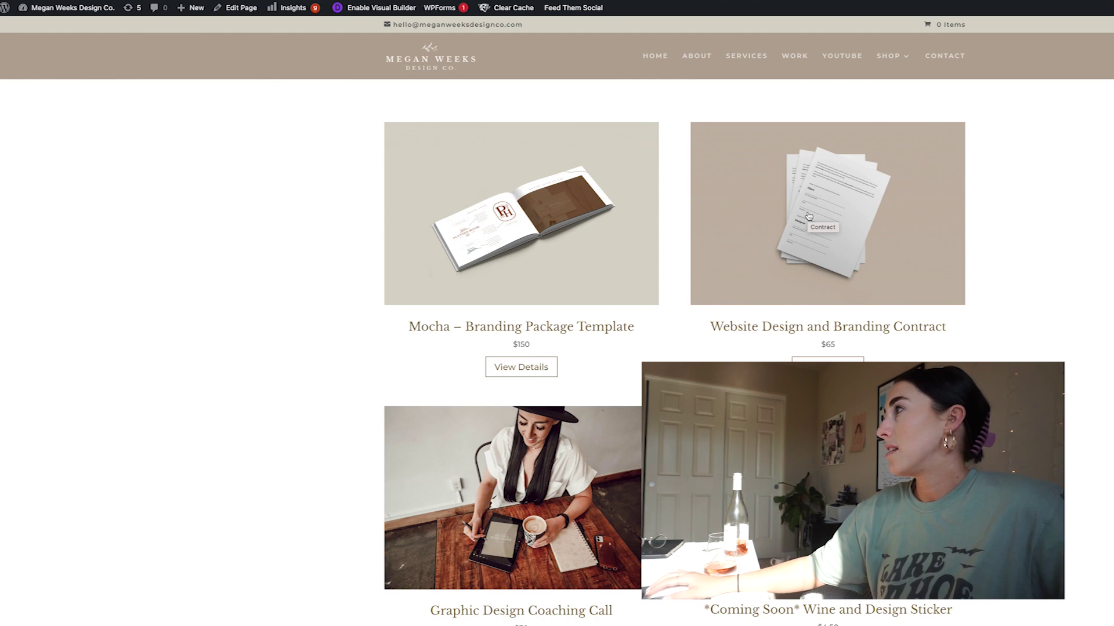
- Switch to Shopify, exit the Buy Button editor and open the Wine and Design Sticker product with its additional actions
{"action": "key", "text": "ctrl+Tab"}
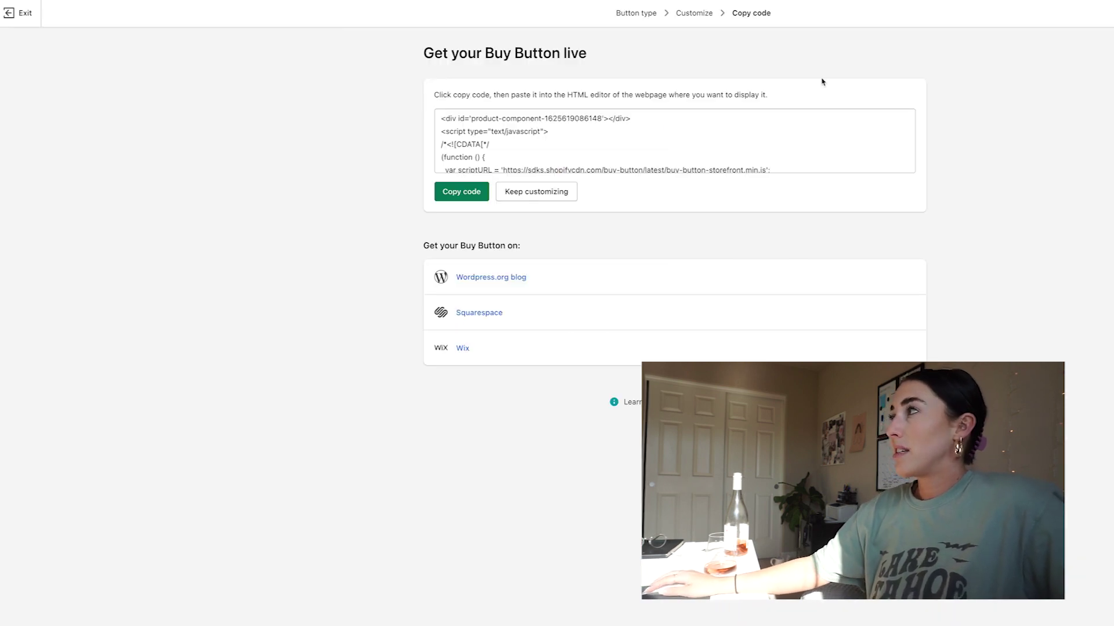
{"action": "key", "text": "ctrl+shift+Tab"}
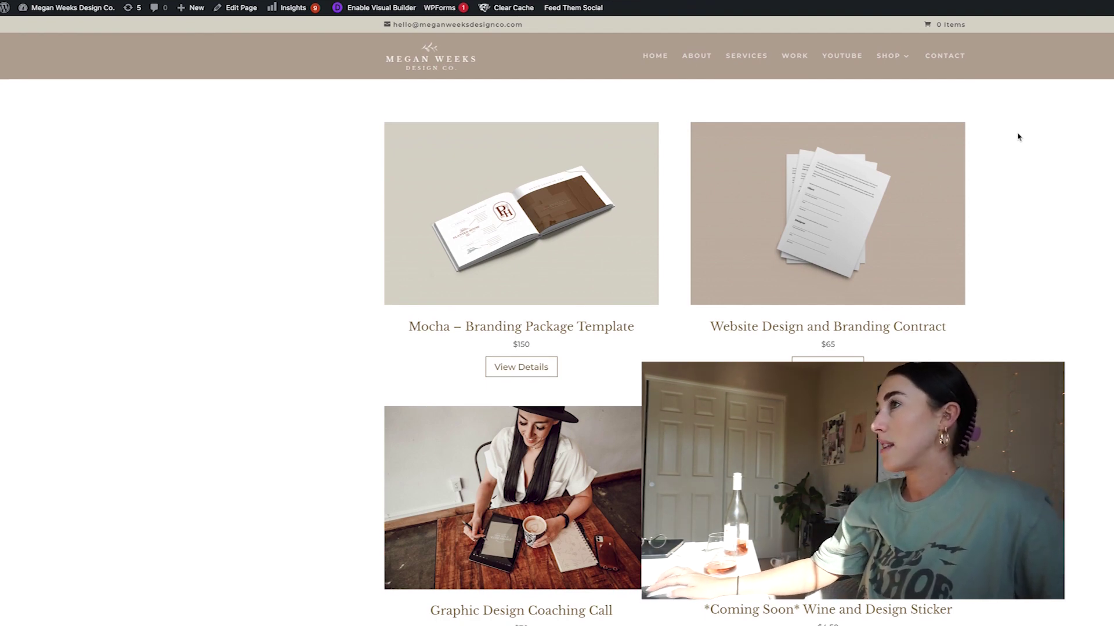
{"action": "key", "text": "ctrl+Tab"}
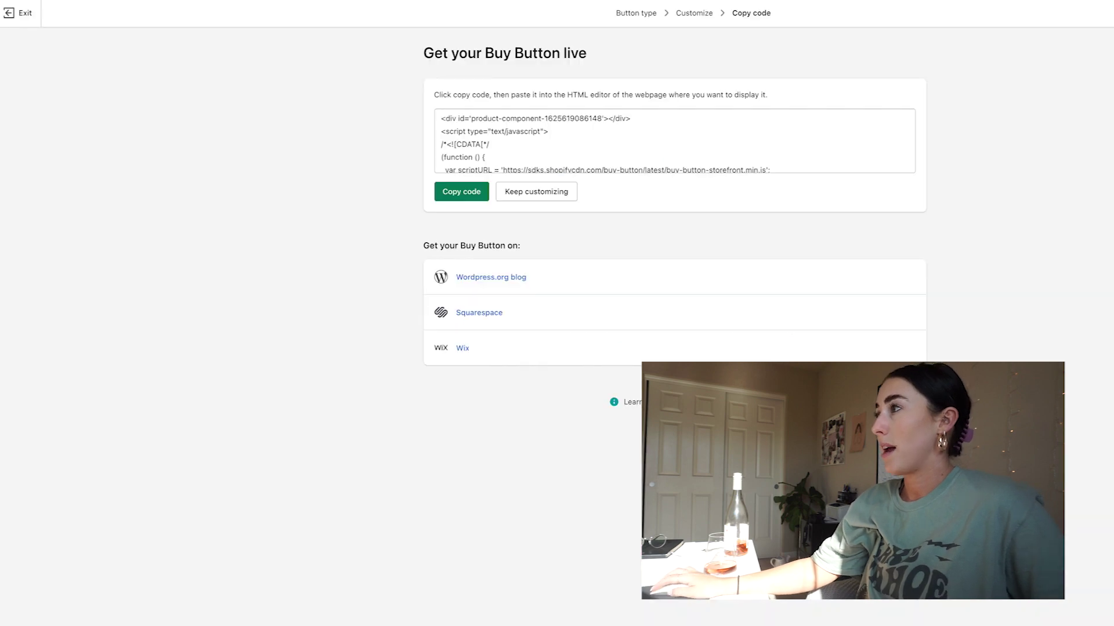
{"action": "left_click", "coordinate": [25, 13]}
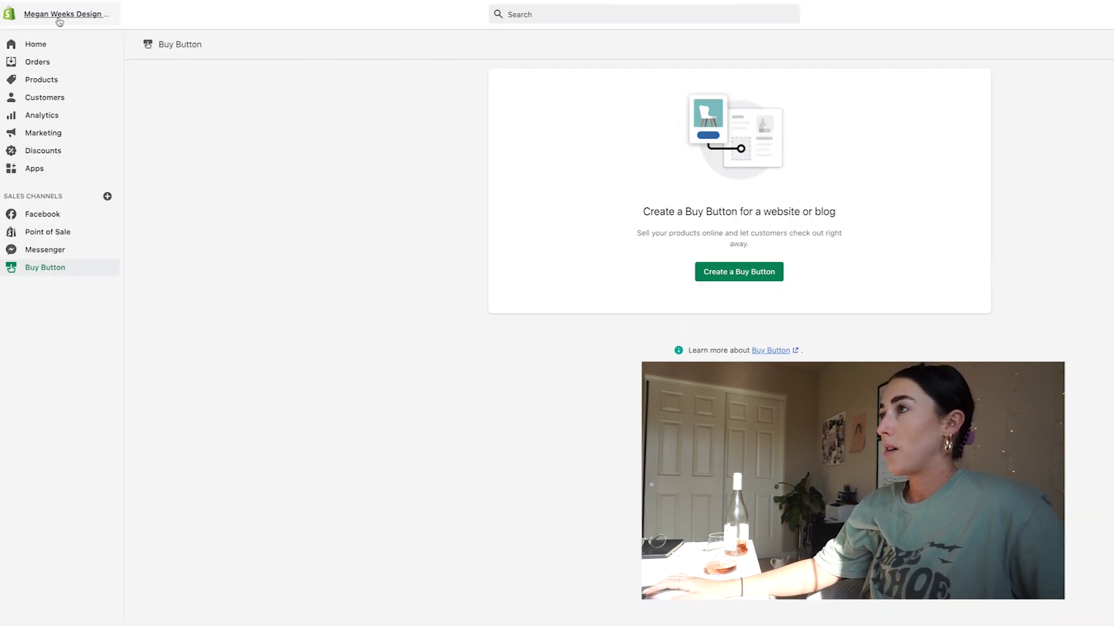
{"action": "left_click", "coordinate": [52, 85]}
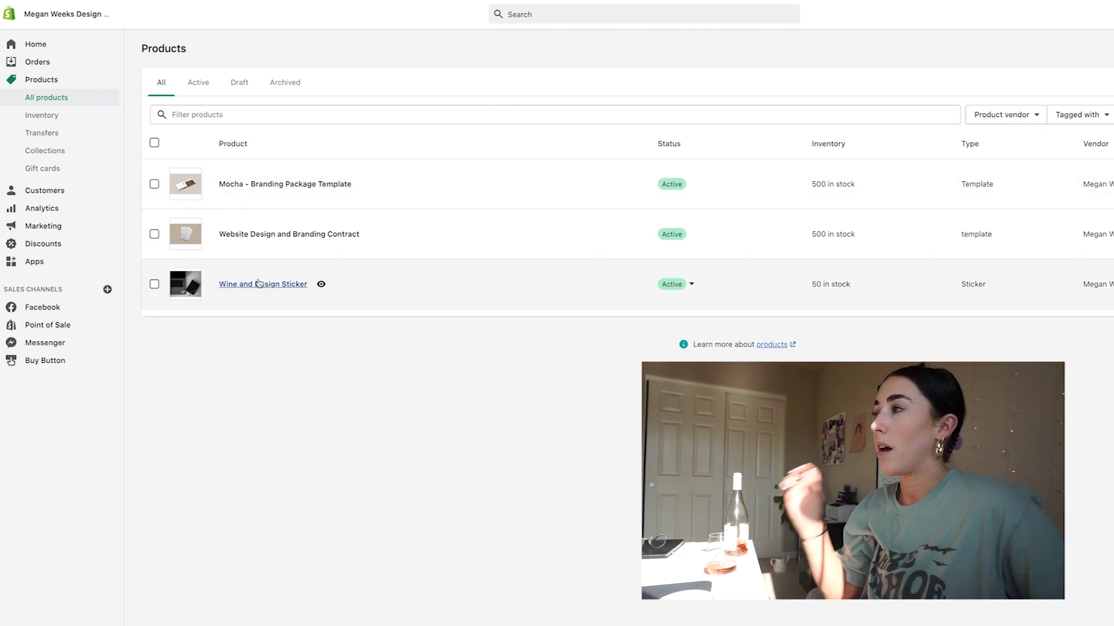
{"action": "left_click", "coordinate": [256, 286]}
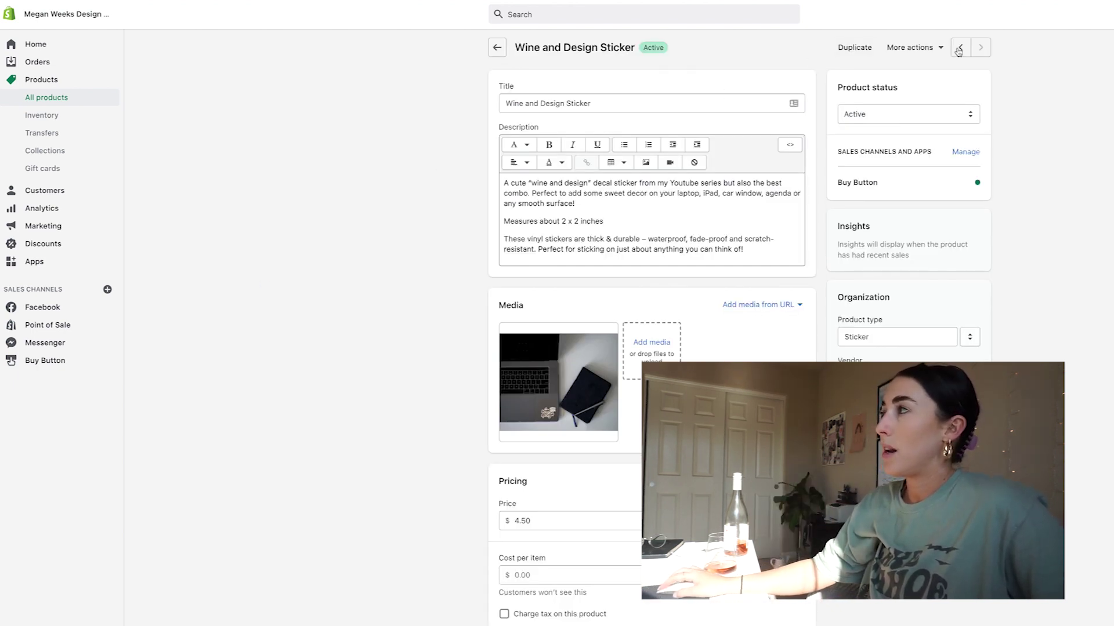
{"action": "left_click", "coordinate": [938, 52]}
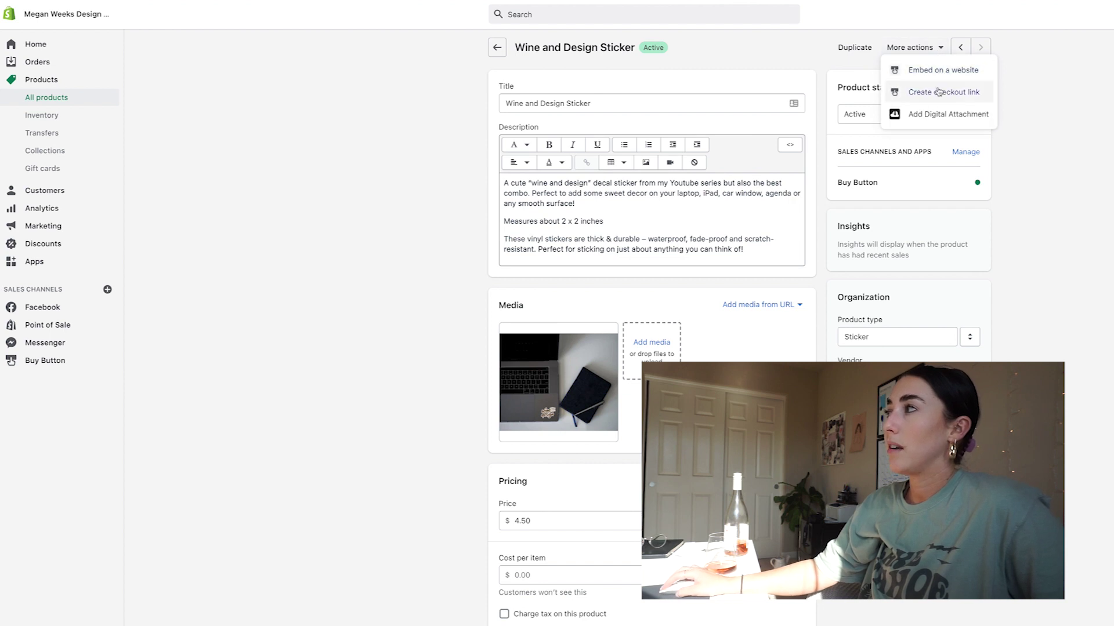